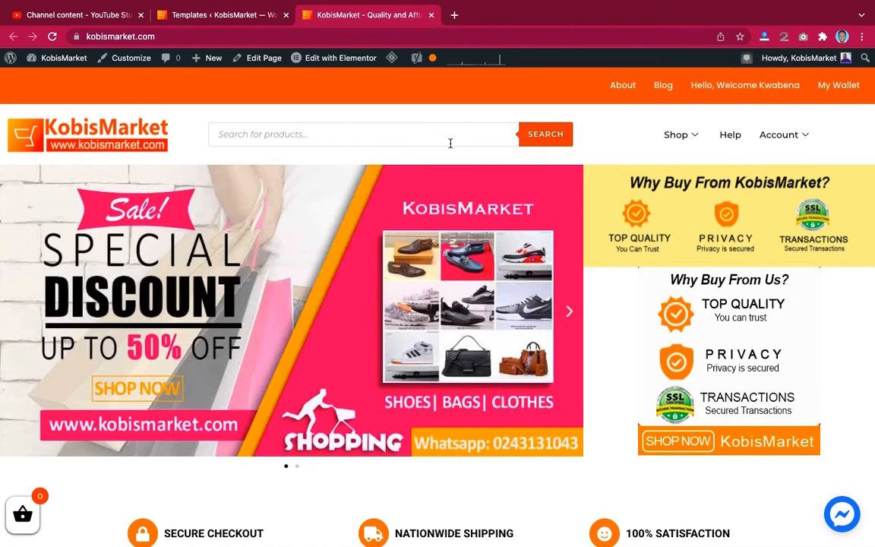
- Examine the KobisMarket homepage's header, search bar, navigation menu, banner and featured categories
mouse_move(683, 133)
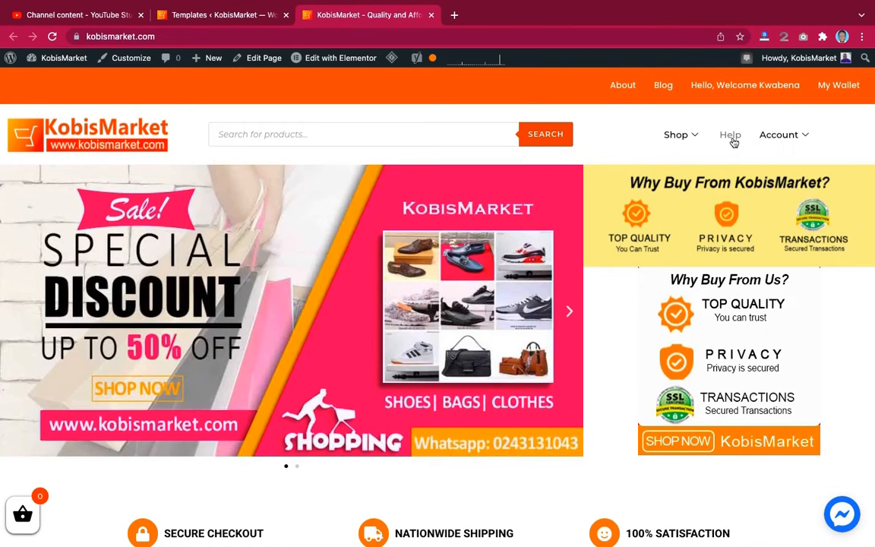
mouse_move(789, 137)
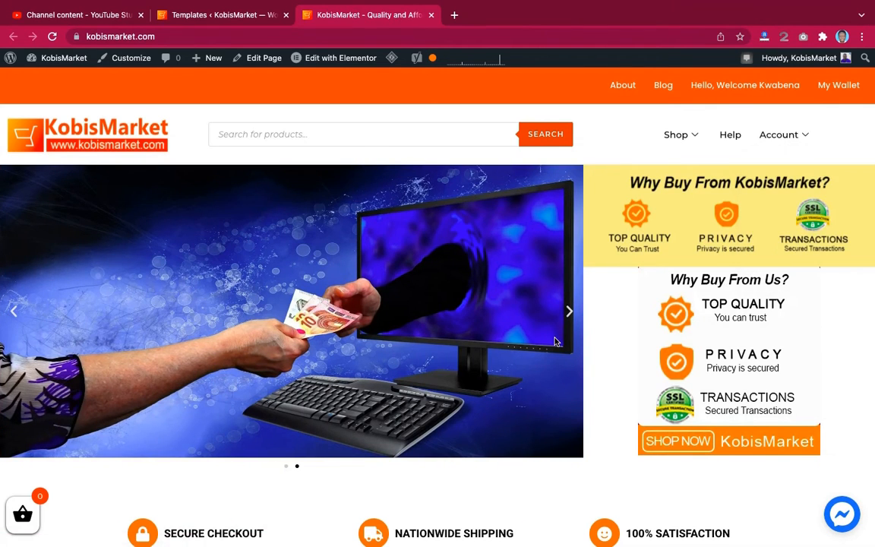
scroll(554, 341, "down", 6)
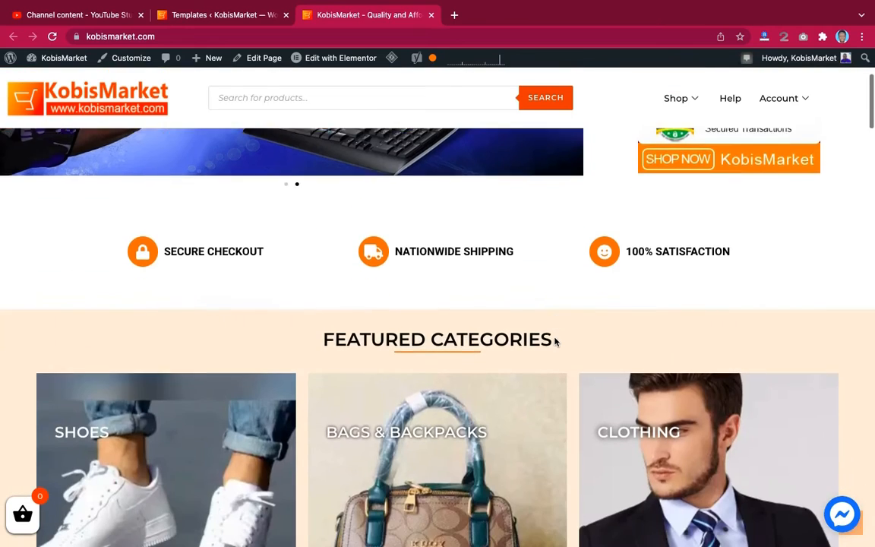
scroll(554, 342, "down", 3)
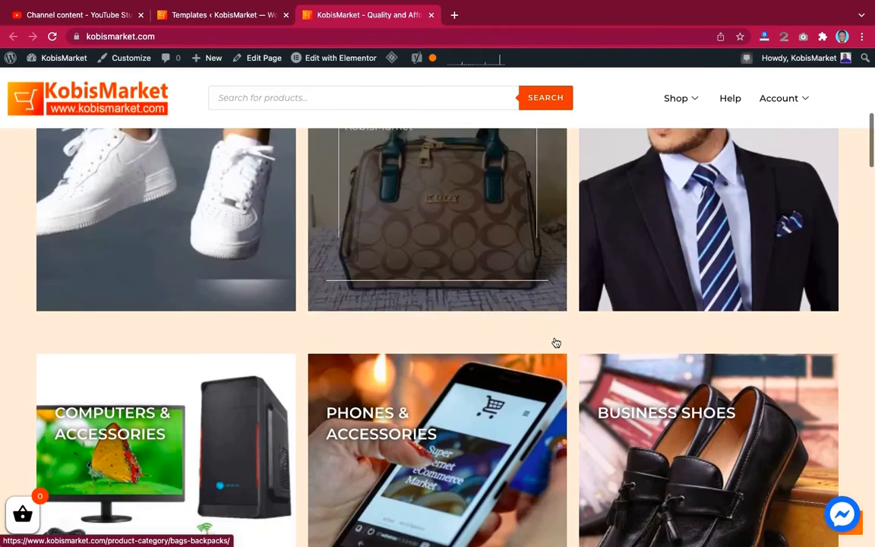
scroll(554, 341, "down", 3)
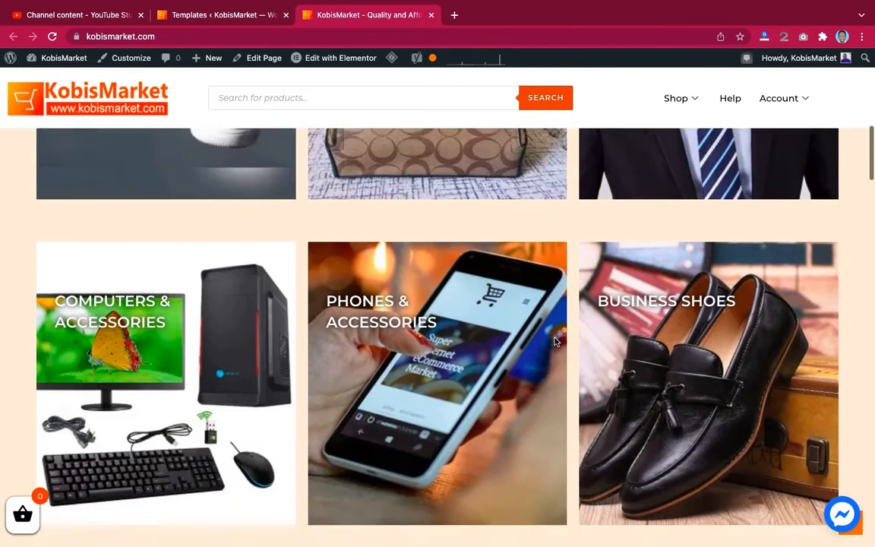
scroll(554, 342, "up", 2)
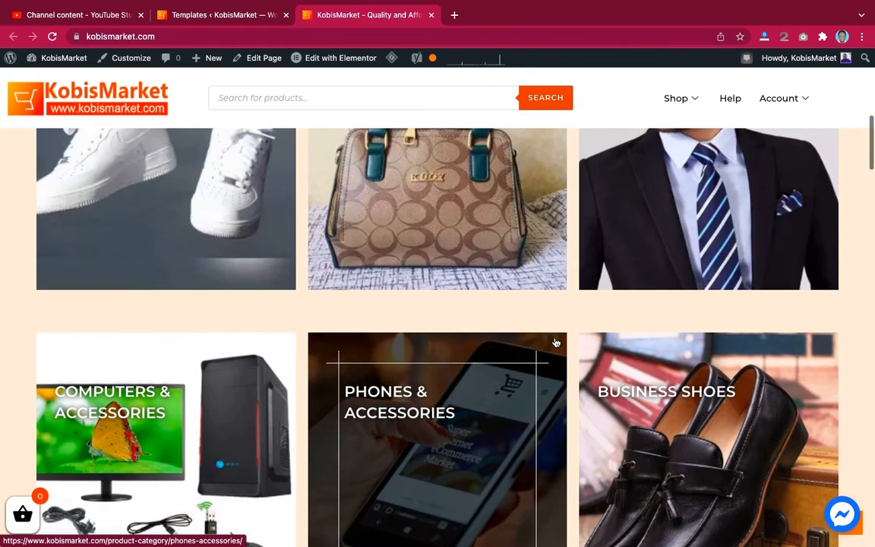
scroll(554, 342, "up", 2)
scroll(553, 326, "down", 5)
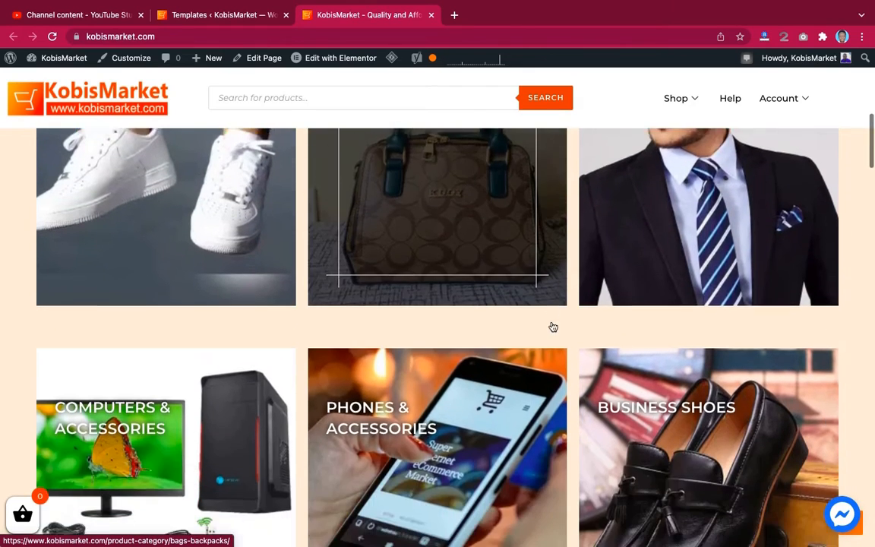
scroll(553, 327, "up", 10)
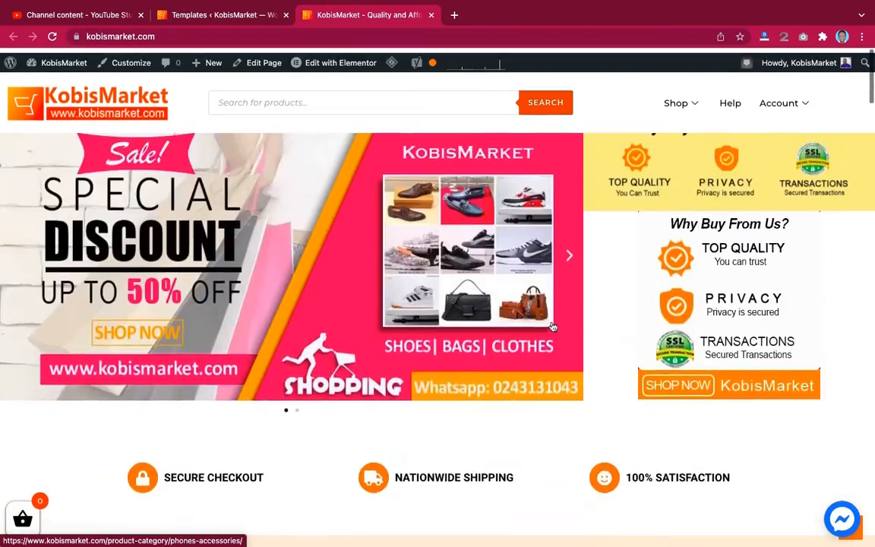
scroll(553, 327, "down", 8)
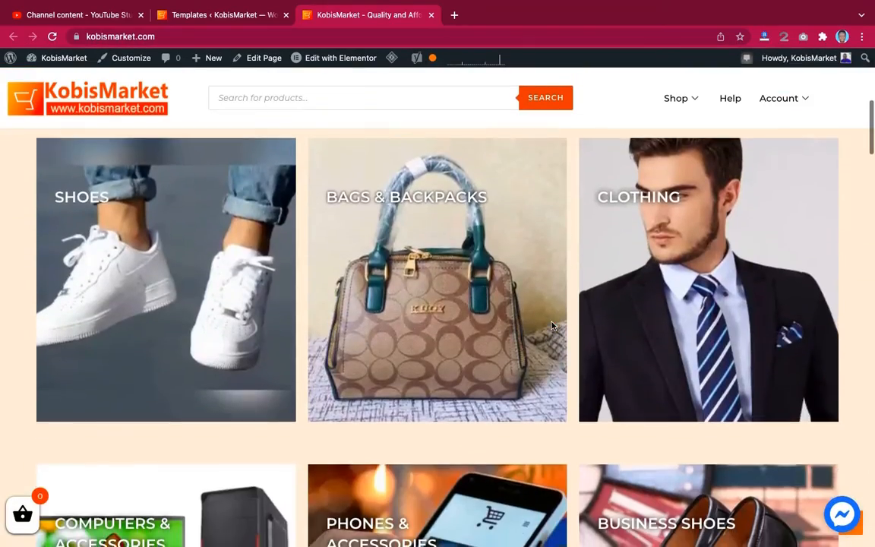
scroll(553, 327, "up", 10)
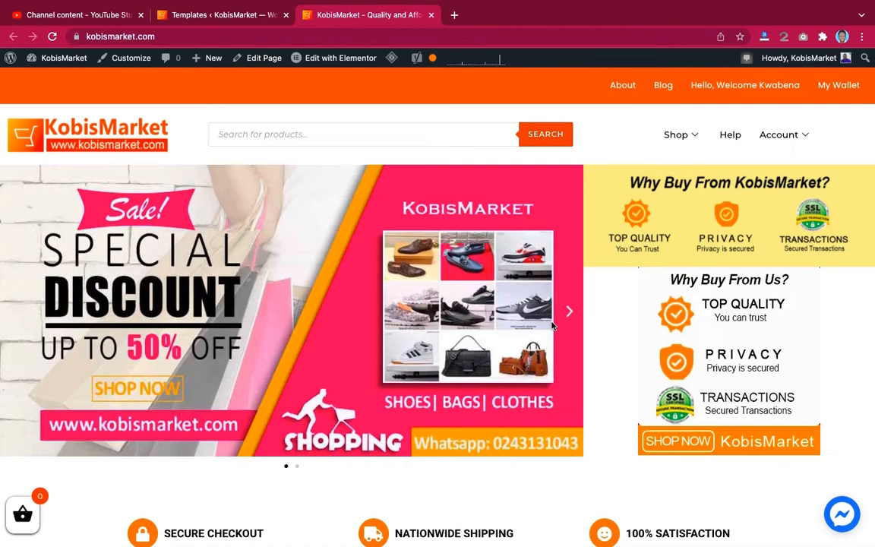
scroll(552, 325, "down", 5)
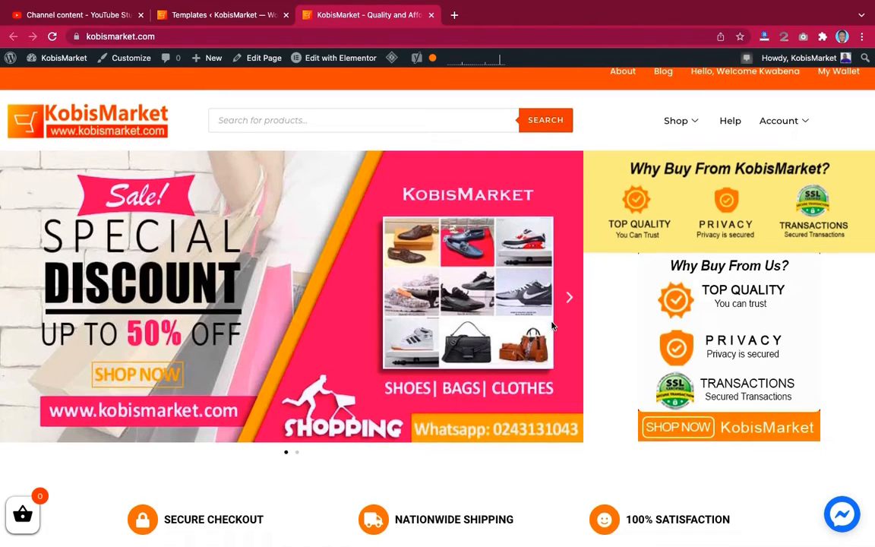
scroll(552, 326, "up", 5)
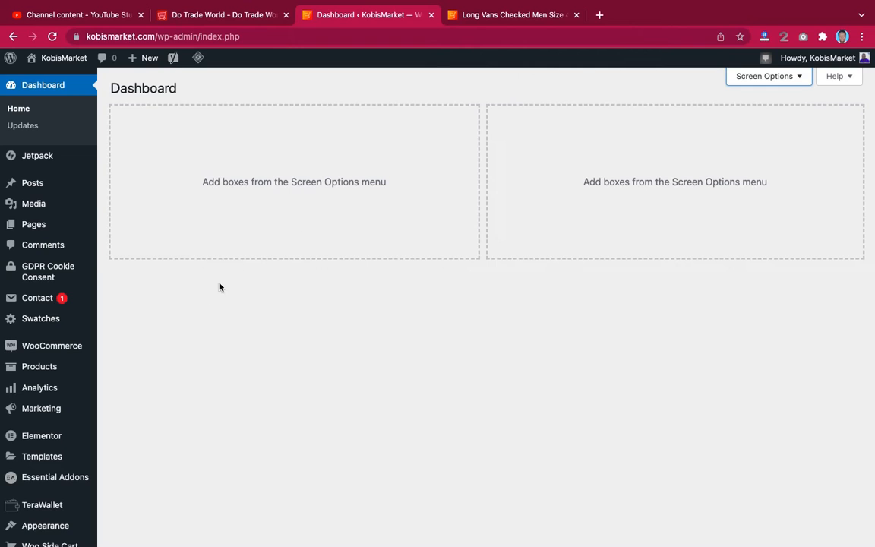
- Search the plugins available to add for "elementskit" and install ElementsKit Elementor addons
scroll(192, 362, "down", 3)
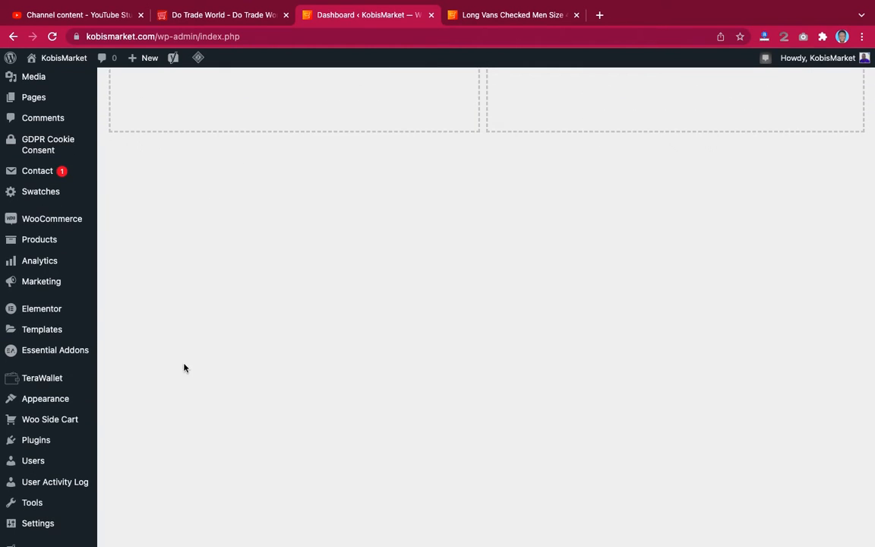
mouse_move(45, 442)
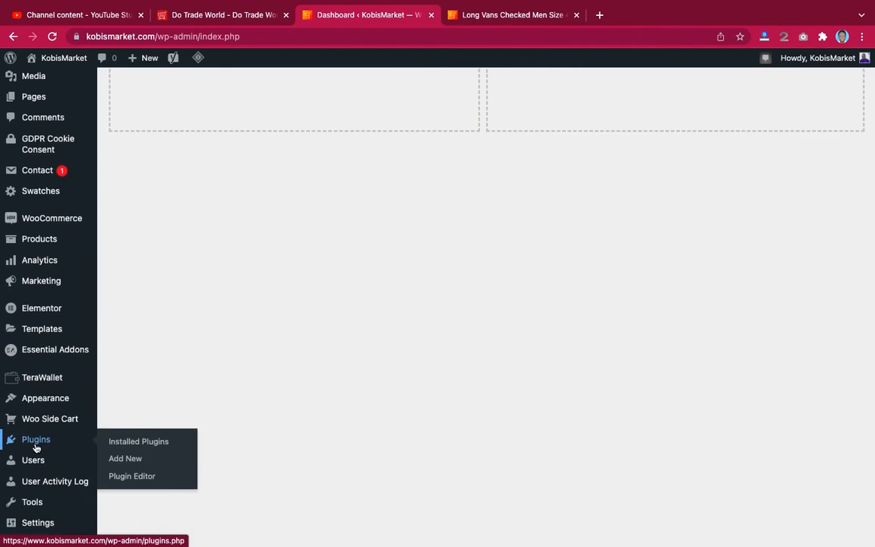
scroll(38, 447, "down", 3)
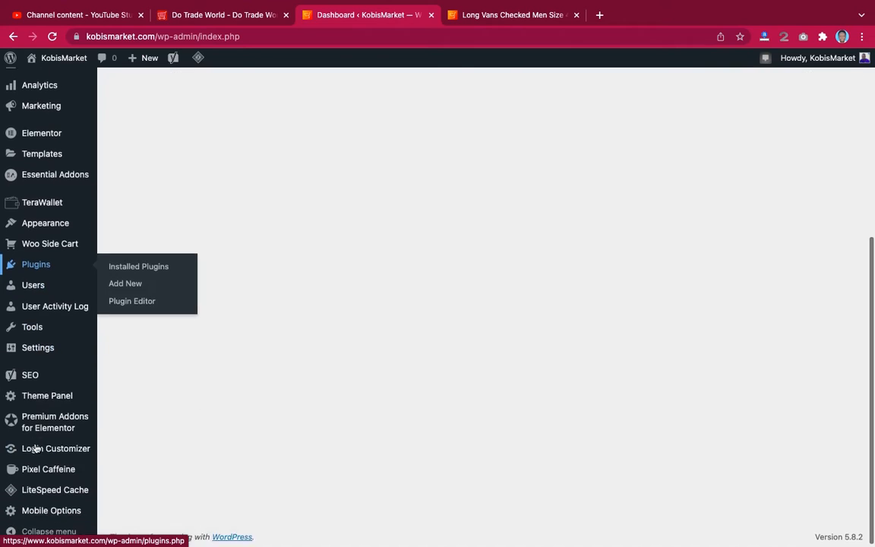
left_click(126, 282)
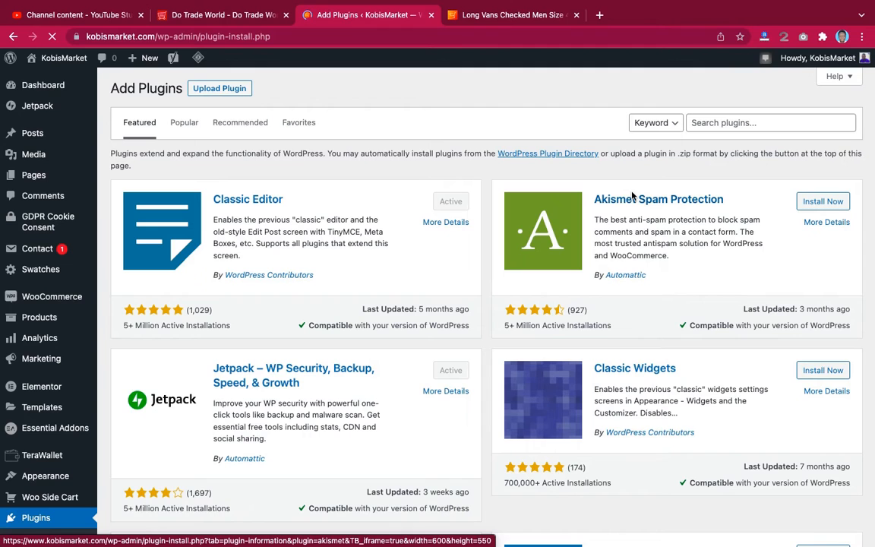
left_click(717, 126)
type("elementskit")
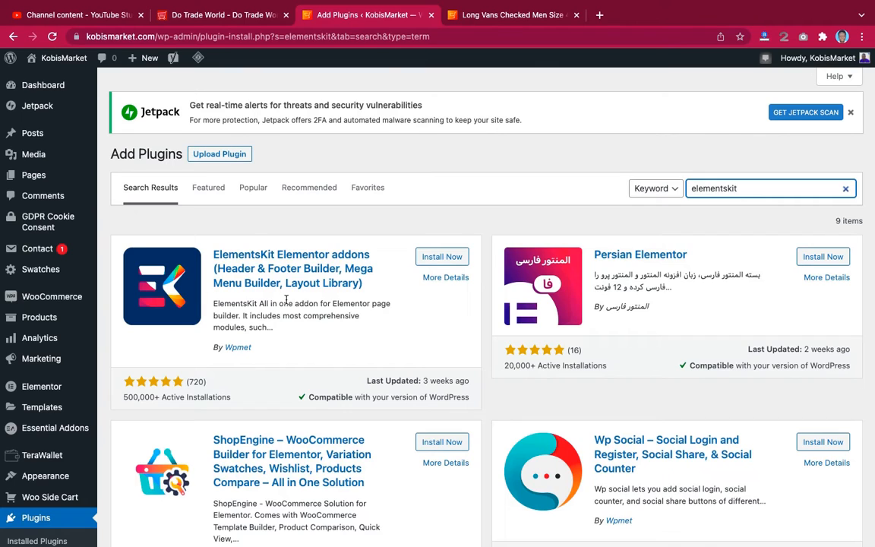
left_click(446, 258)
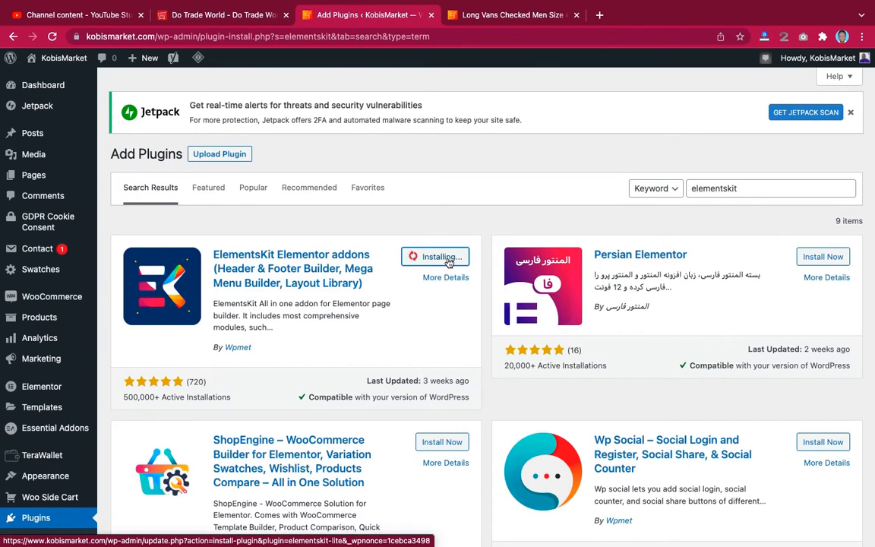
- Search the available plugins for "user menus" and install User Menus – Nav Menu Visibility
left_click_drag(747, 190, 687, 188)
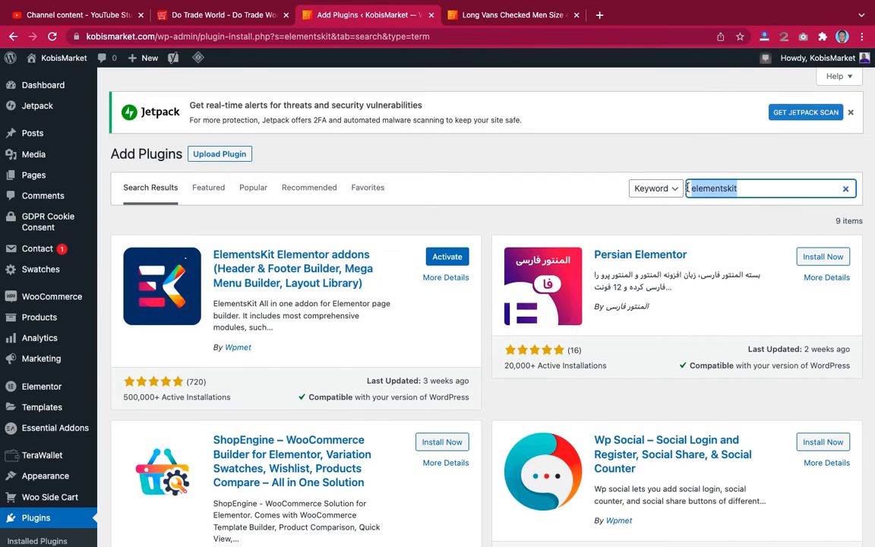
key("BackSpace")
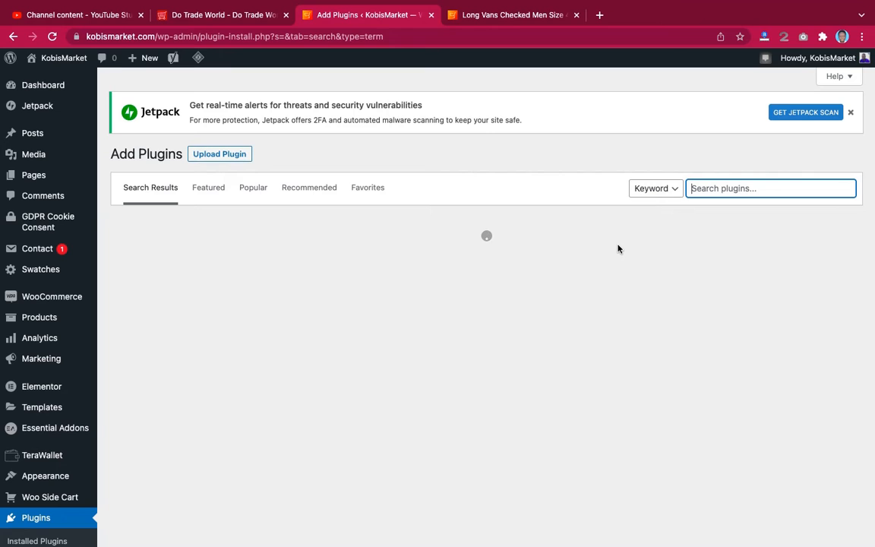
type("user menus")
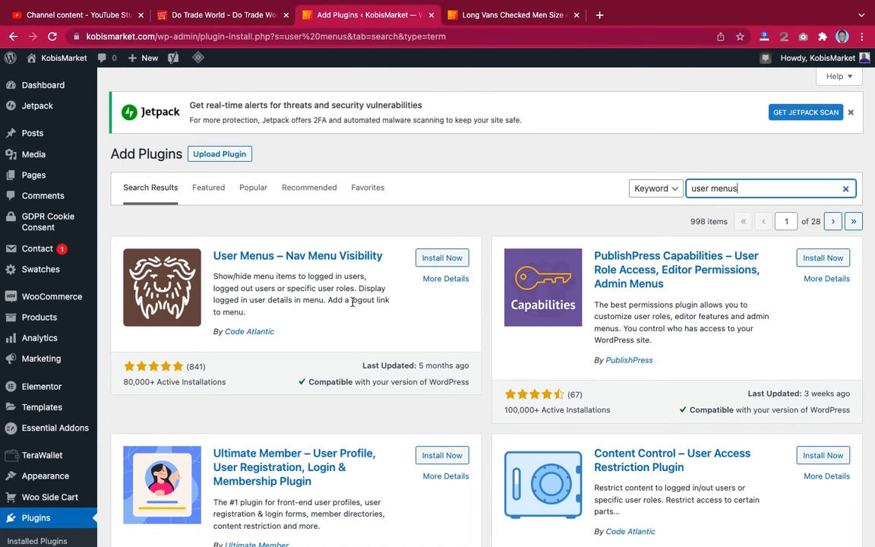
left_click(450, 257)
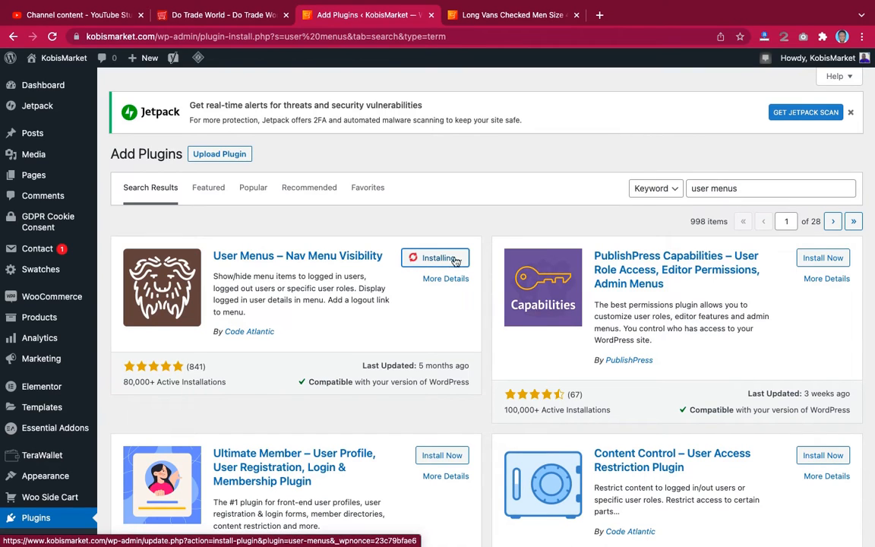
- Search the available plugins for "fibo search" and install FiboSearch – Ajax Search for WooCommerce
left_click_drag(742, 187, 689, 187)
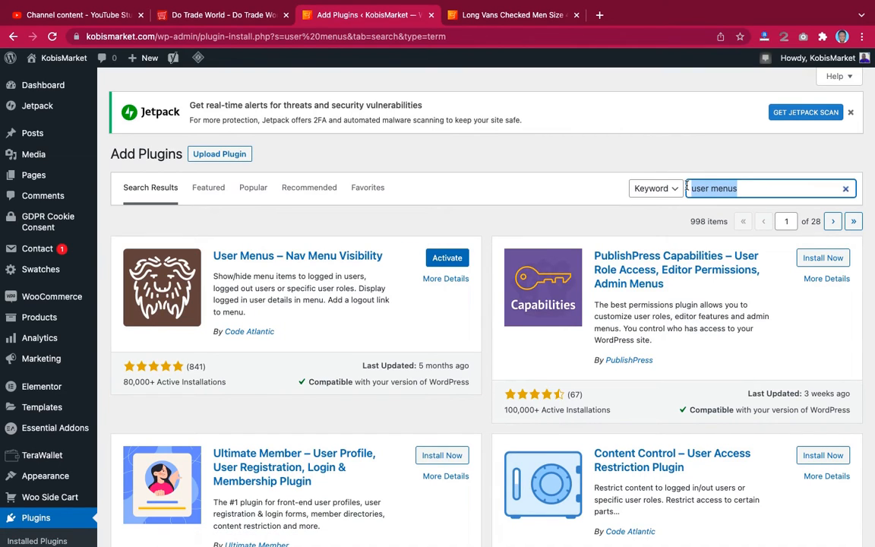
key("BackSpace")
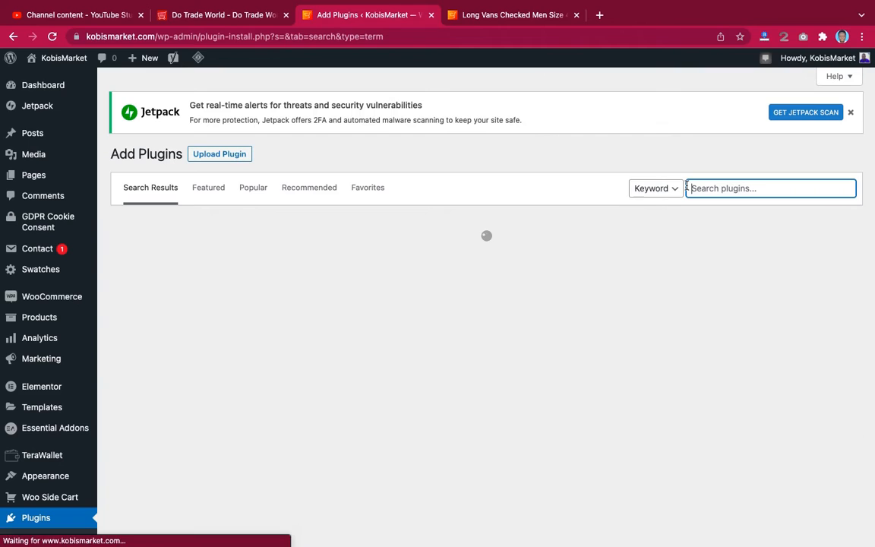
type("fib")
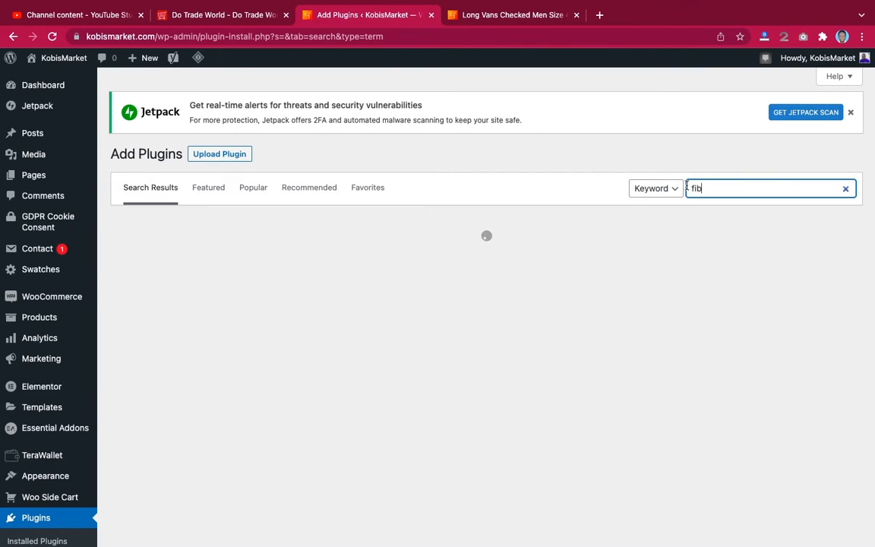
type("o search")
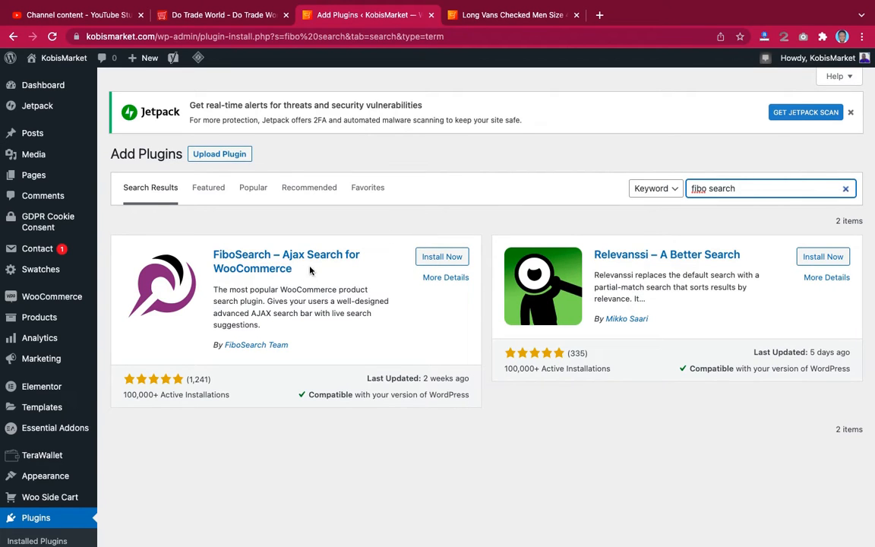
left_click(433, 258)
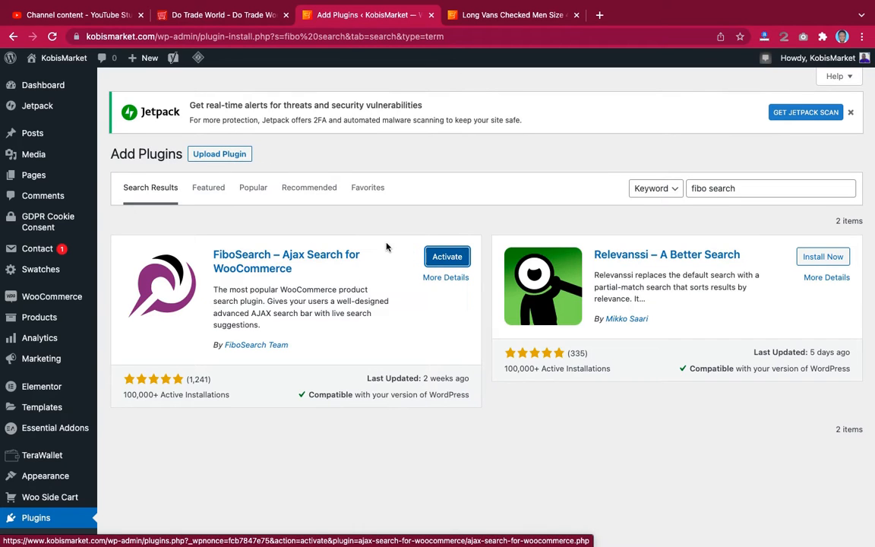
- Filter the installed plugins to the inactive ones and bulk-activate ElementsKit Lite, FiboSearch and User Menus
scroll(177, 264, "down", 5)
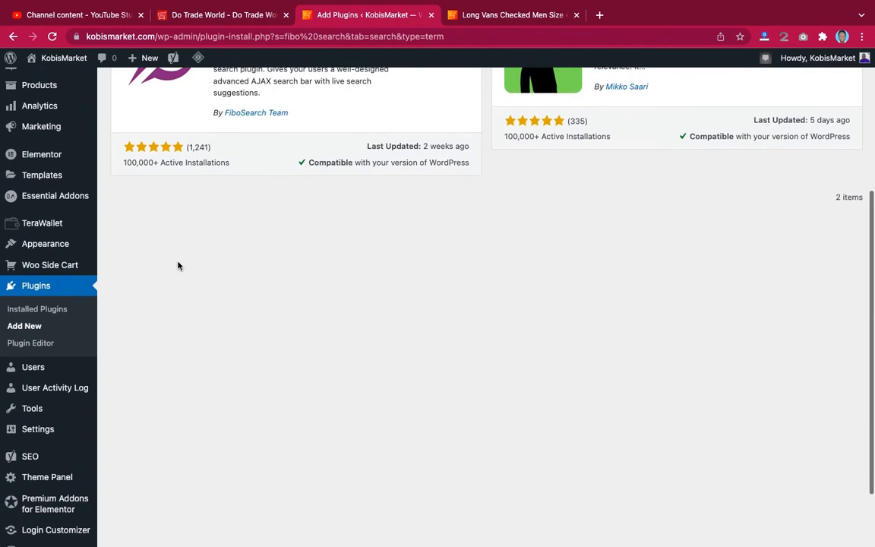
left_click(39, 308)
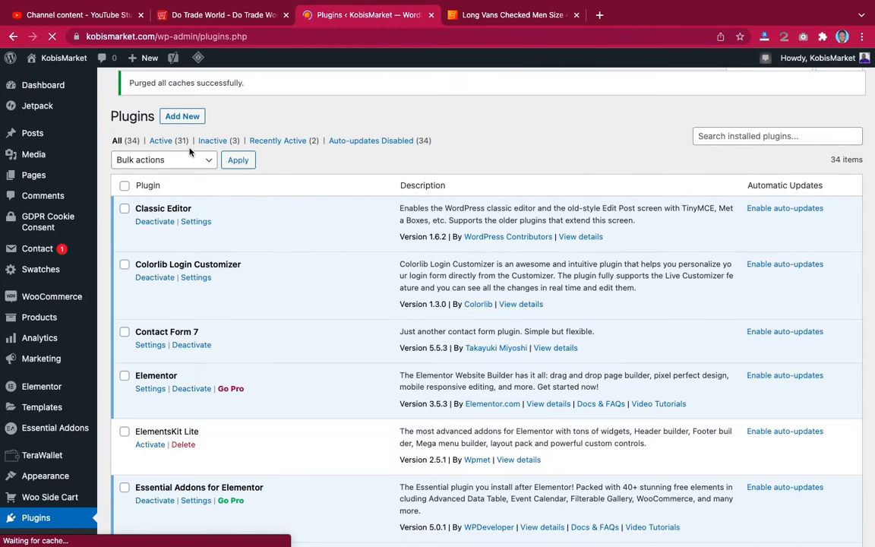
left_click(214, 143)
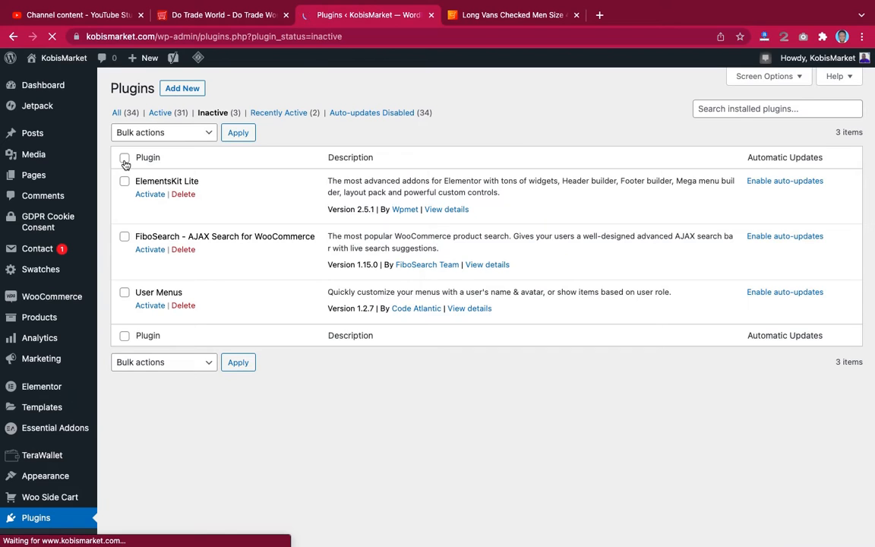
left_click(124, 158)
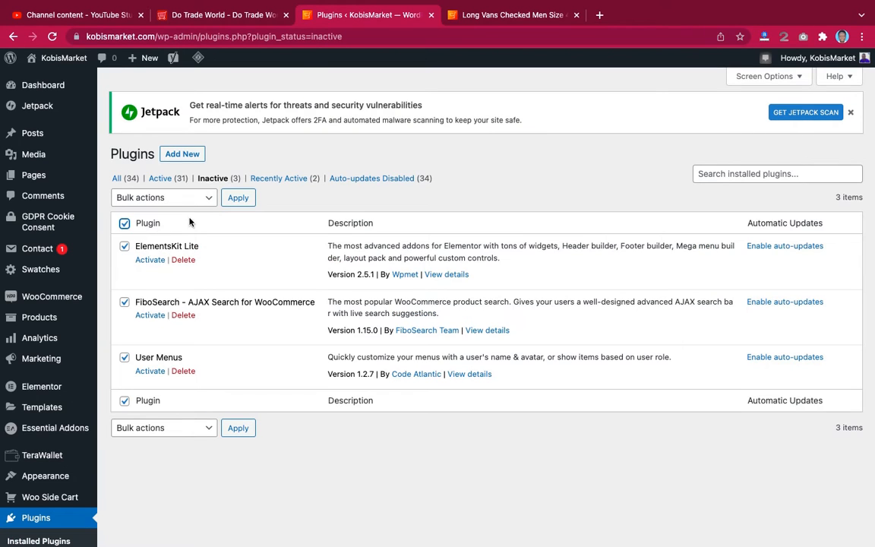
left_click(174, 199)
left_click(174, 202)
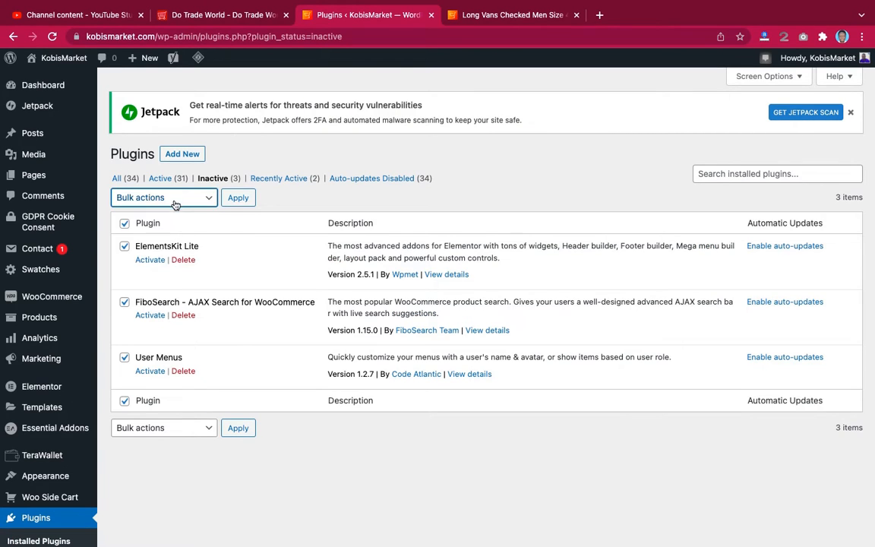
left_click(175, 200)
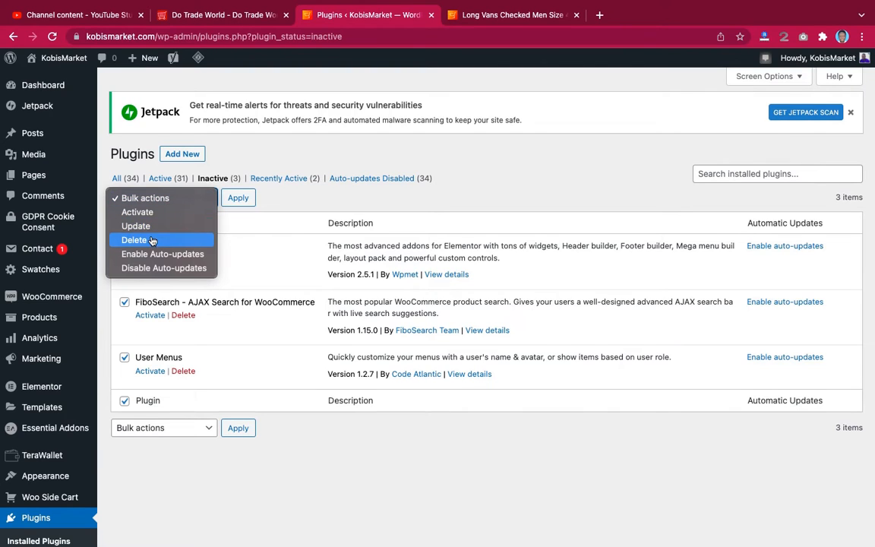
left_click(156, 213)
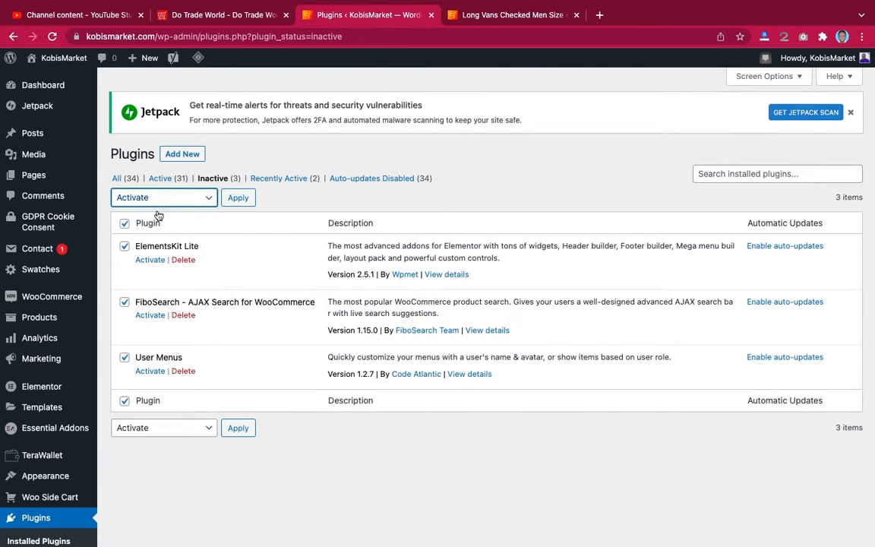
left_click(237, 198)
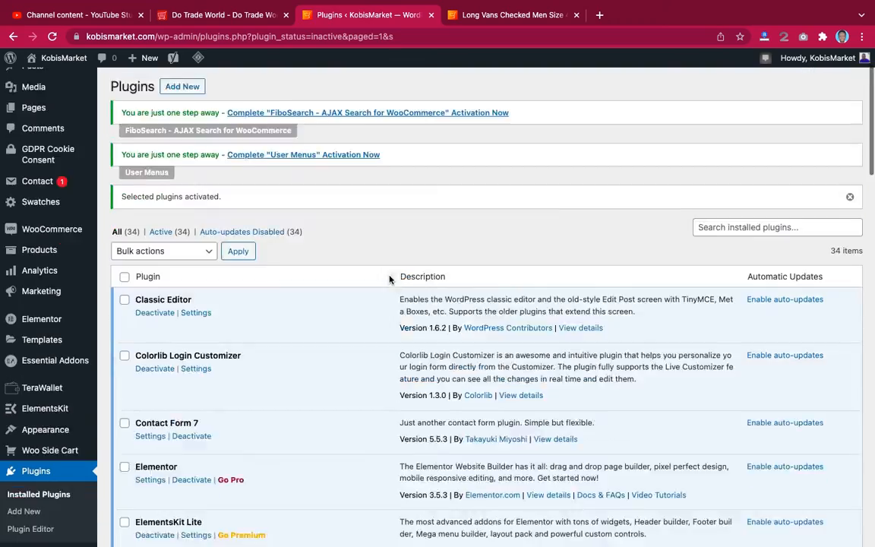
- Open the FiboSearch settings for WooCommerce and turn on the display of advanced settings
scroll(389, 278, "down", 10)
scroll(389, 280, "down", 5)
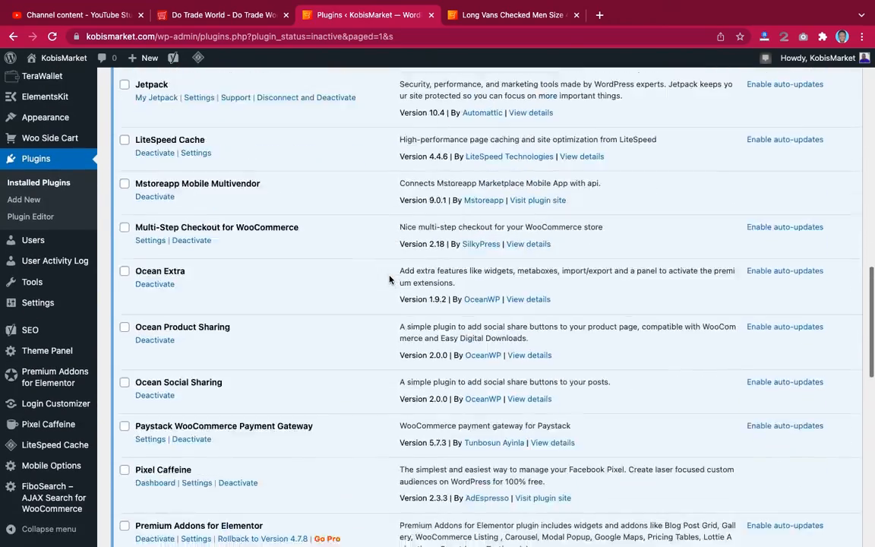
scroll(389, 279, "up", 10)
scroll(389, 279, "up", 4)
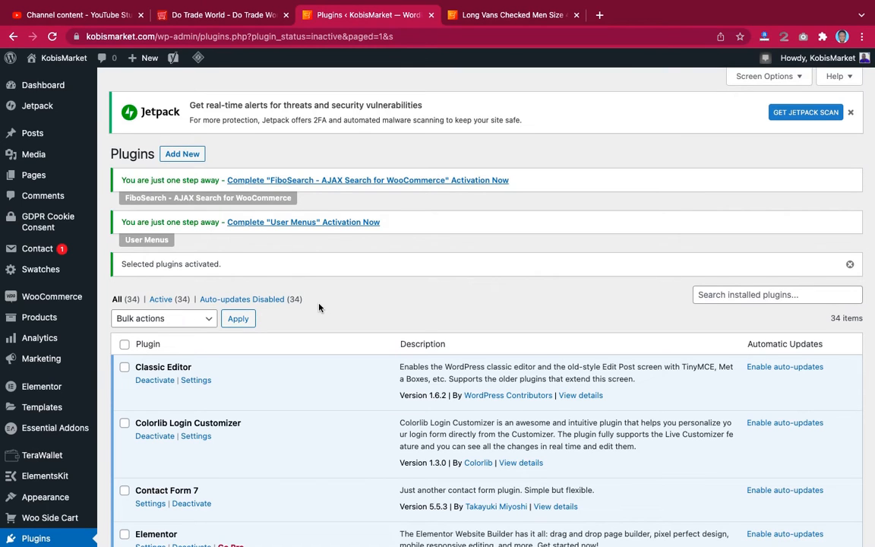
scroll(72, 267, "down", 5)
scroll(73, 222, "up", 1)
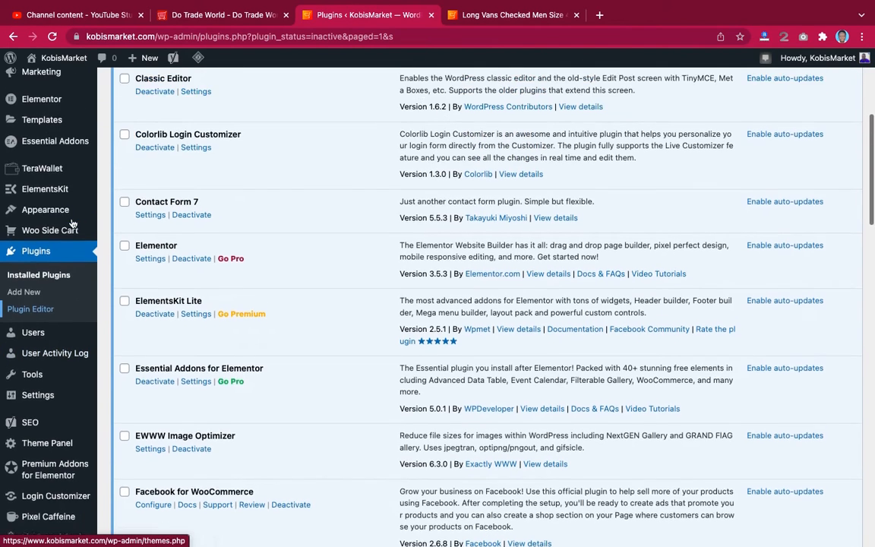
scroll(72, 222, "up", 5)
mouse_move(67, 180)
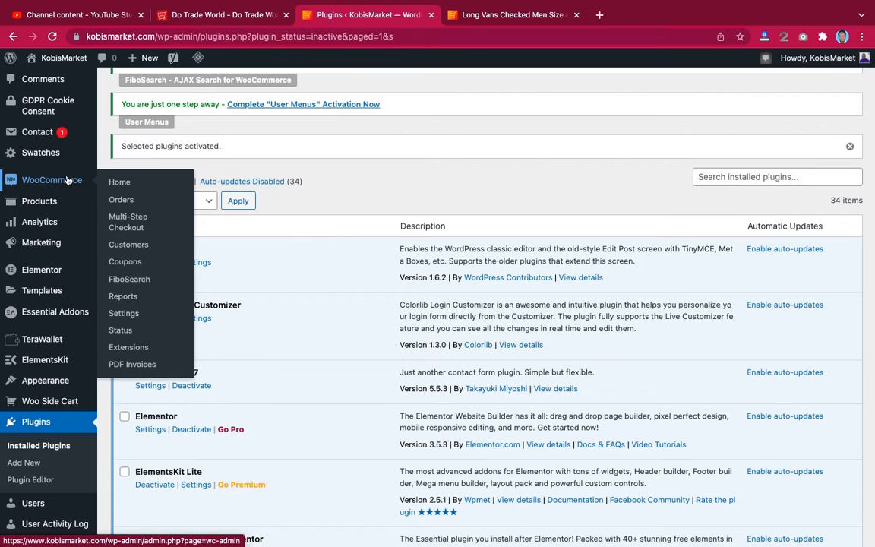
left_click(129, 279)
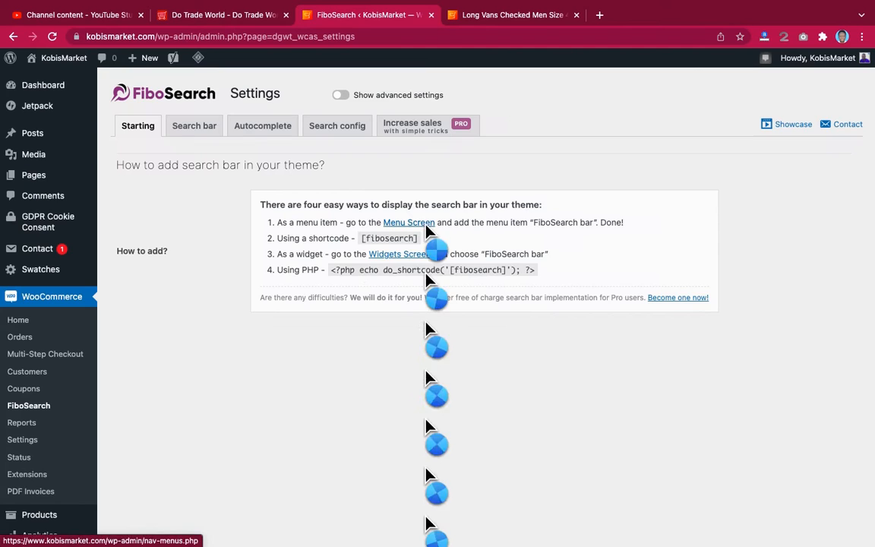
left_click(337, 94)
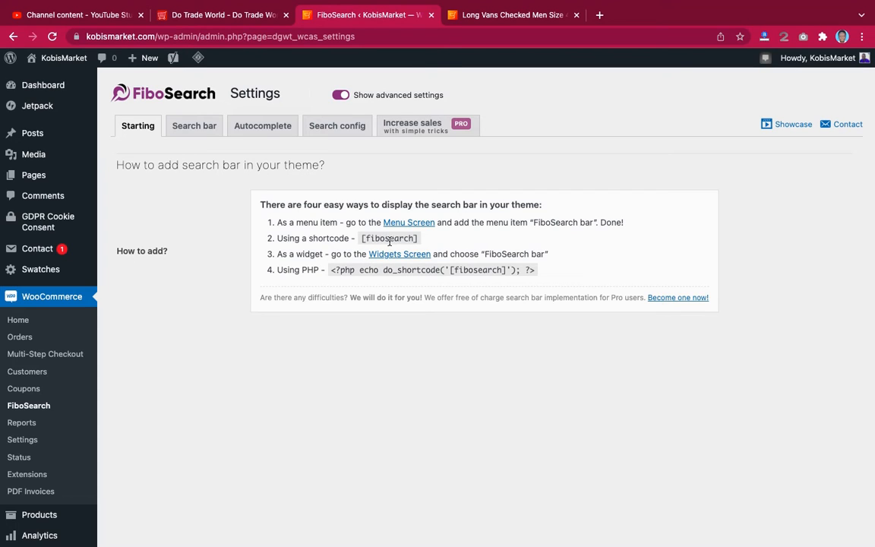
- Look through FiboSearch's search bar settings and its autocomplete settings for basic options and products
left_click(193, 127)
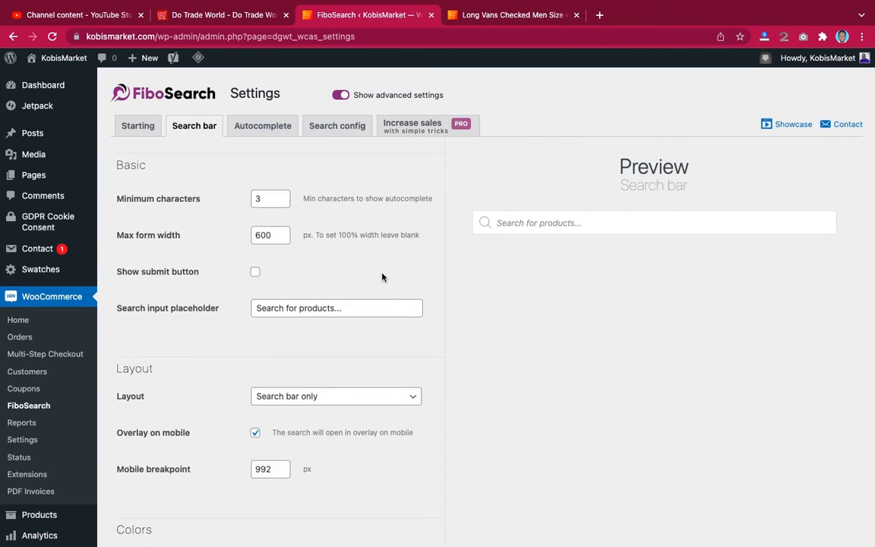
scroll(381, 275, "down", 2)
scroll(387, 275, "up", 2)
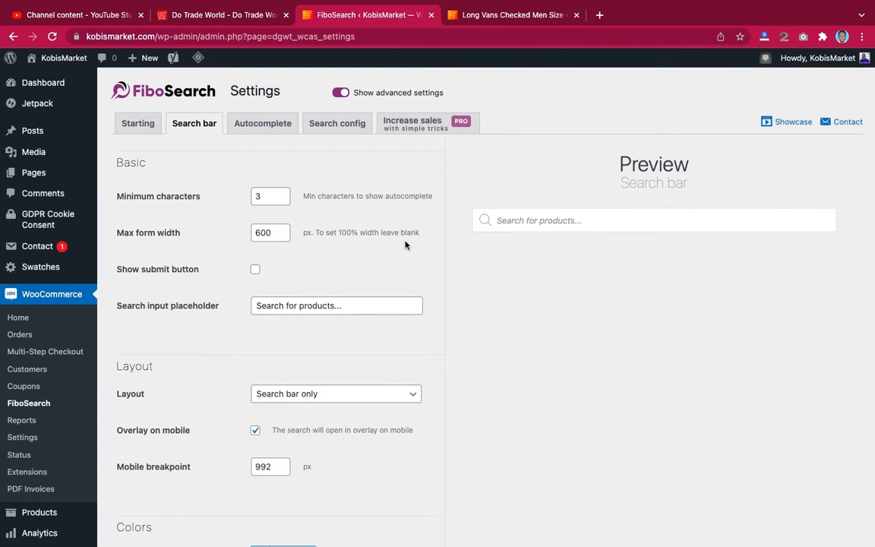
scroll(352, 256, "down", 3)
scroll(349, 258, "up", 2)
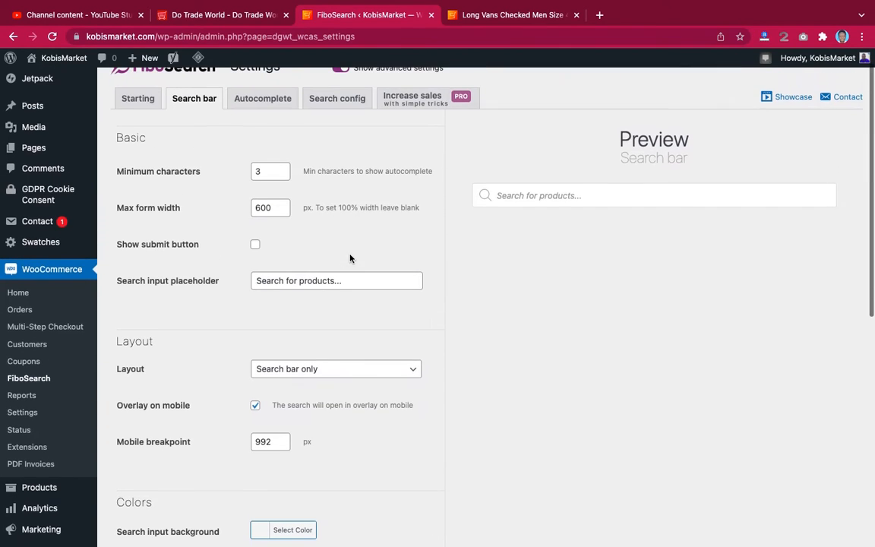
scroll(350, 258, "down", 5)
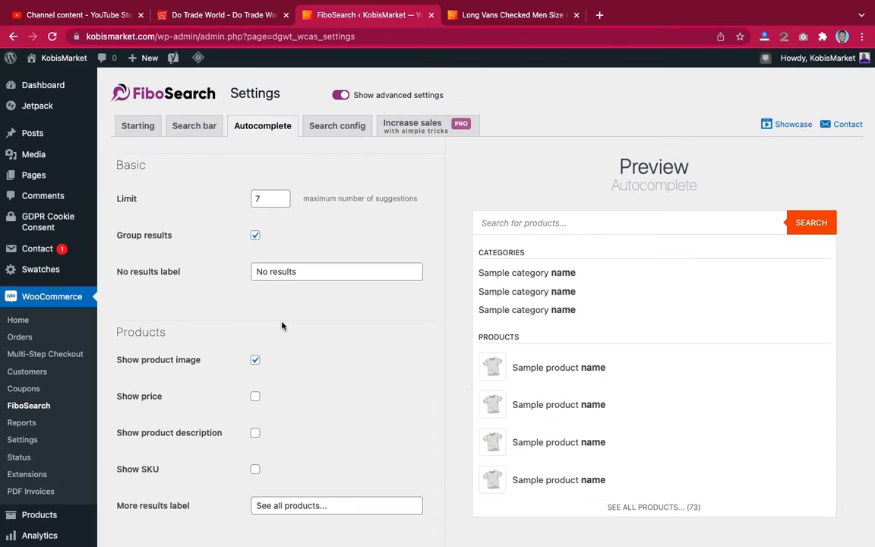
scroll(282, 325, "down", 1)
scroll(334, 250, "down", 4)
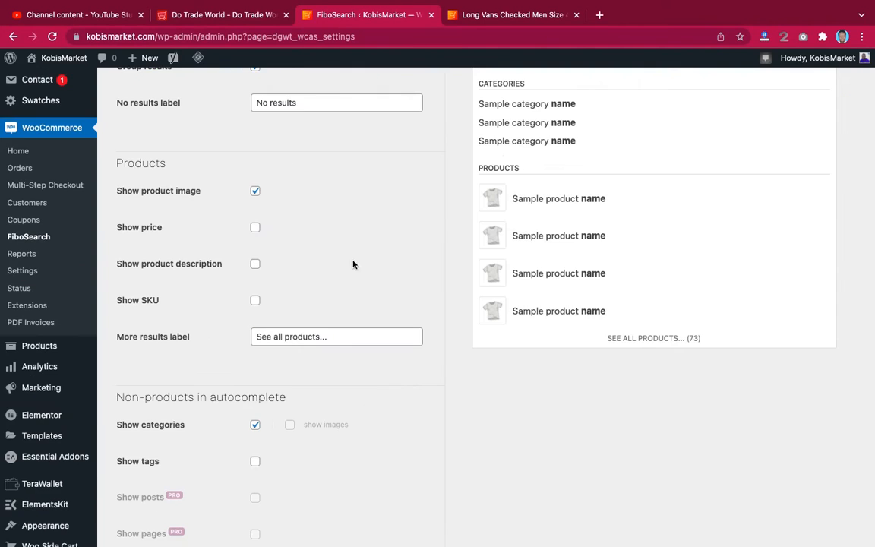
- Try showing the price, product description and SKU in the autocomplete suggestions, and switch all three options off again
left_click(255, 229)
left_click(255, 265)
left_click(255, 302)
left_click(255, 302)
left_click(255, 265)
left_click(255, 228)
- Open the site's navigation menus for editing and look through the items of the Primary menu
scroll(372, 264, "down", 5)
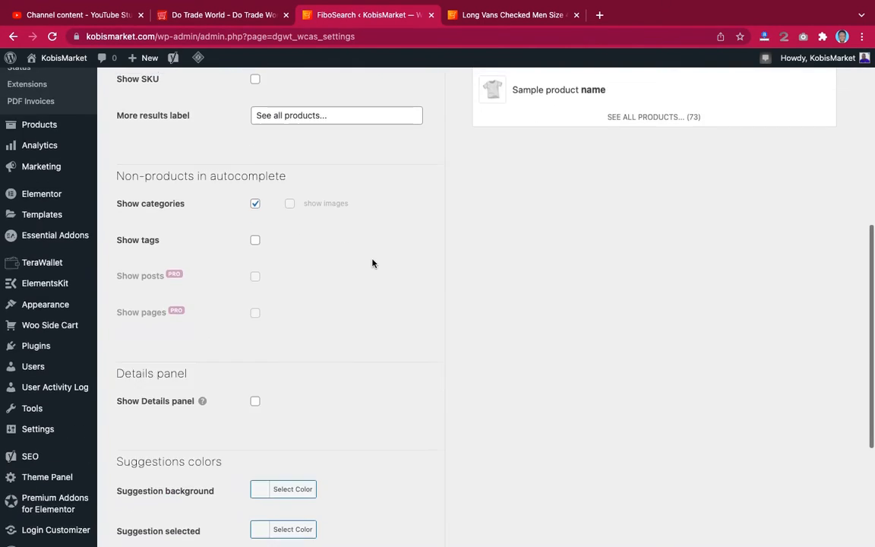
scroll(372, 263, "down", 5)
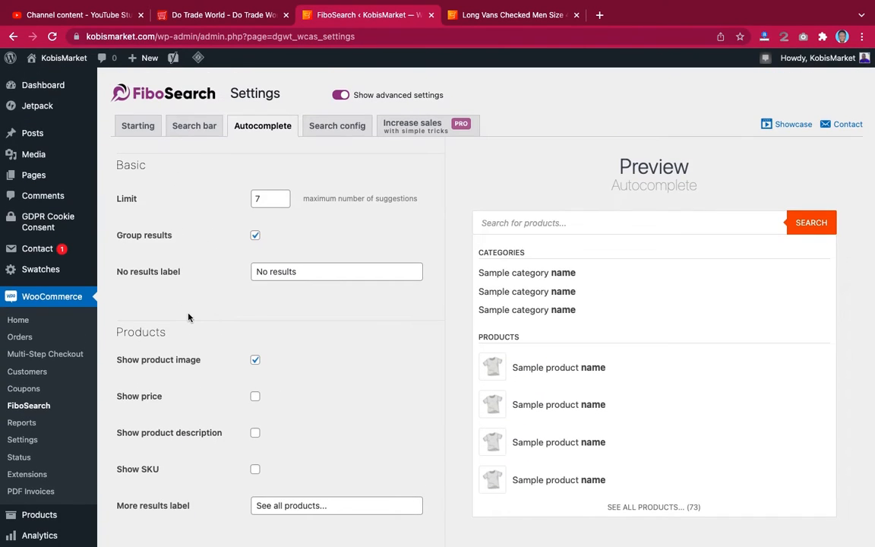
scroll(189, 317, "down", 2)
scroll(188, 317, "down", 5)
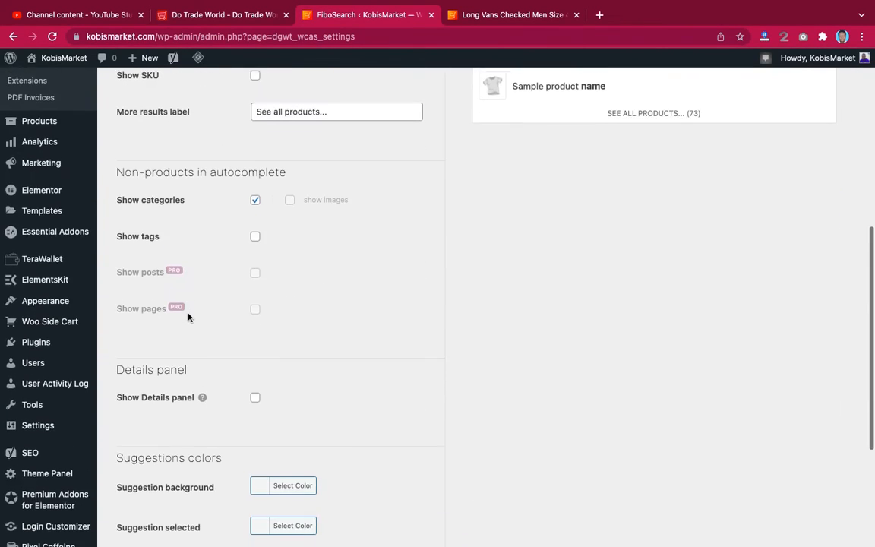
mouse_move(61, 301)
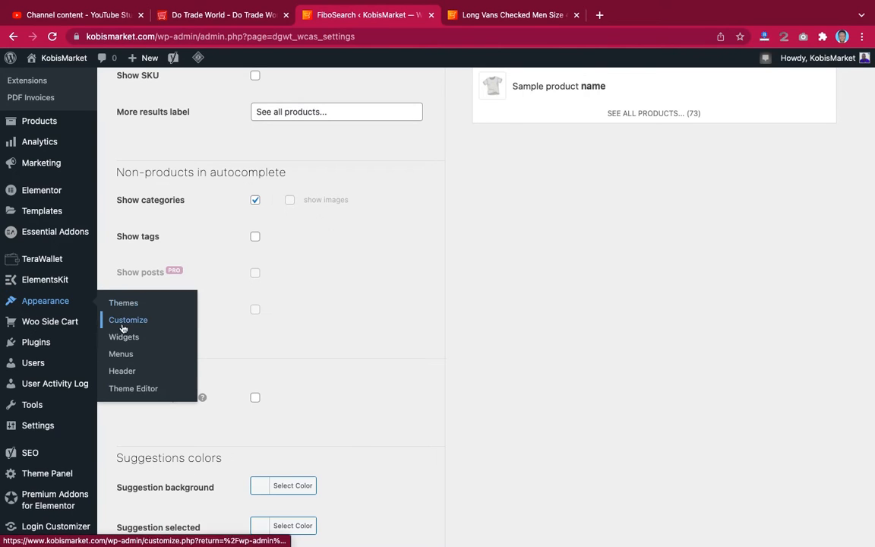
left_click(120, 355)
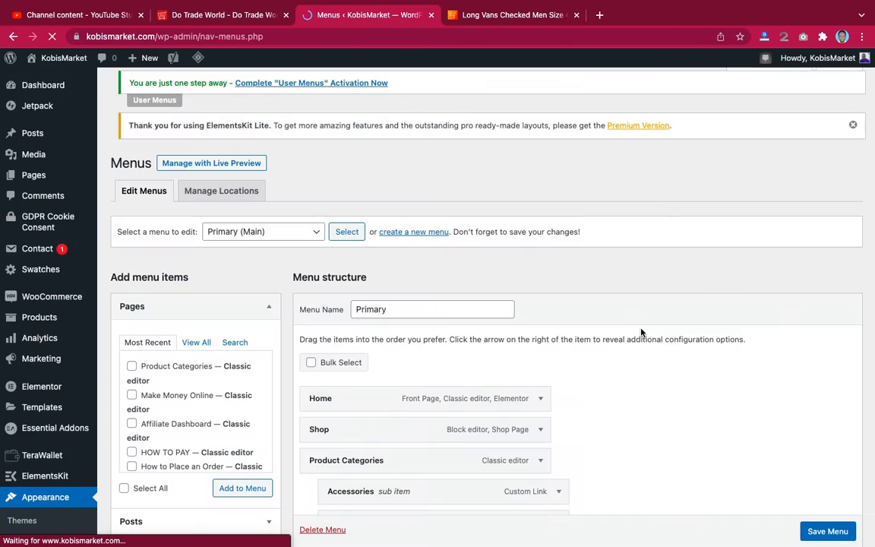
scroll(642, 332, "down", 5)
scroll(641, 332, "down", 1)
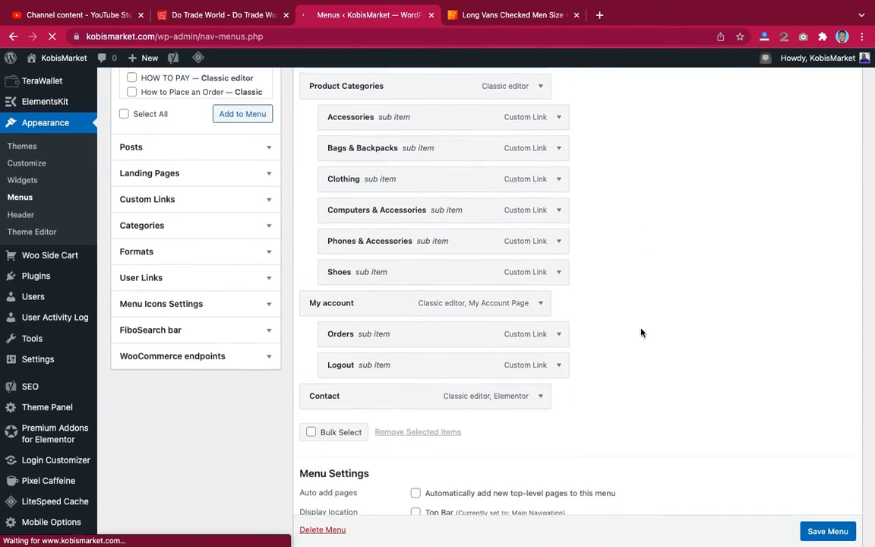
scroll(642, 331, "up", 5)
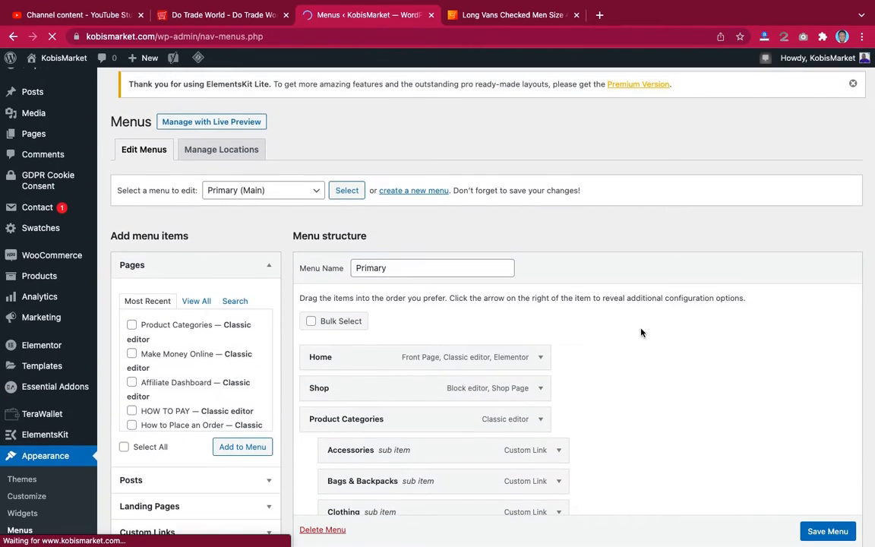
- Examine the store's live header navigation on the product page, including the Product Categories and My Account submenus
left_click(501, 16)
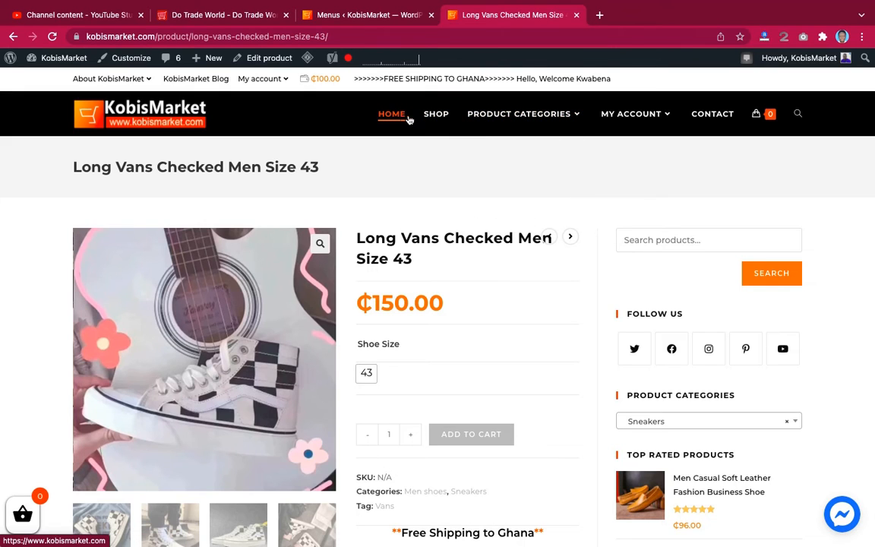
mouse_move(501, 120)
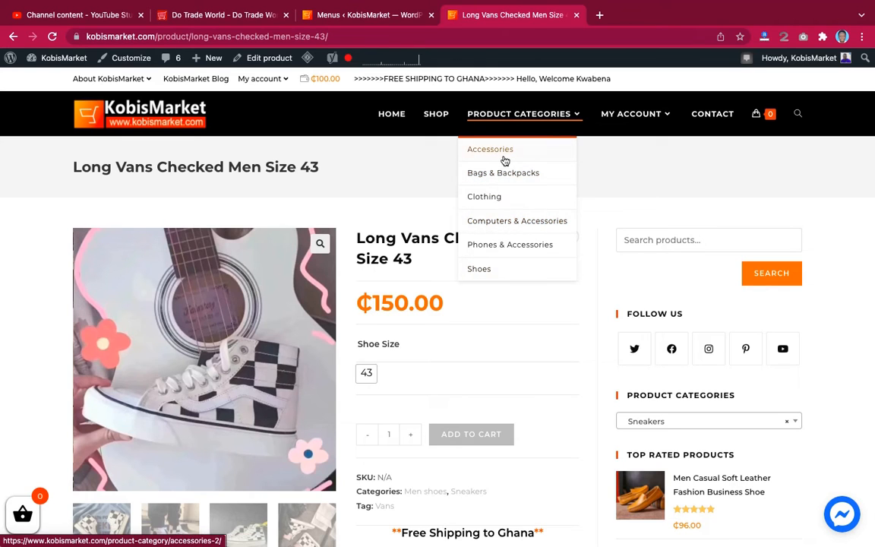
mouse_move(640, 117)
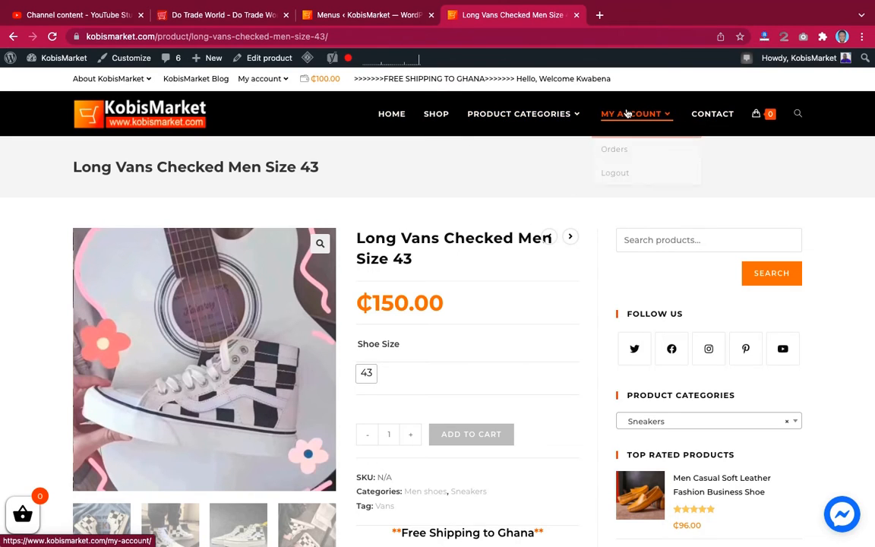
mouse_move(610, 107)
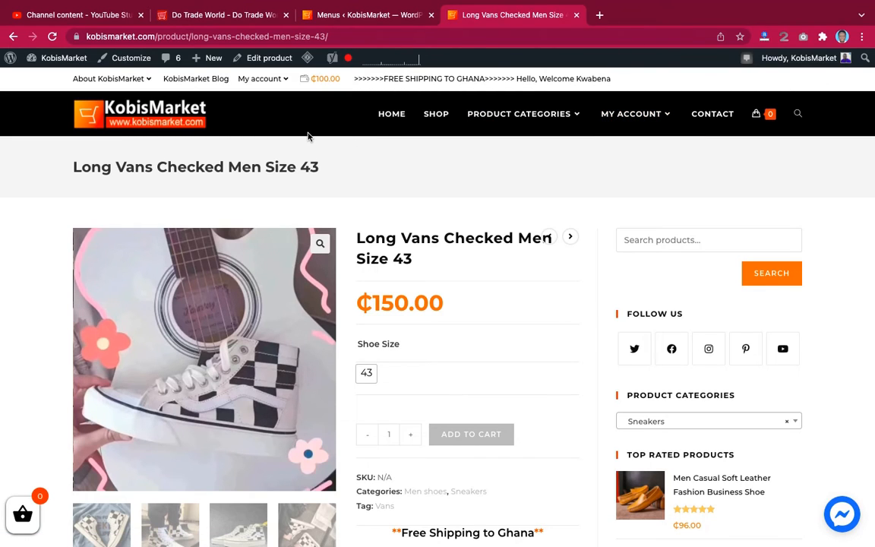
- Return to the menu editor and create a new menu named "Header 1"
left_click(339, 15)
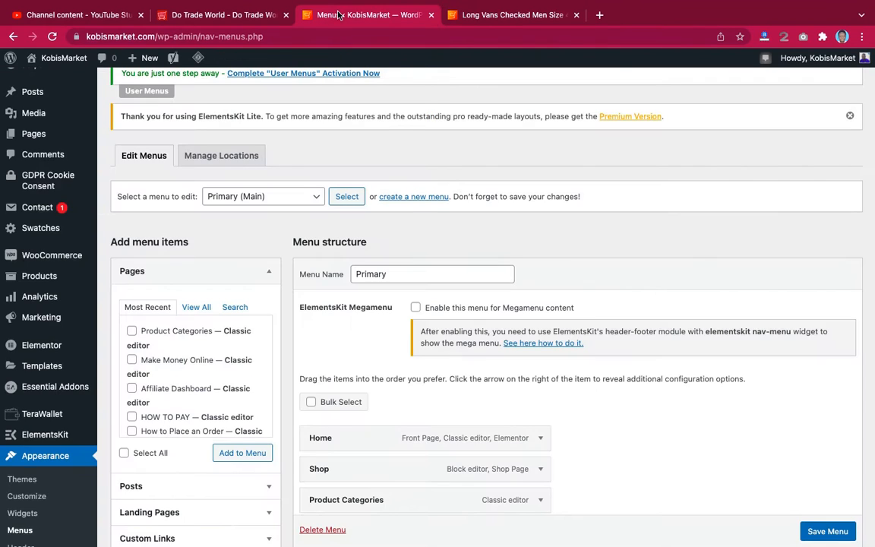
scroll(613, 306, "down", 5)
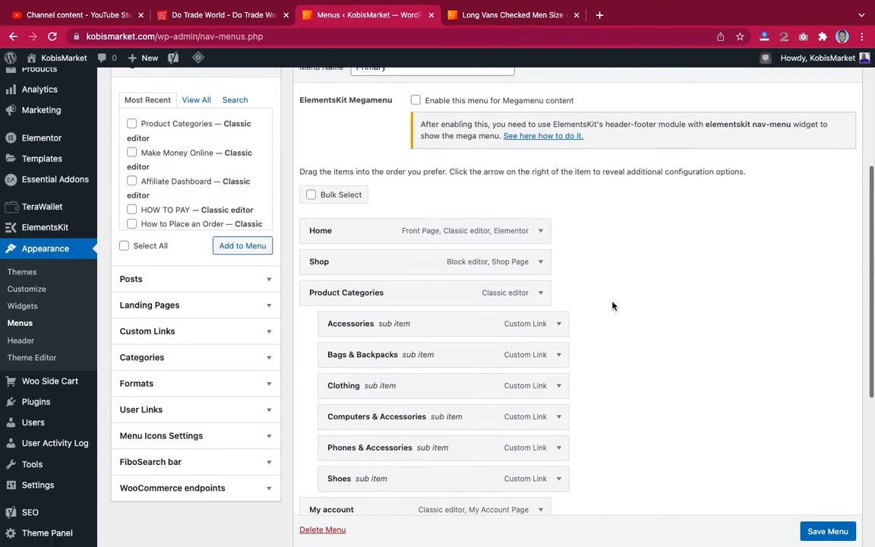
scroll(613, 306, "up", 5)
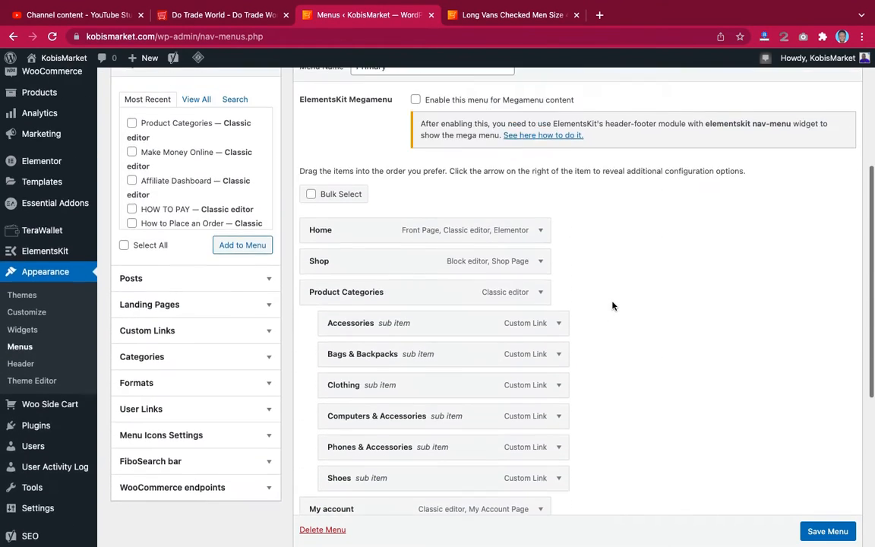
scroll(614, 306, "up", 1)
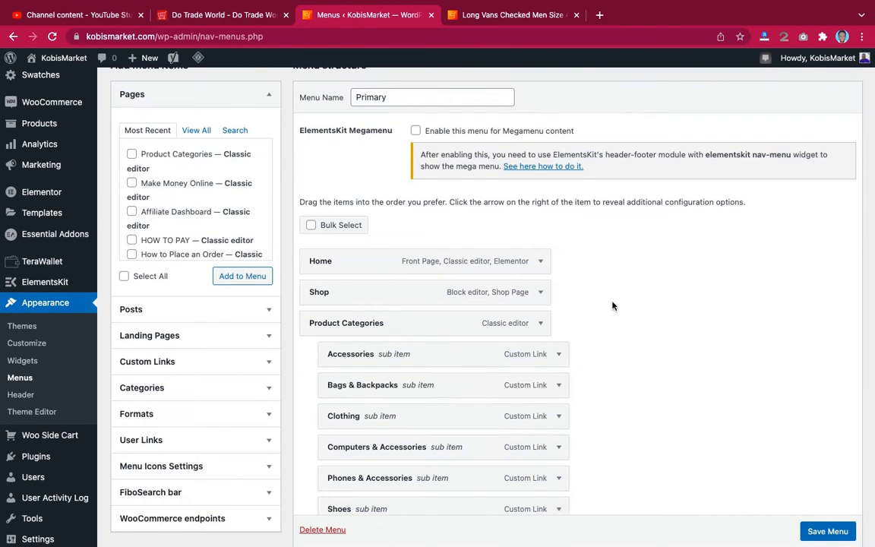
scroll(611, 304, "up", 5)
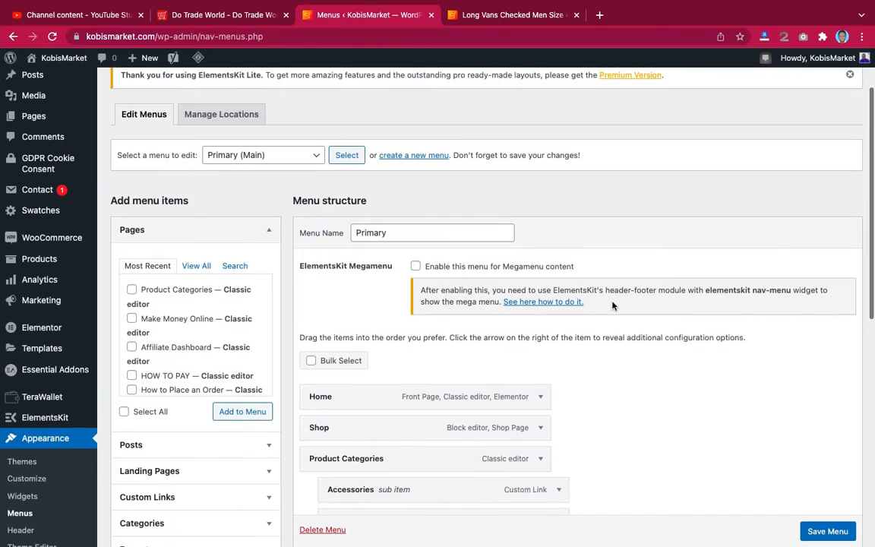
left_click(419, 162)
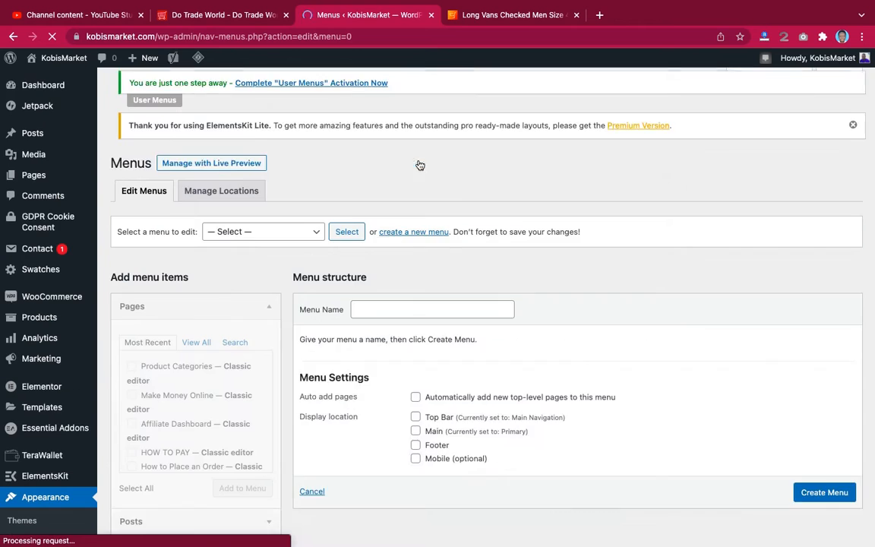
left_click(394, 309)
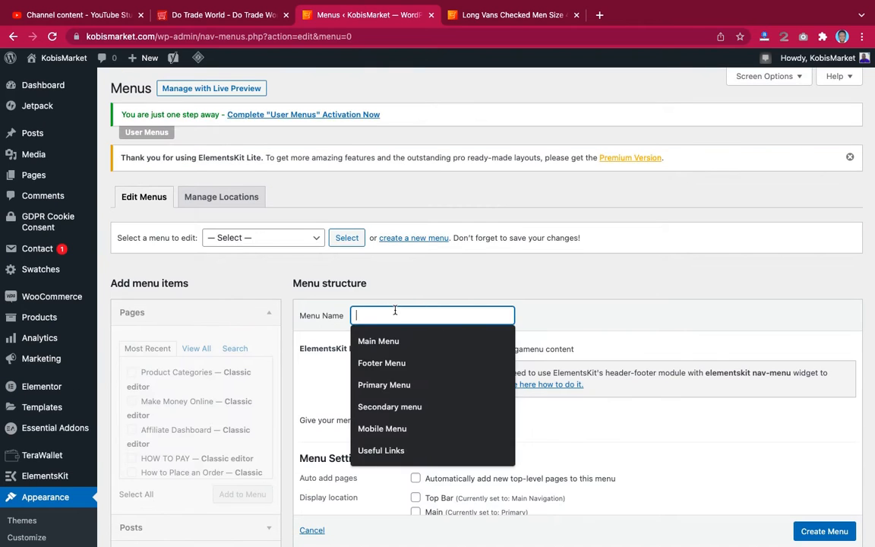
type("Header 1")
scroll(679, 360, "down", 5)
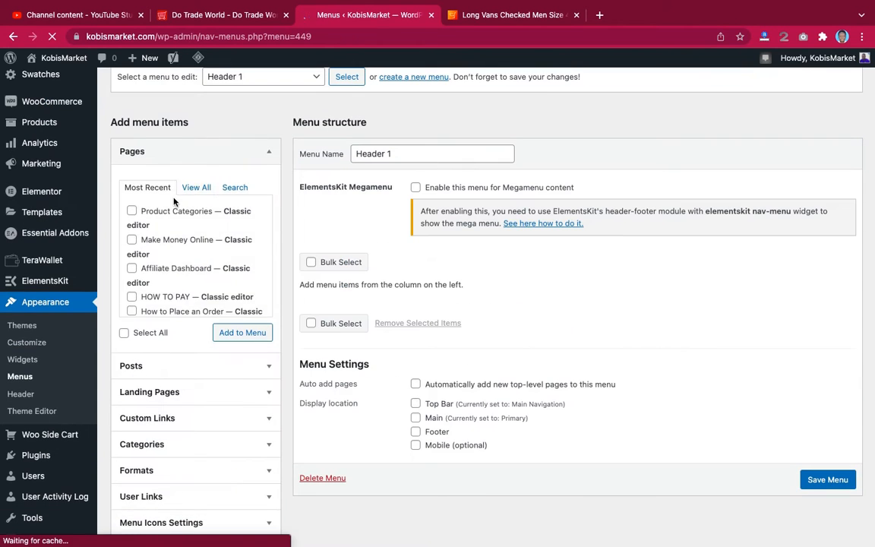
- Add the Shop, Contact and My account pages from the full page list to the Header 1 menu
left_click(194, 187)
scroll(163, 275, "down", 8)
scroll(173, 258, "up", 5)
left_click(152, 252)
scroll(176, 257, "up", 4)
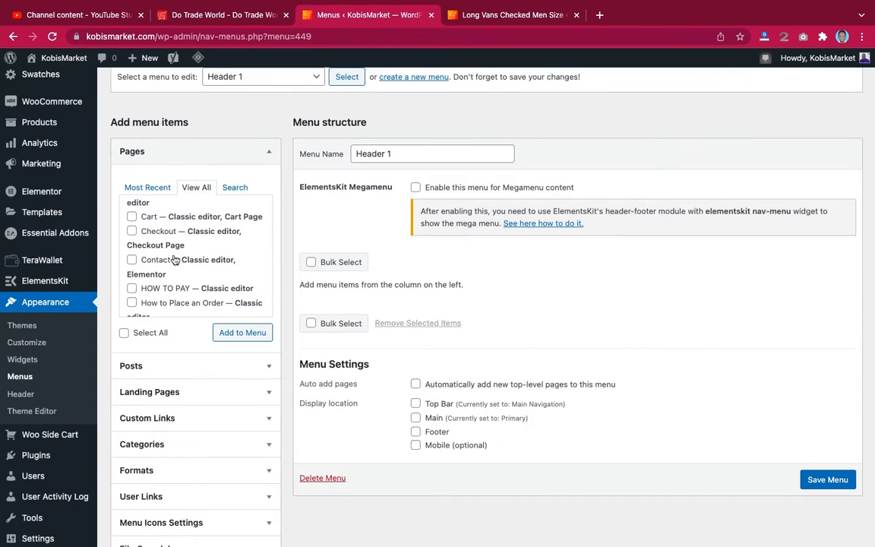
left_click(151, 283)
left_click(242, 332)
- Order the menu items as Shop, Contact, My account and change the Contact item's navigation label to "Help"
left_click_drag(319, 379, 319, 316)
left_click_drag(373, 348, 373, 379)
scroll(599, 363, "down", 2)
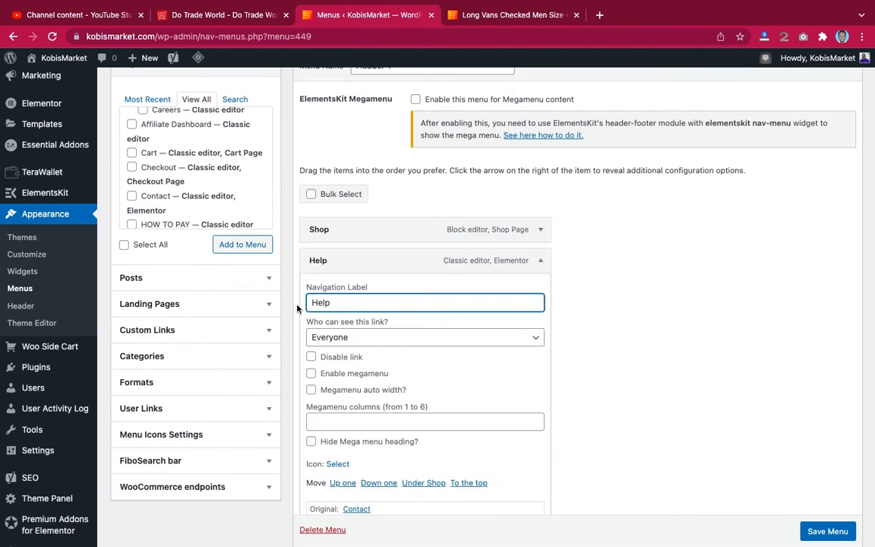
left_click(540, 259)
left_click(539, 295)
left_click(539, 295)
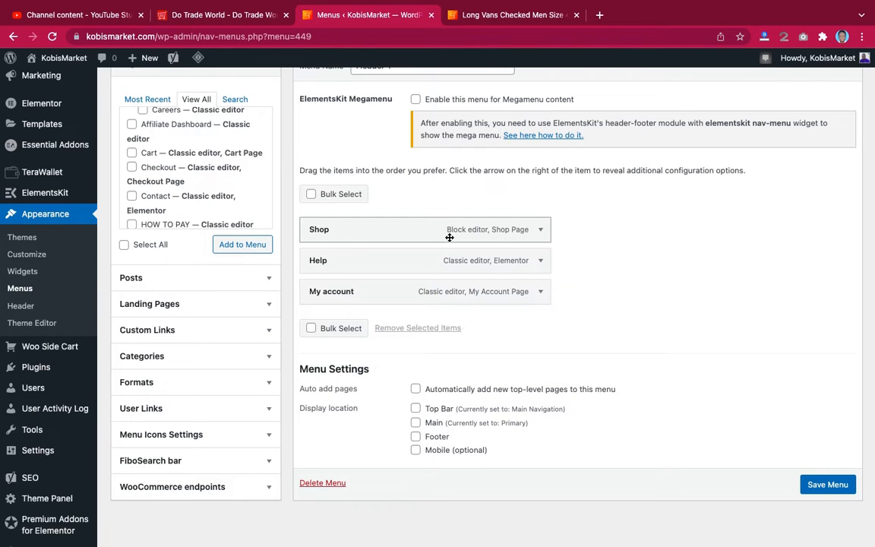
- Enable the Header 1 menu for ElementsKit Megamenu content
scroll(402, 181, "up", 2)
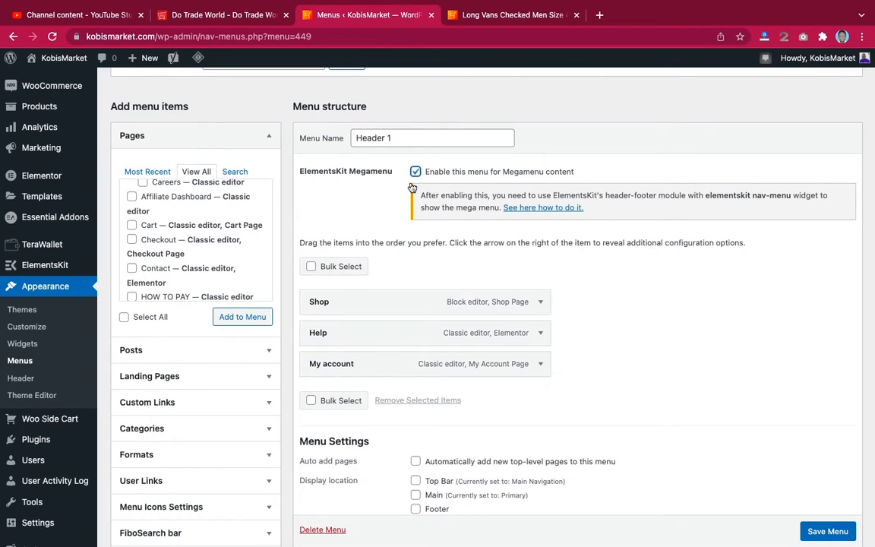
mouse_move(346, 304)
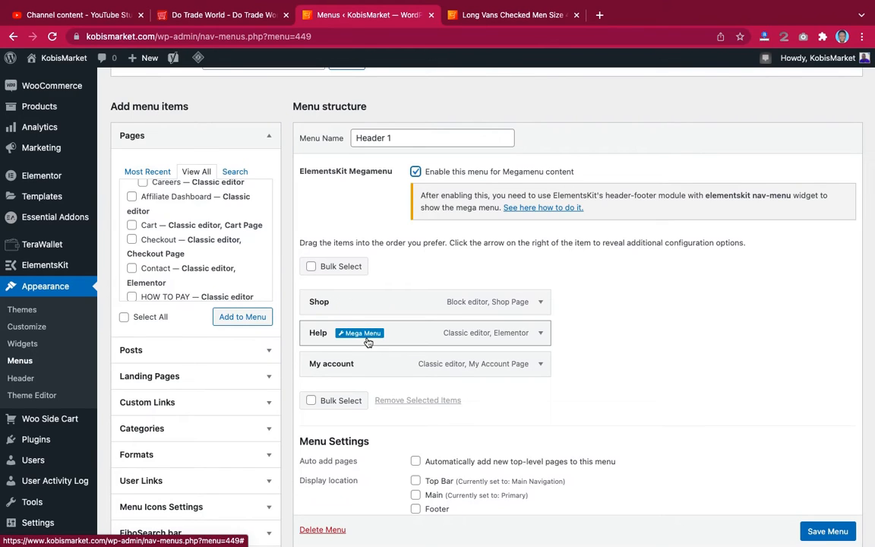
- Save the Header 1 menu, then enable and save the megamenu for its Shop item
mouse_move(368, 365)
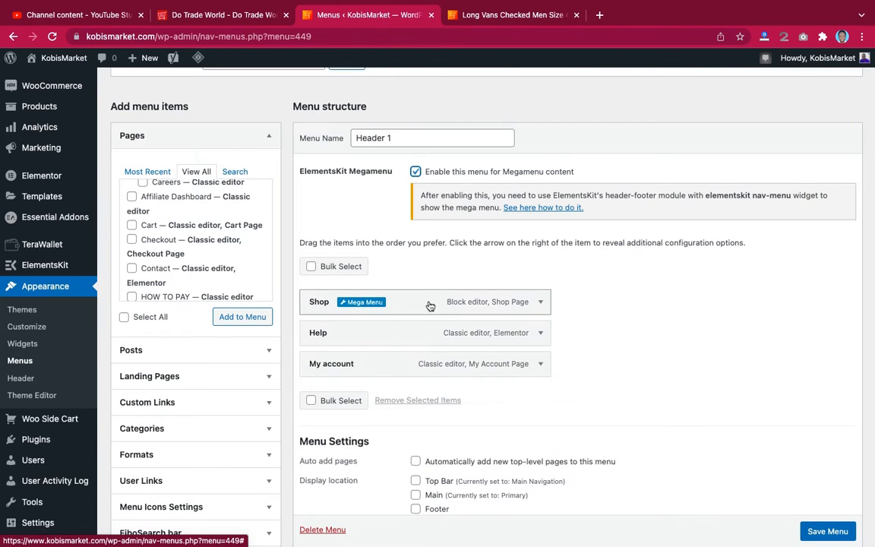
left_click(826, 531)
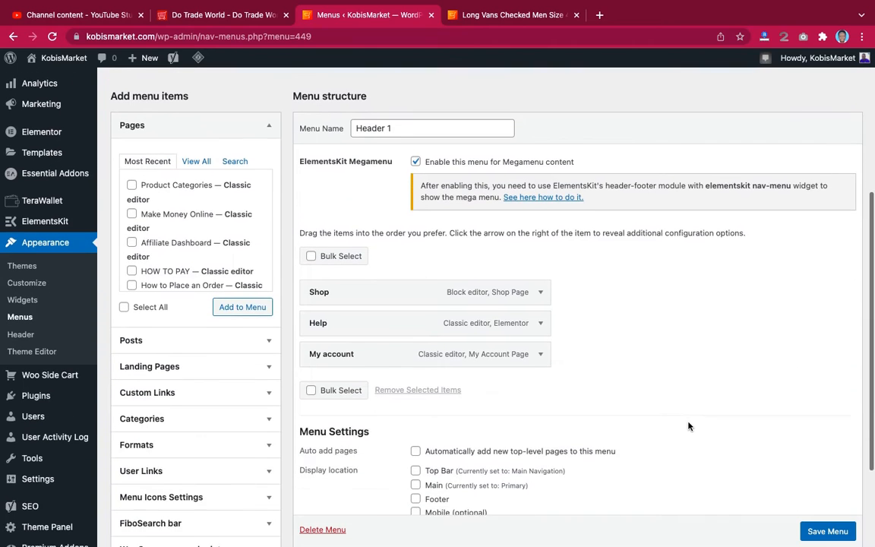
mouse_move(354, 280)
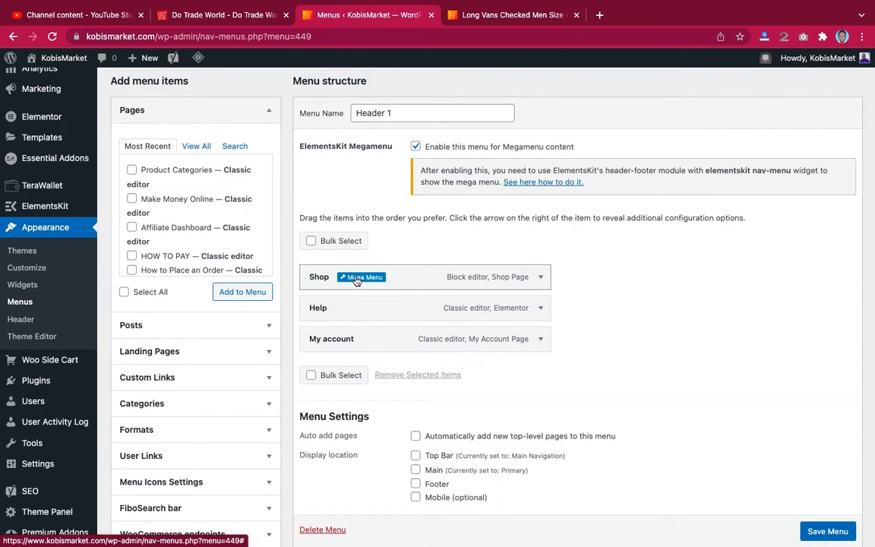
left_click(354, 278)
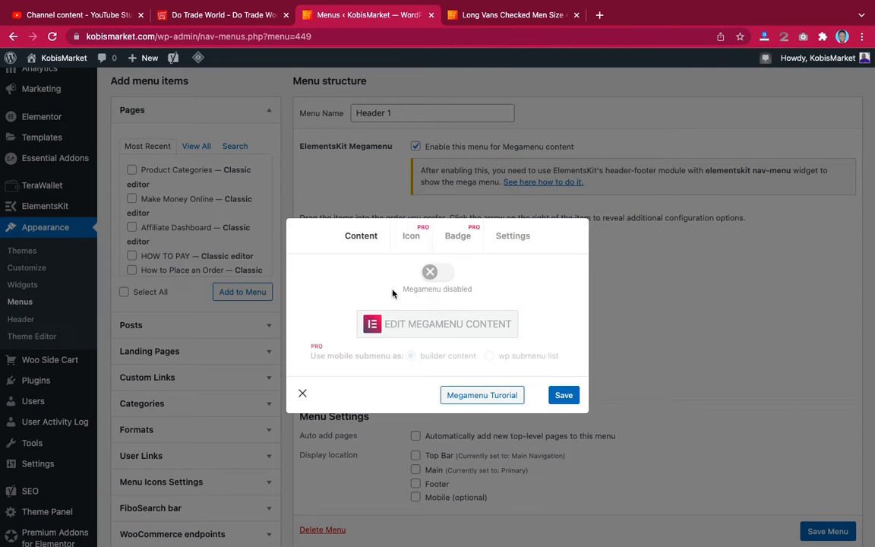
left_click(445, 273)
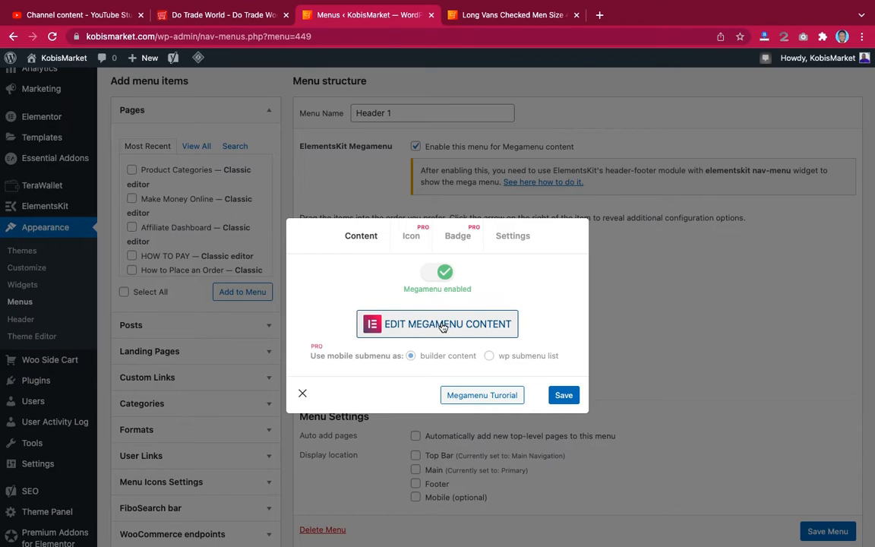
left_click(554, 394)
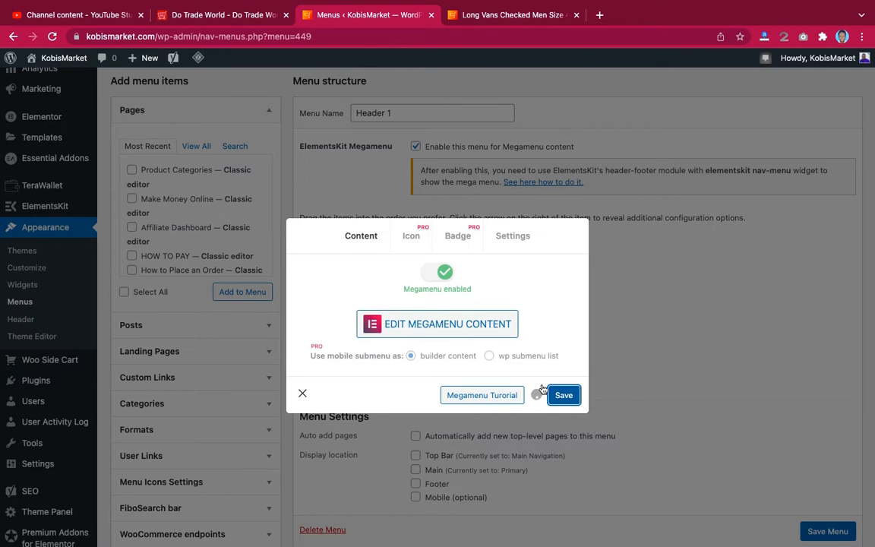
- Open the Shop item's megamenu content and insert the ElementsKit section "Mega Menu - Computer Office Security"
left_click(454, 325)
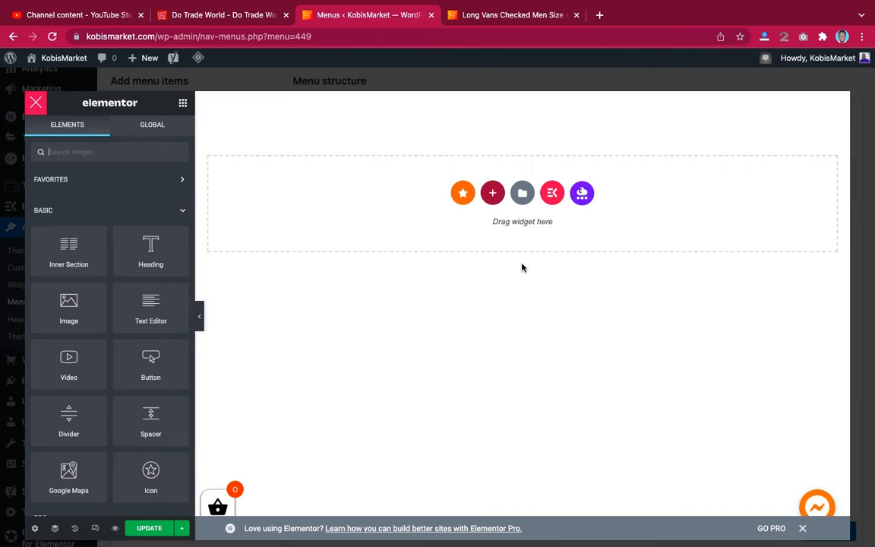
left_click(552, 194)
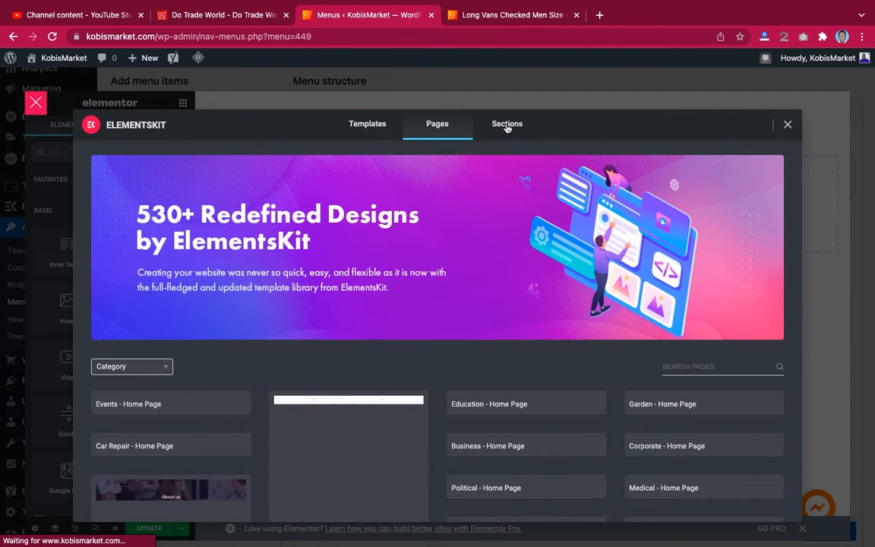
left_click(506, 126)
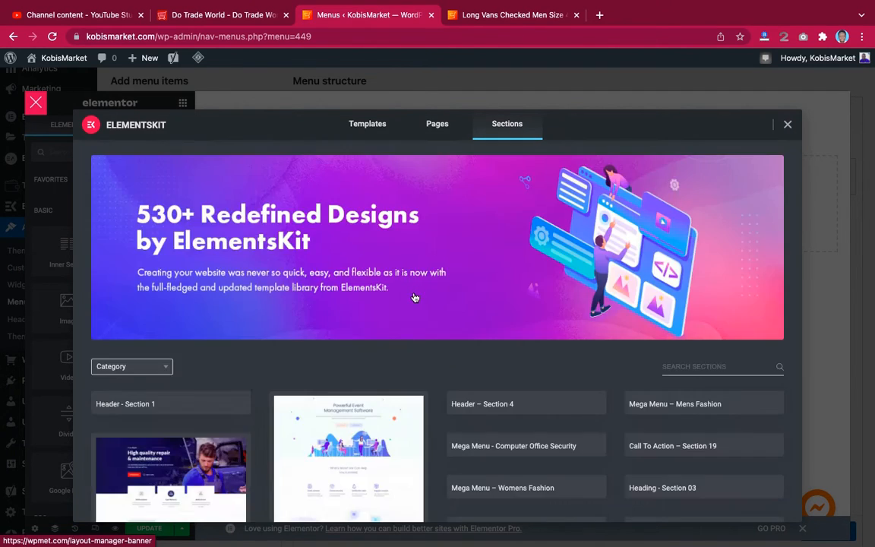
scroll(416, 296, "down", 4)
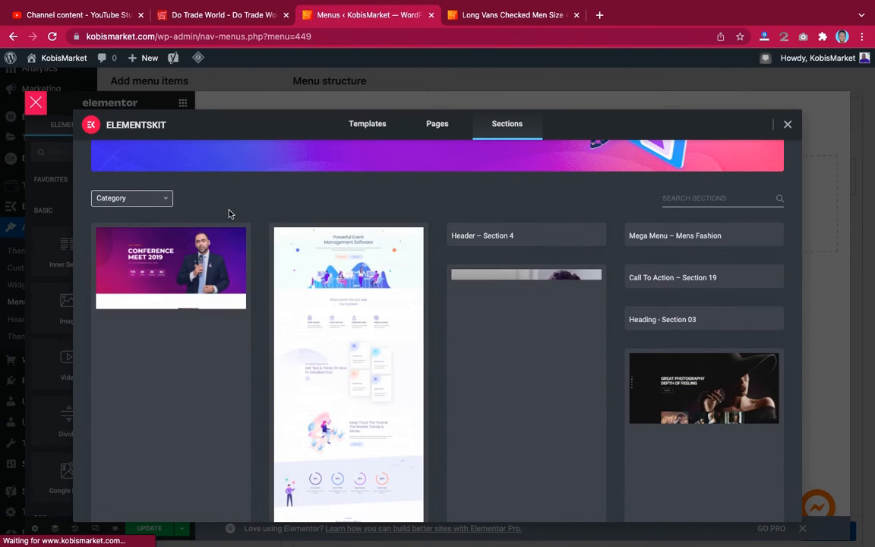
scroll(454, 284, "up", 1)
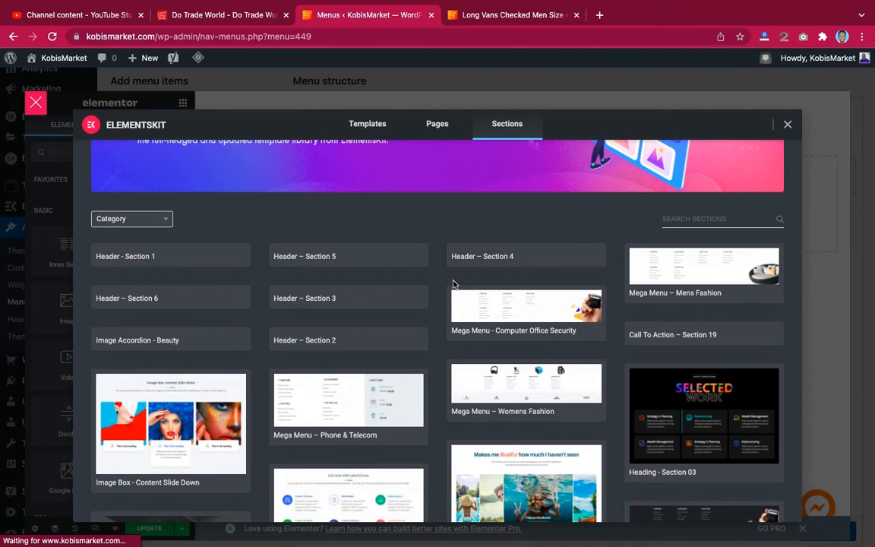
scroll(453, 284, "down", 2)
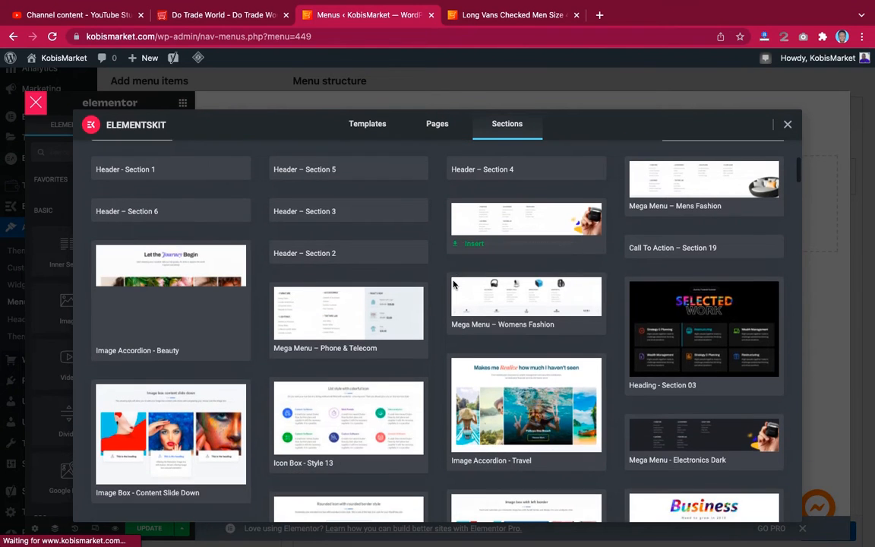
scroll(454, 284, "down", 1)
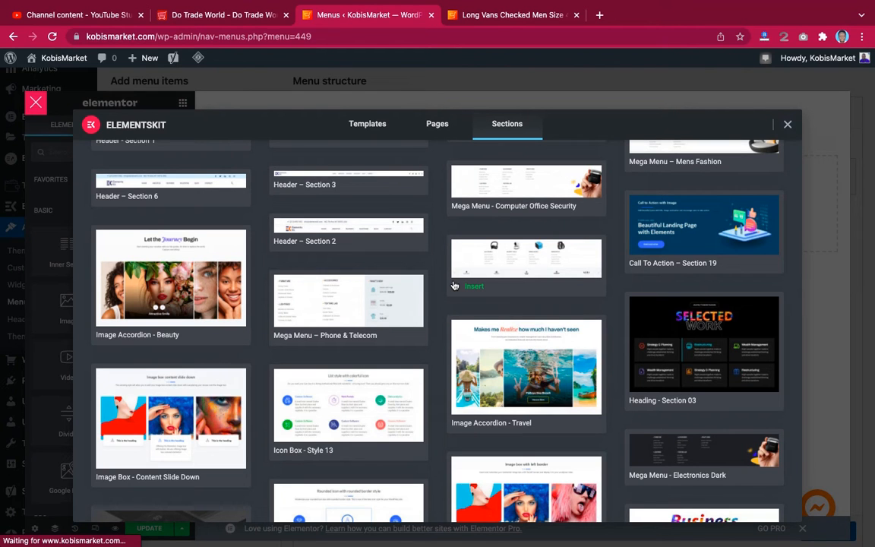
scroll(454, 284, "down", 5)
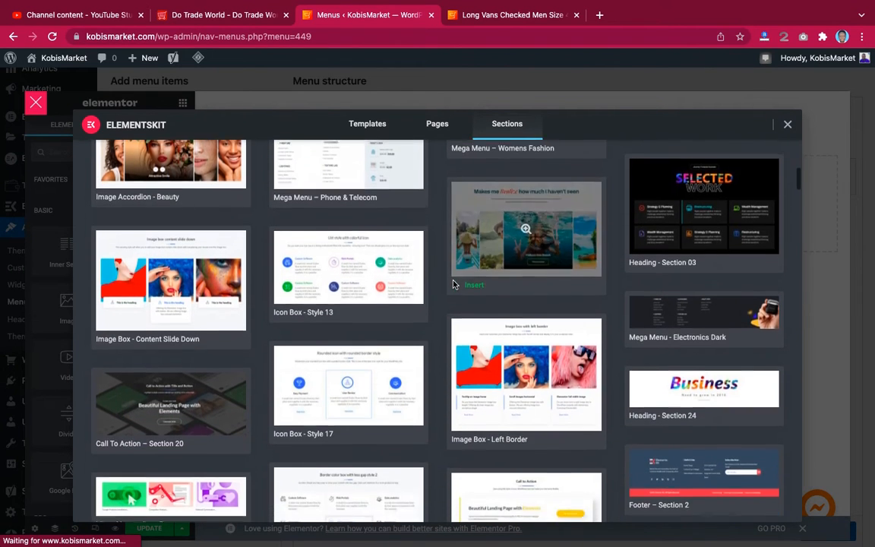
scroll(453, 284, "down", 4)
scroll(510, 241, "up", 8)
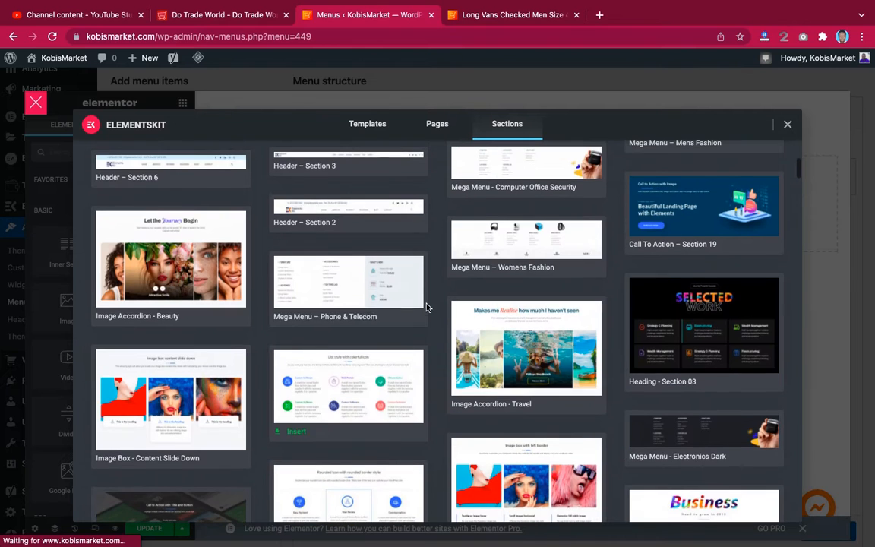
scroll(510, 241, "up", 3)
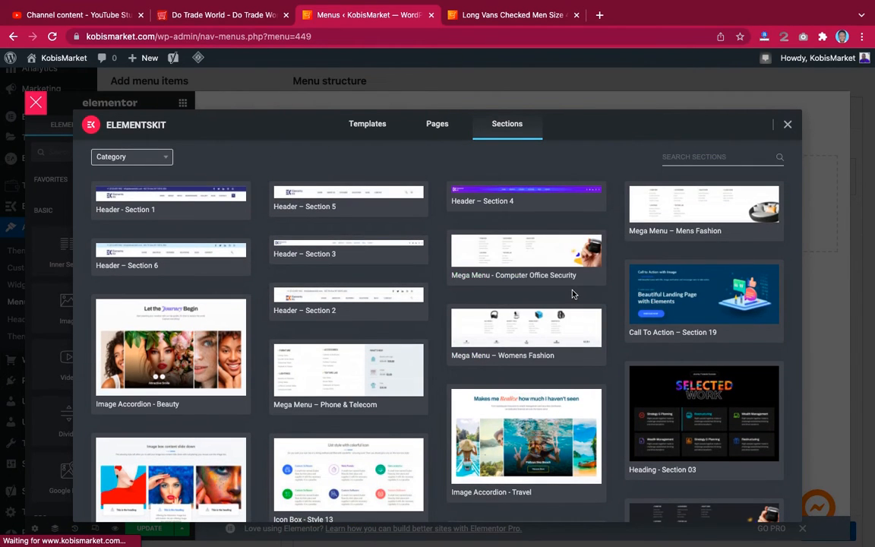
mouse_move(522, 261)
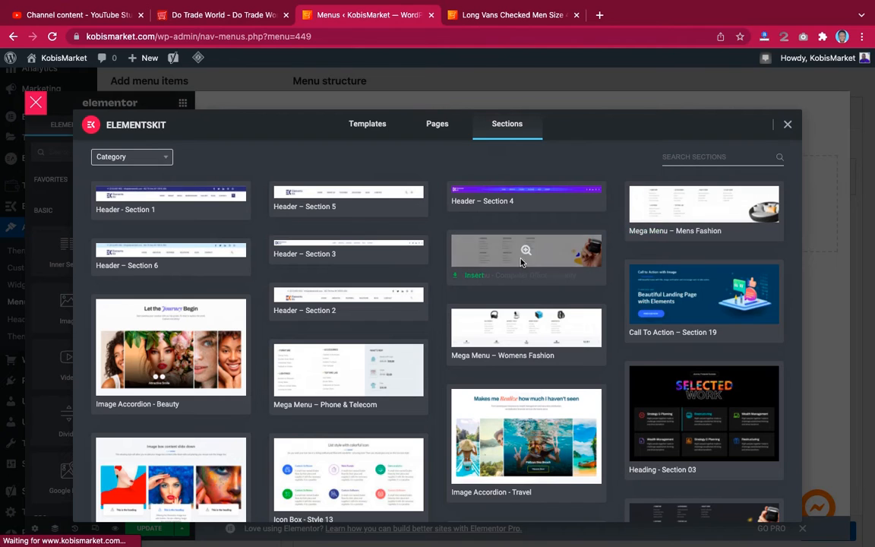
left_click(471, 278)
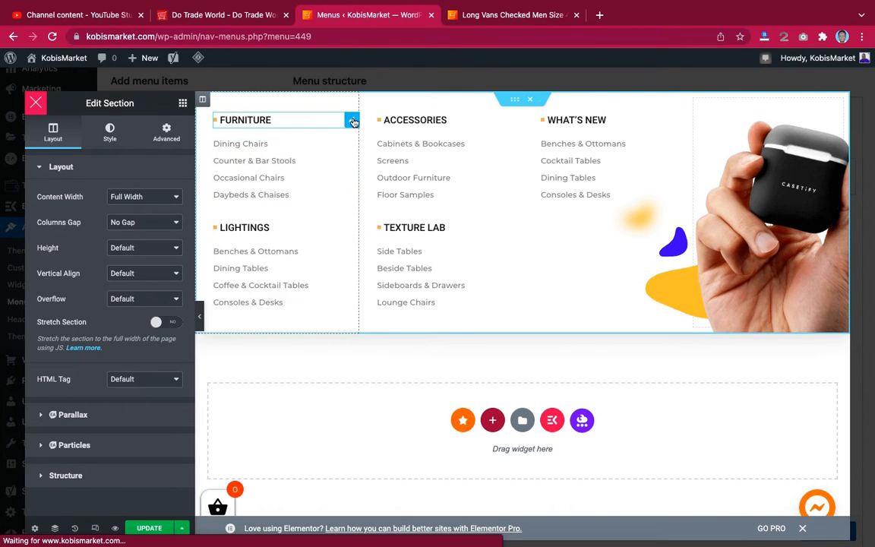
- Change the heading subtitle of the Furniture column to "Seakers"
left_click(353, 121)
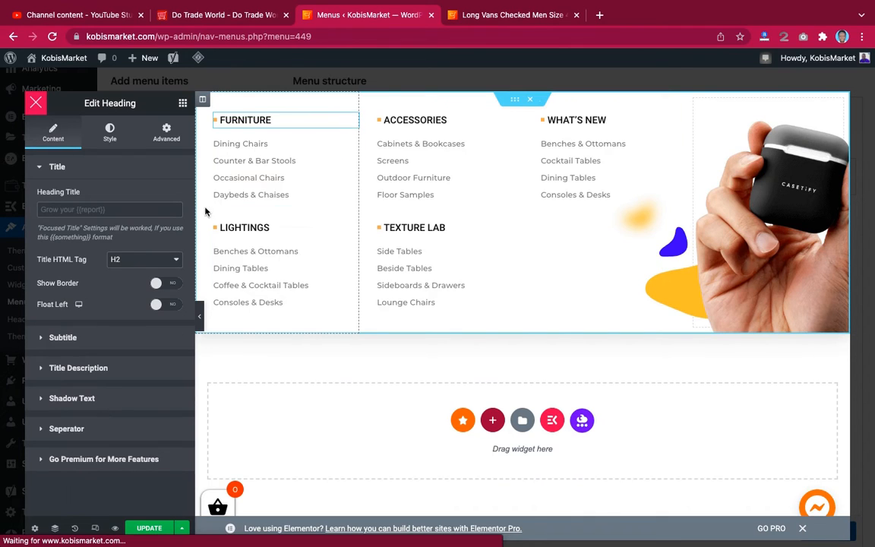
left_click(76, 337)
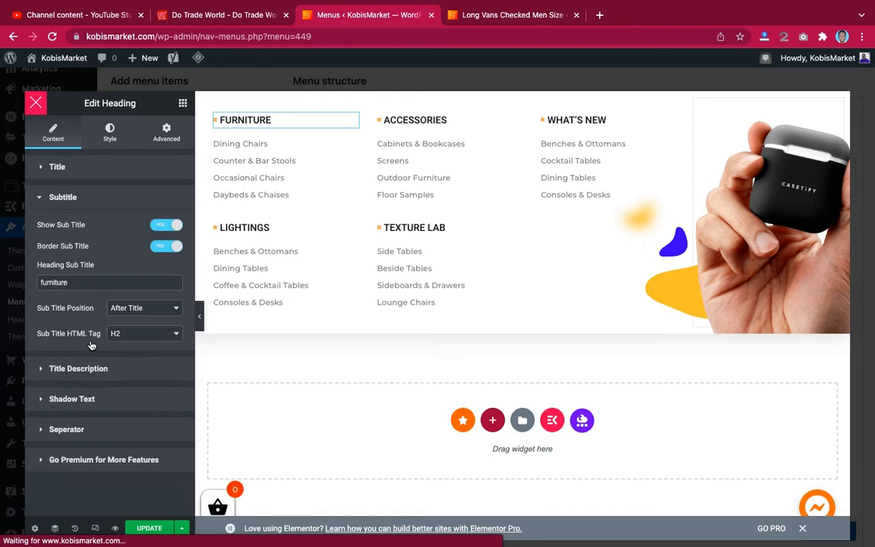
left_click_drag(71, 282, 19, 282)
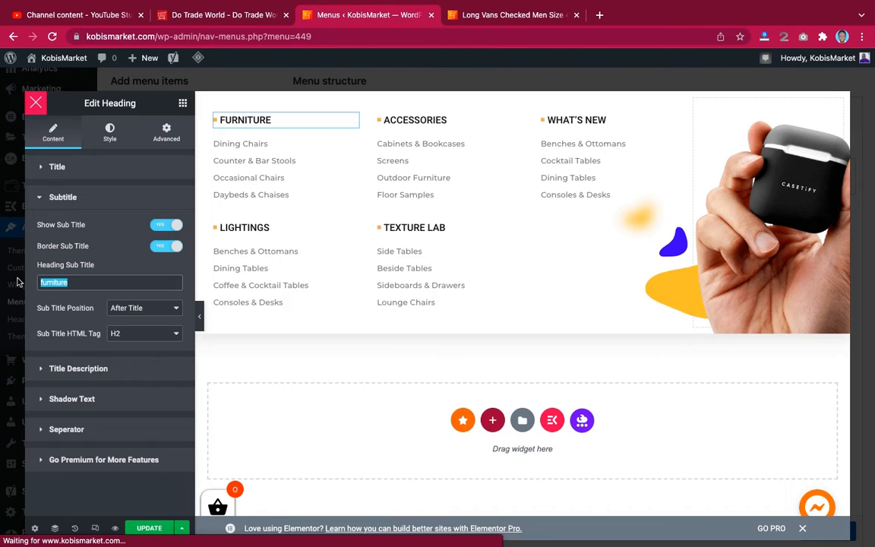
type("Sea")
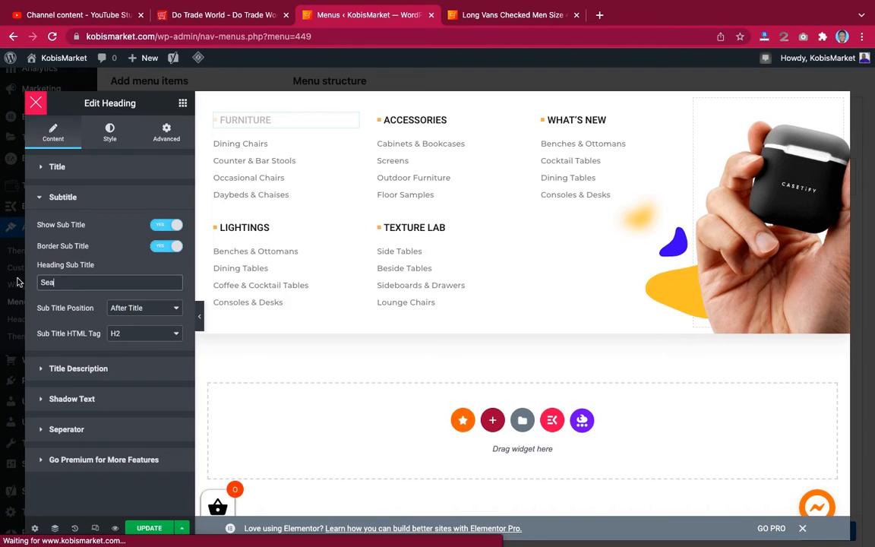
type("kers")
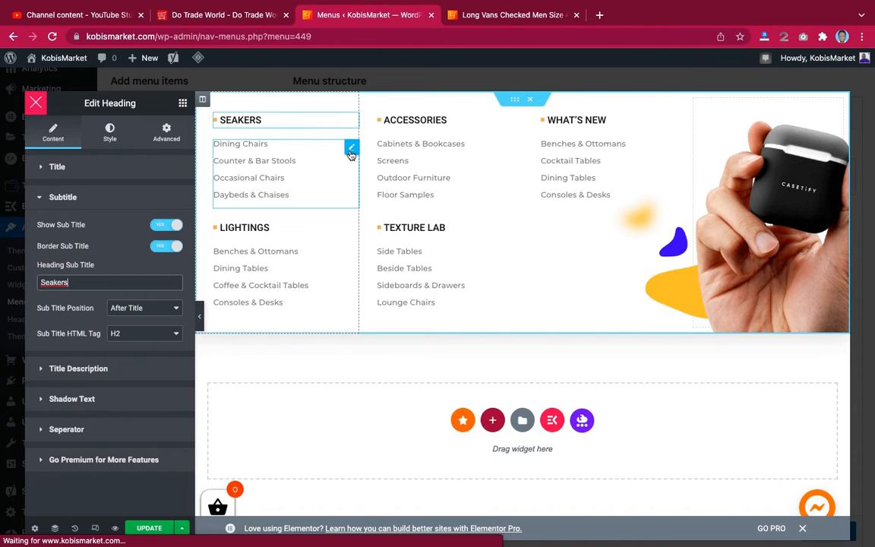
- Rename the Dining Chairs entry in the first column's page list to "Men Sneakers"
left_click(348, 155)
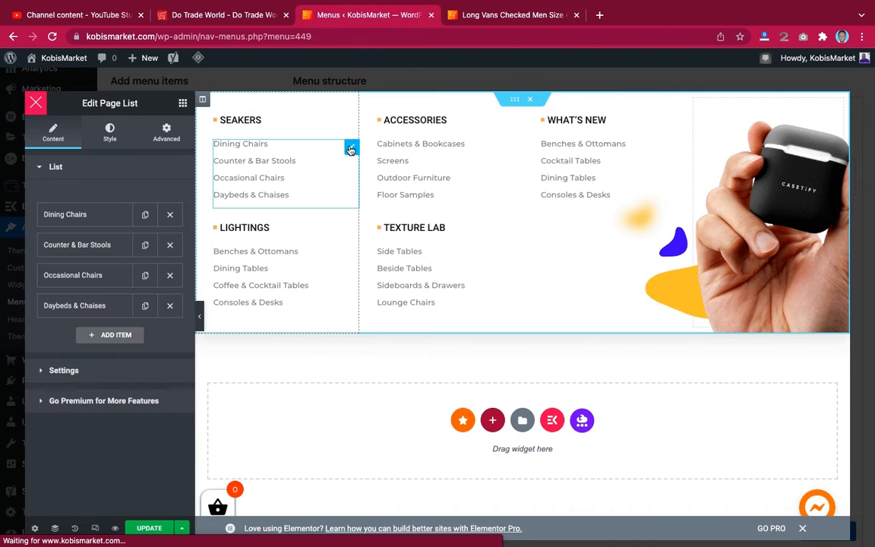
left_click(87, 220)
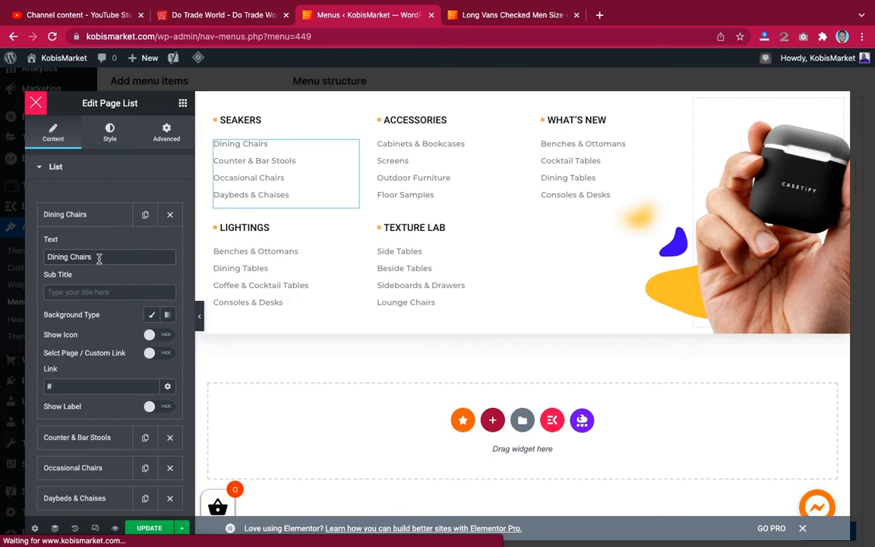
left_click_drag(100, 257, 38, 257)
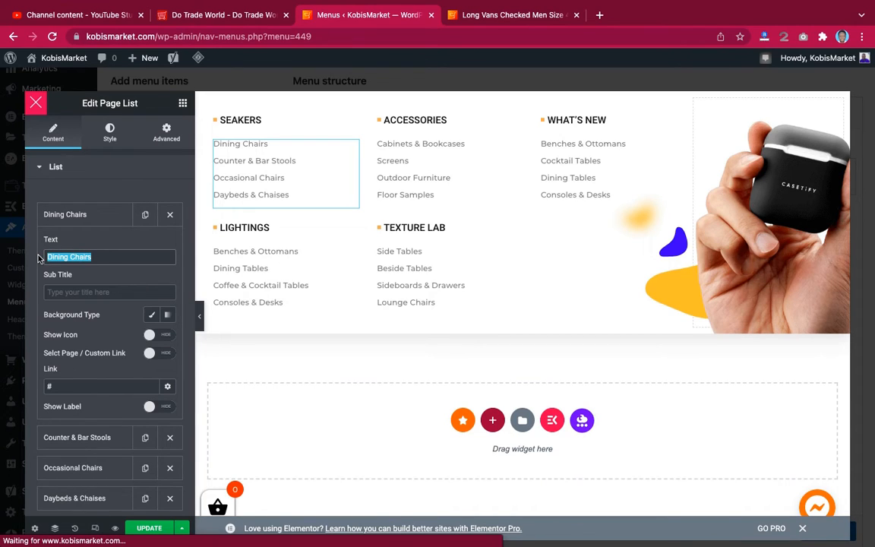
type("Men")
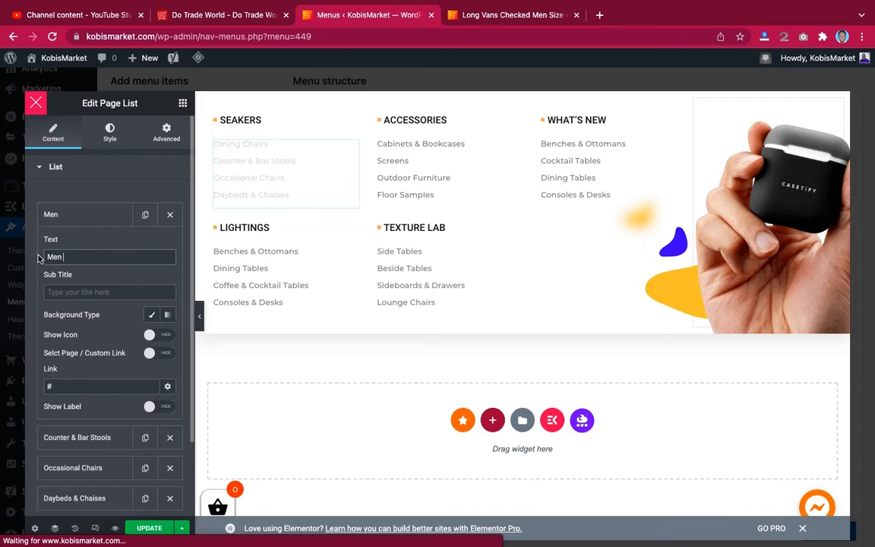
type(" Sneakers")
left_click(83, 215)
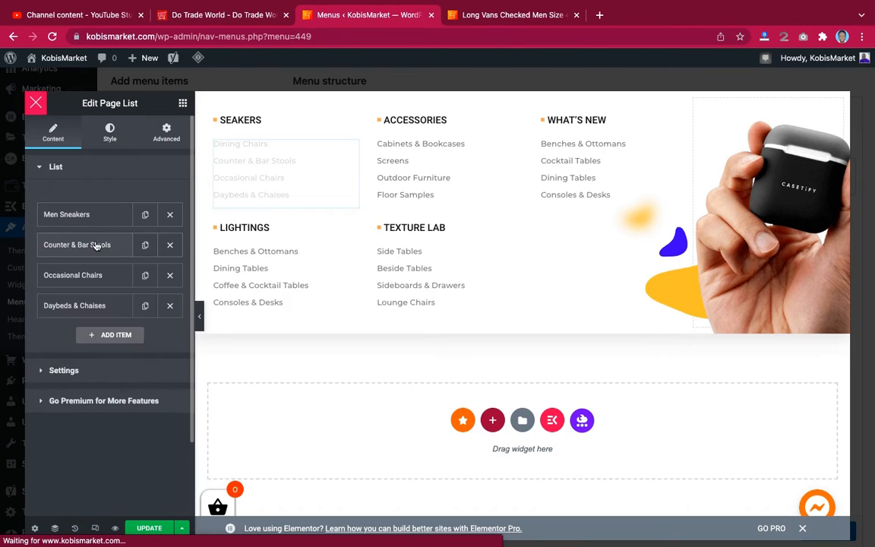
- Rename the Counter & Bar Stools entry in the same page list to "Women Sneakers"
left_click(95, 245)
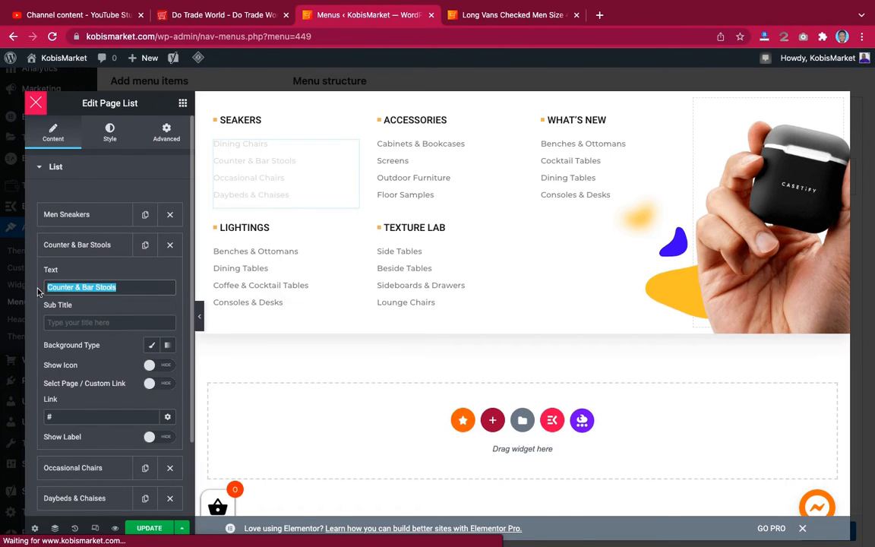
type("Women Sneakers")
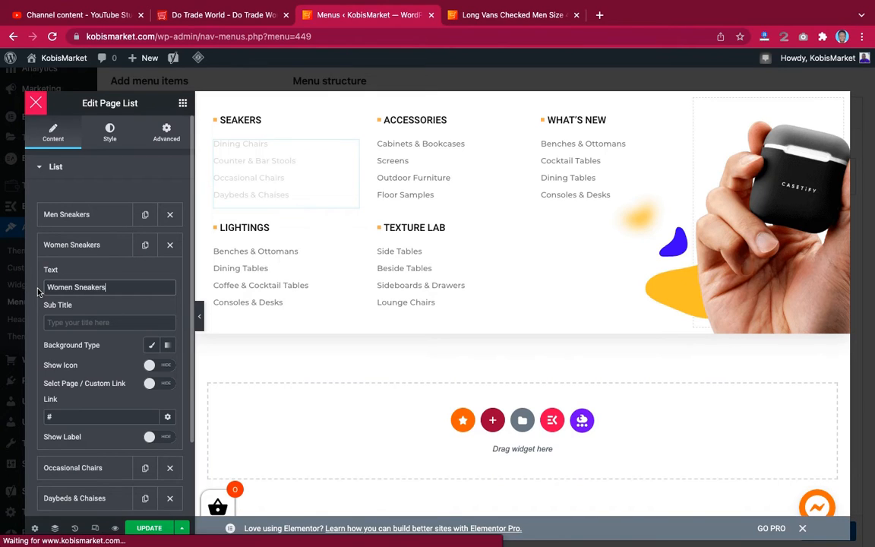
left_click(76, 243)
left_click(78, 245)
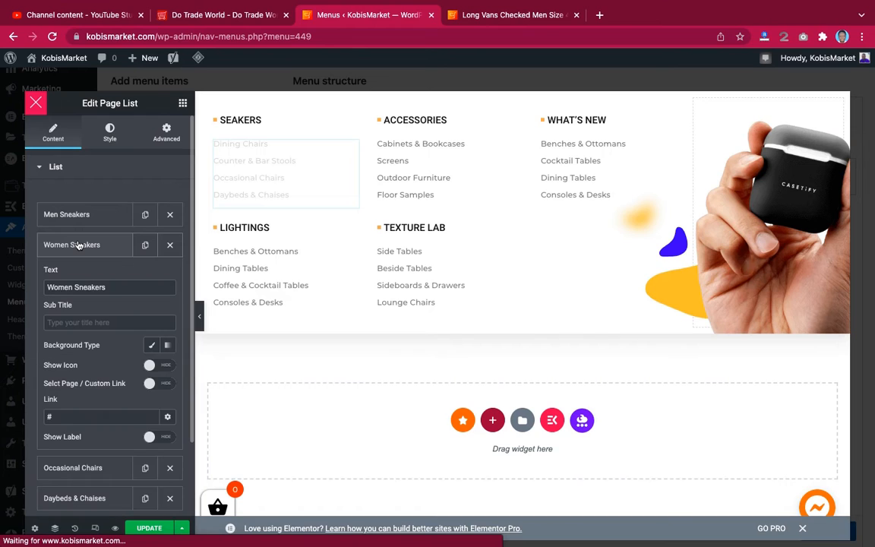
- Search the Women Sneakers entry's link suggestions for "shoe" and look through the suggested targets
scroll(87, 329, "down", 2)
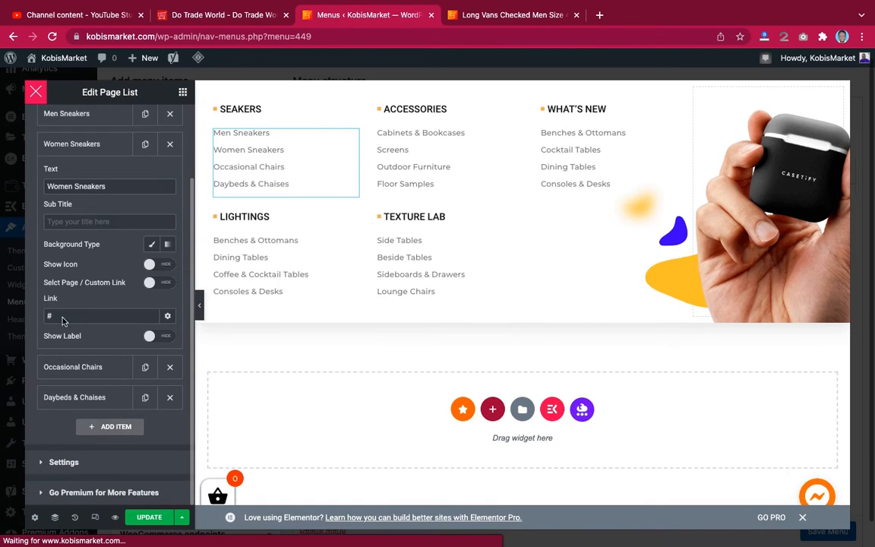
left_click_drag(59, 315, 45, 312)
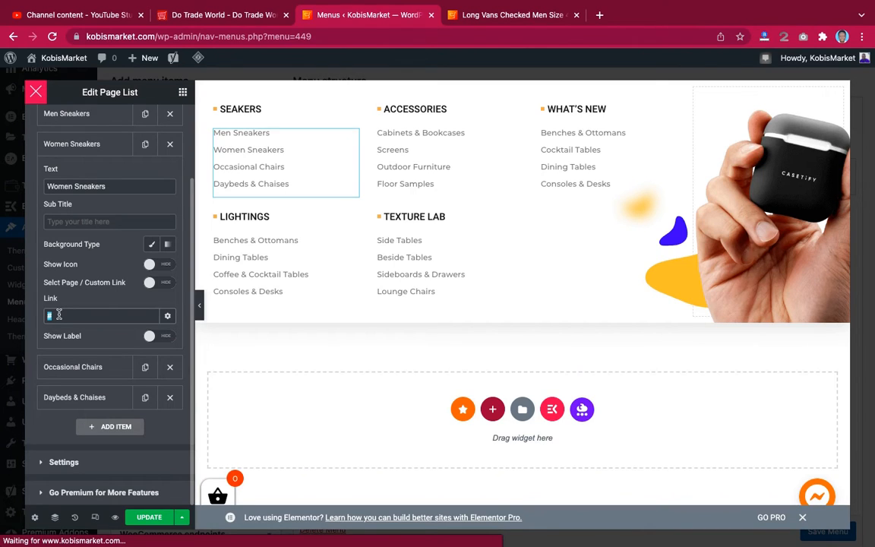
type("shoe")
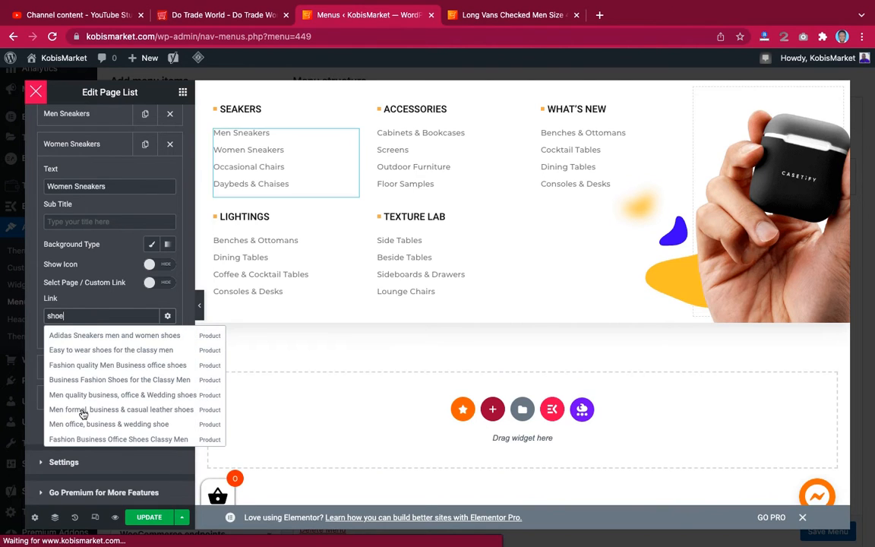
scroll(84, 423, "down", 5)
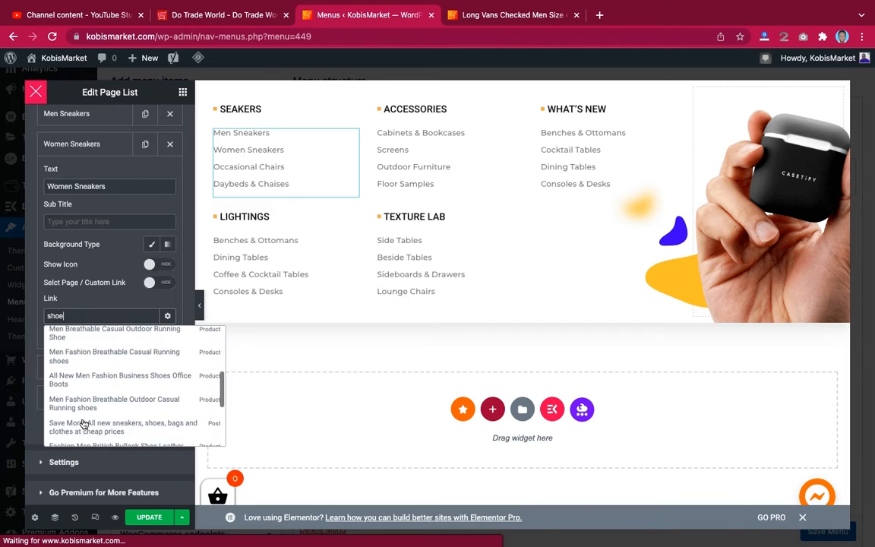
scroll(83, 424, "down", 4)
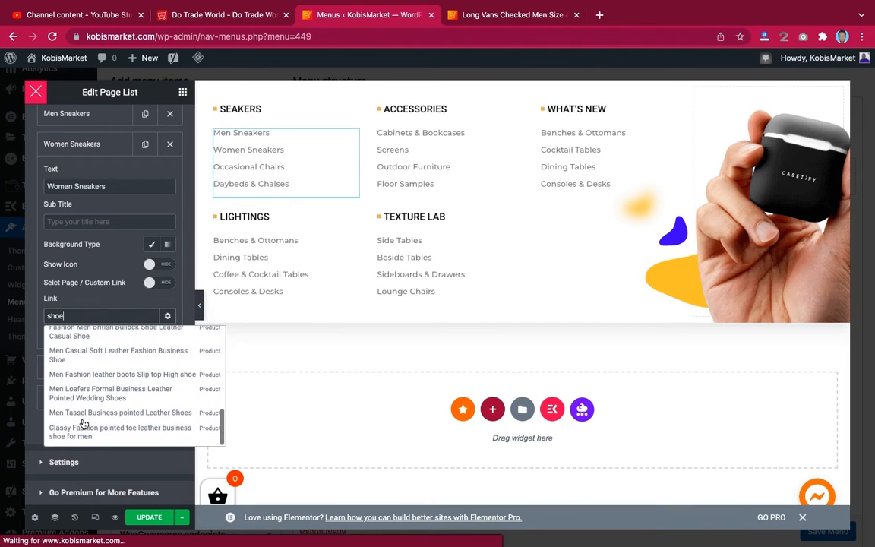
scroll(84, 424, "up", 6)
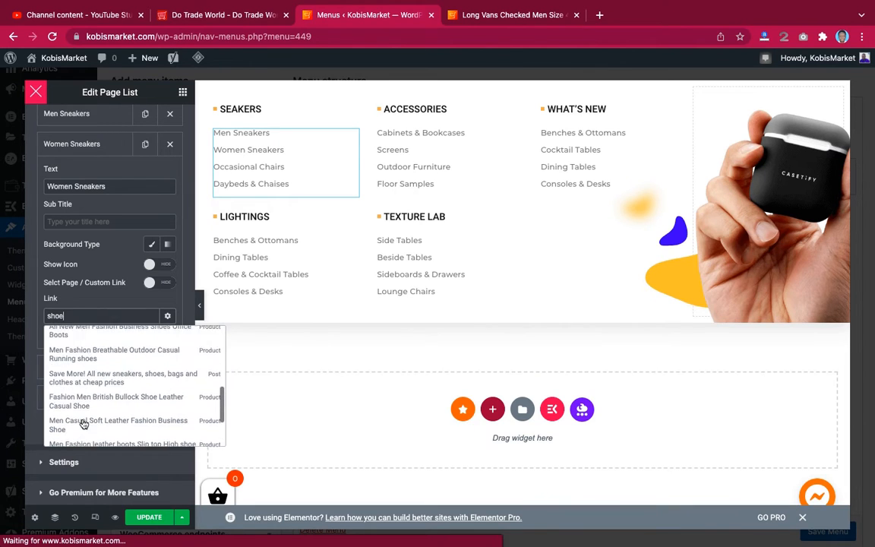
scroll(83, 424, "up", 8)
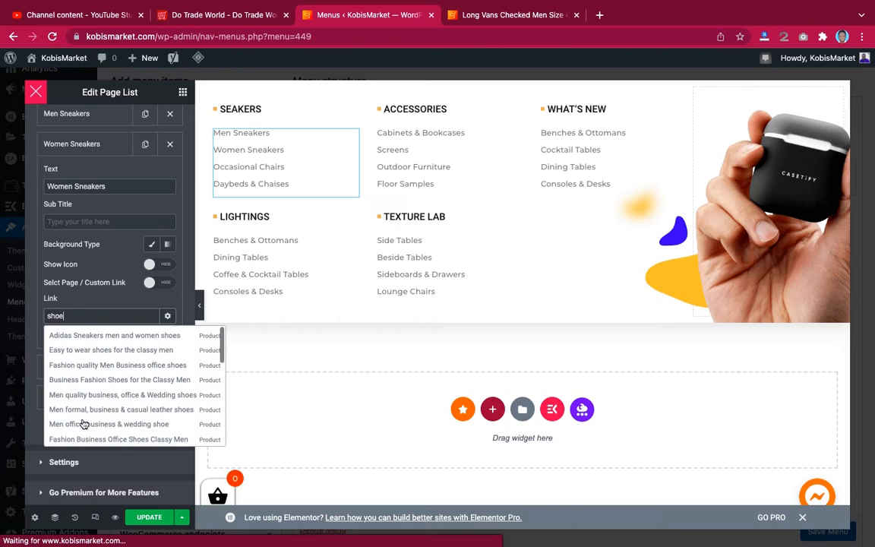
- Search the Women Sneakers entry's link suggestions for "sneakers" instead, then clear the link
key("BackSpace")
key("BackSpace")
key("BackSpace")
key("BackSpace")
type("sneakers")
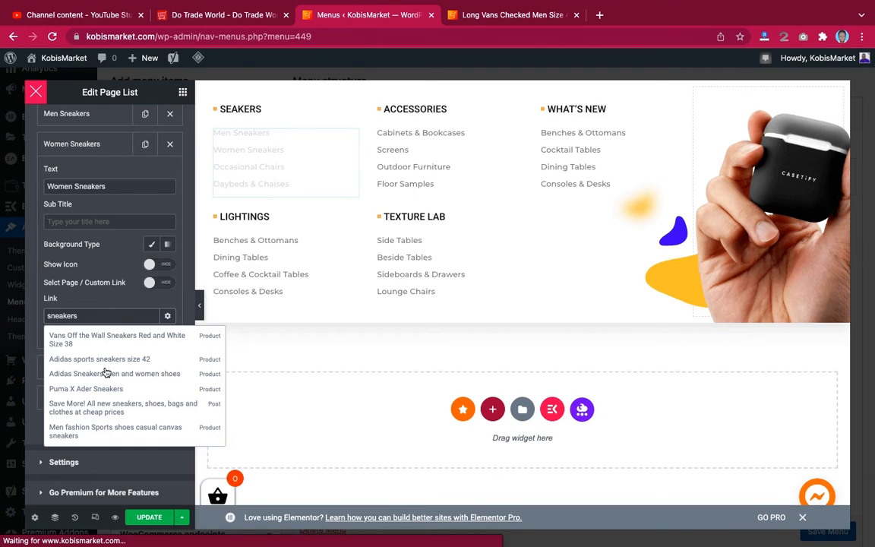
scroll(106, 372, "down", 3)
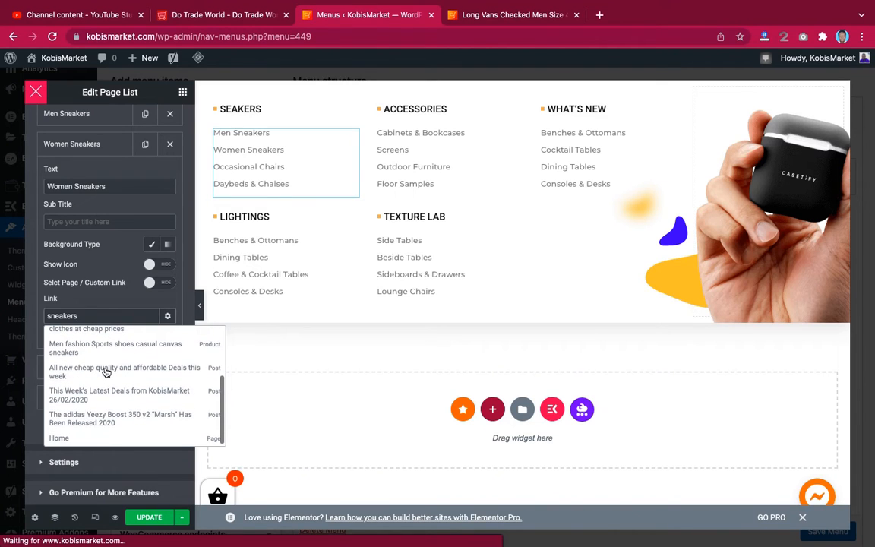
scroll(106, 372, "up", 1)
scroll(106, 372, "down", 1)
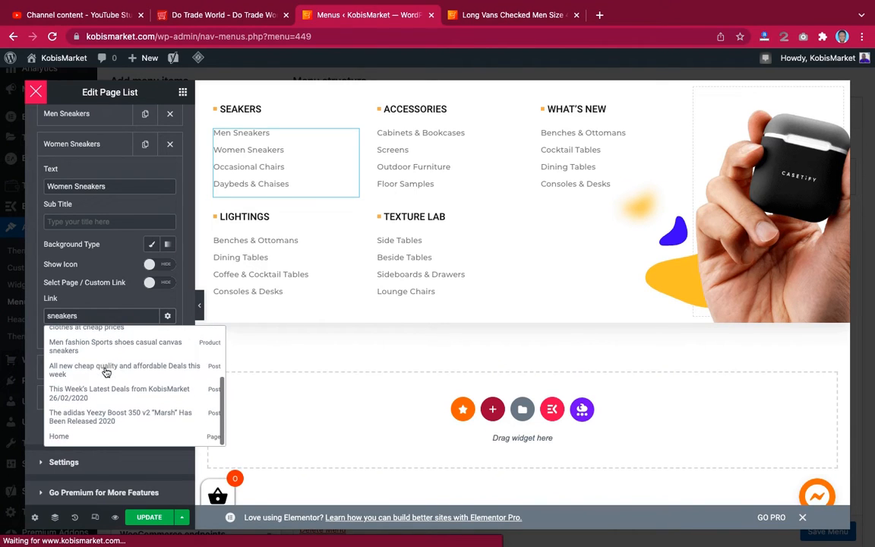
scroll(106, 372, "up", 4)
left_click_drag(97, 315, 34, 315)
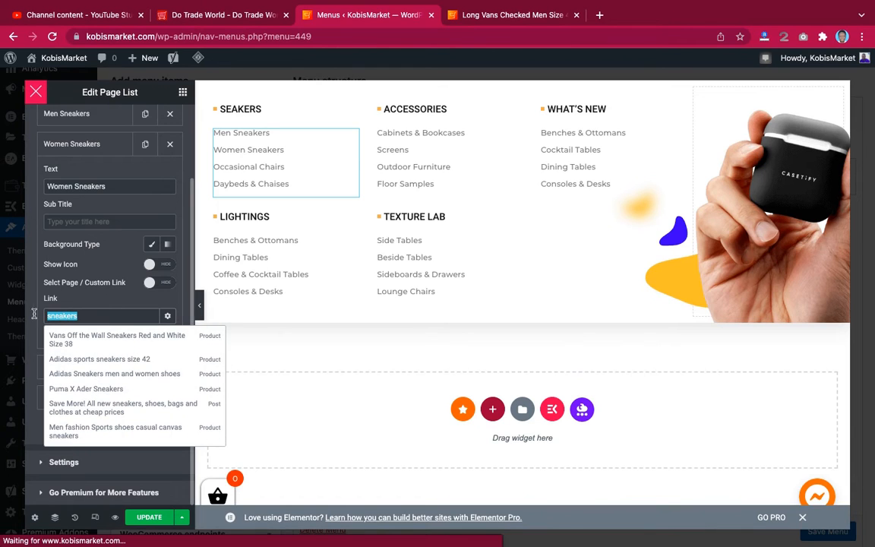
key("BackSpace")
- Copy the Shoes category link from the store's product page tab and set it as the Women Sneakers entry's link
mouse_move(513, 13)
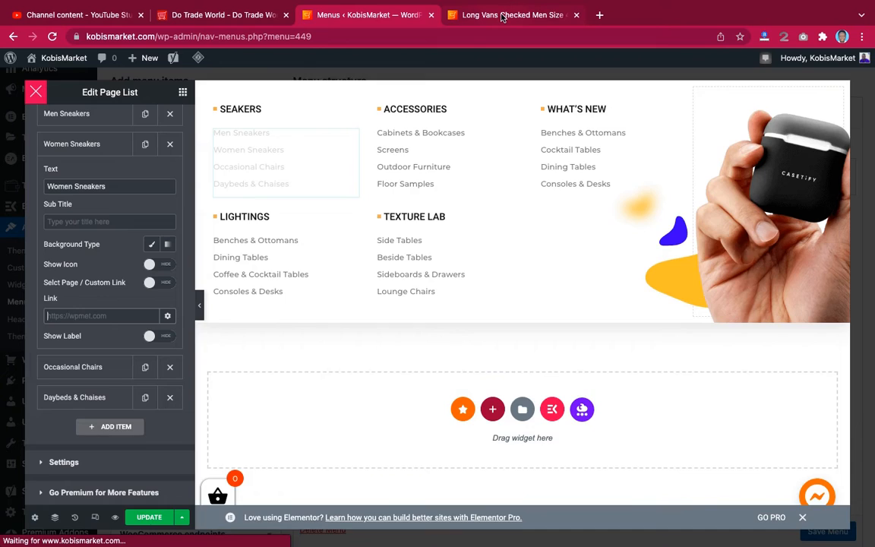
left_click(501, 16)
mouse_move(523, 114)
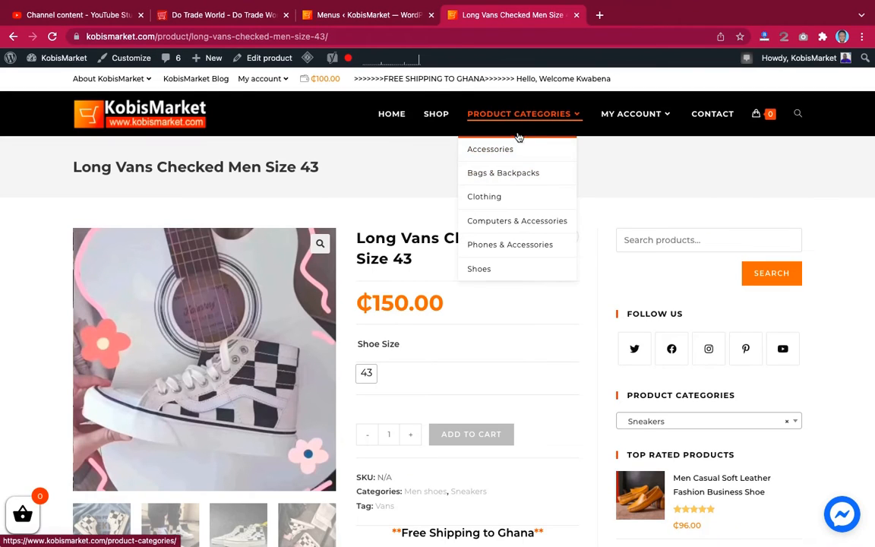
right_click(486, 271)
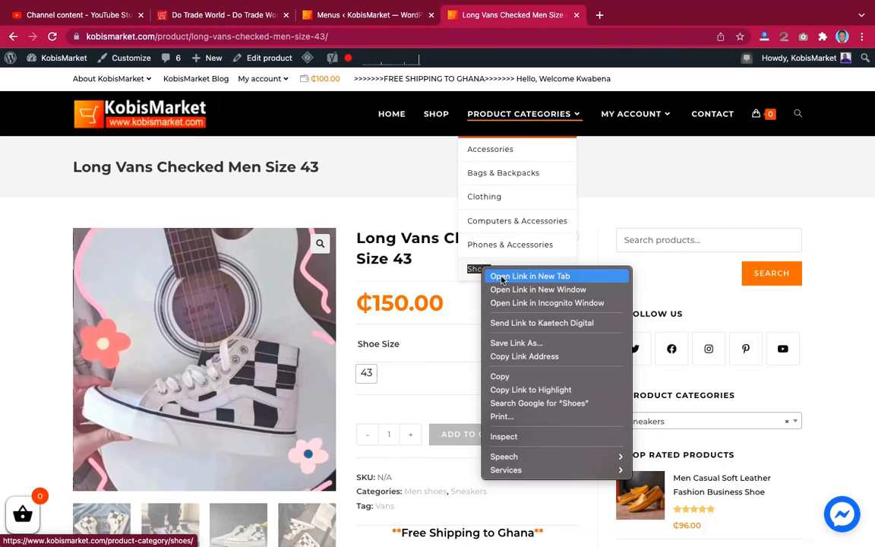
left_click(513, 357)
left_click(345, 16)
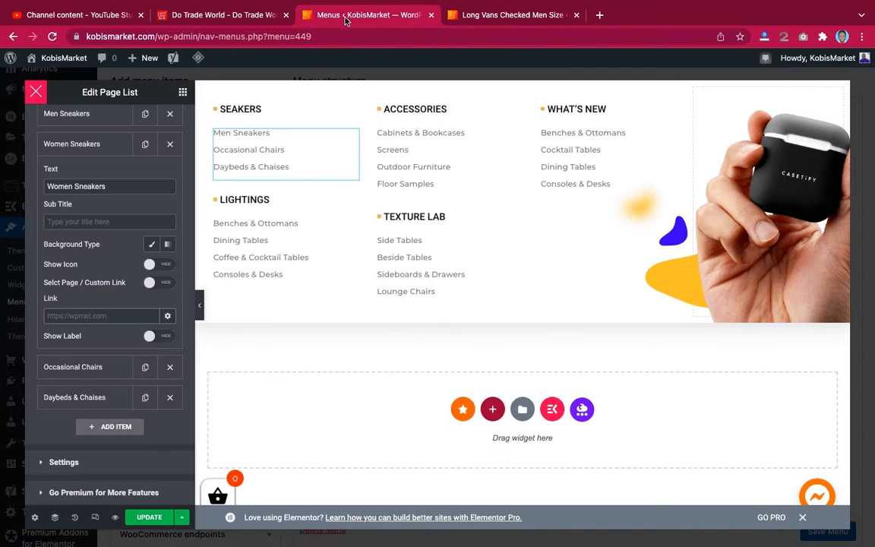
key("ctrl+v")
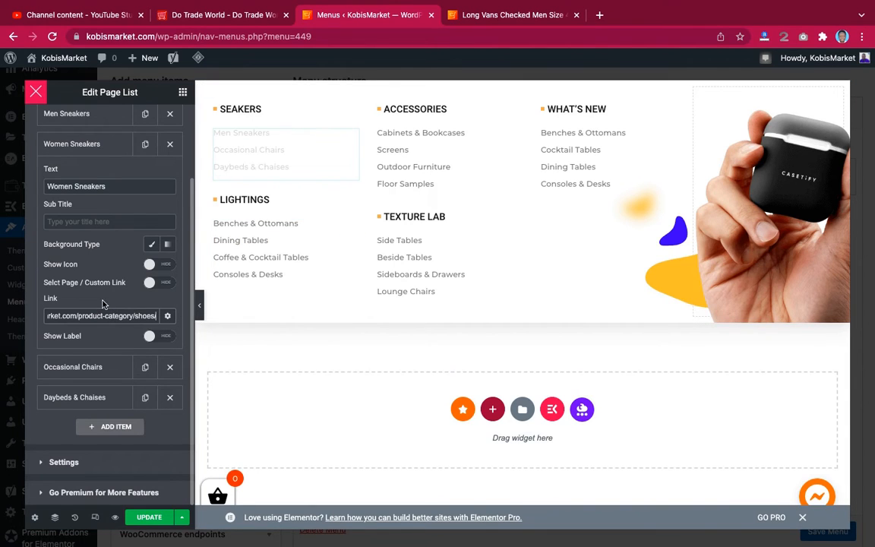
- Set the Men Sneakers entry's link to the same copied Shoes product category address
left_click(90, 115)
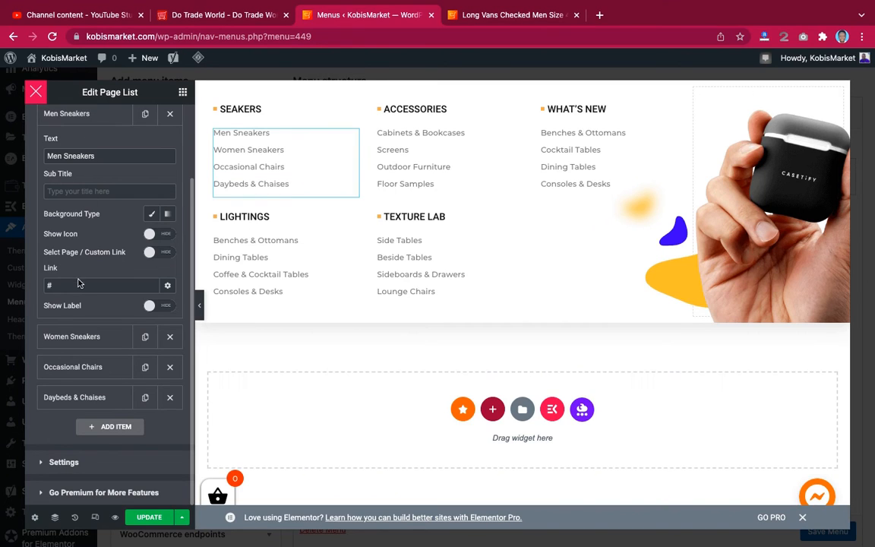
left_click_drag(75, 285, 40, 284)
key("super+v")
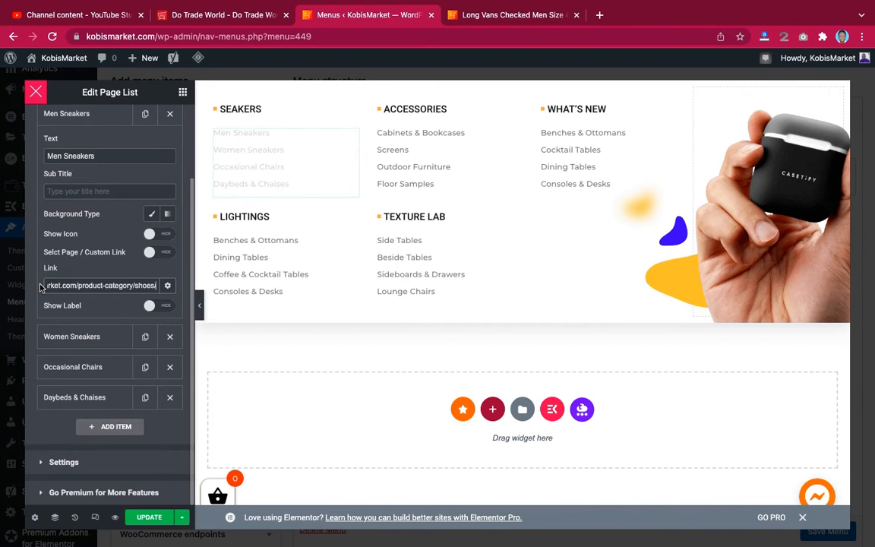
left_click(92, 114)
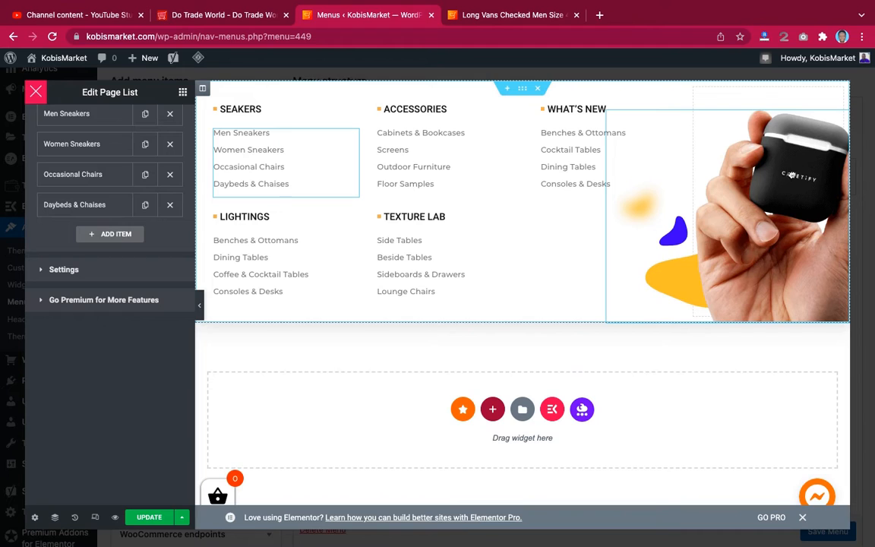
- Replace the hand image in the megamenu with the "Puma X Ader Sneakers" picture from the media library
left_click(790, 195)
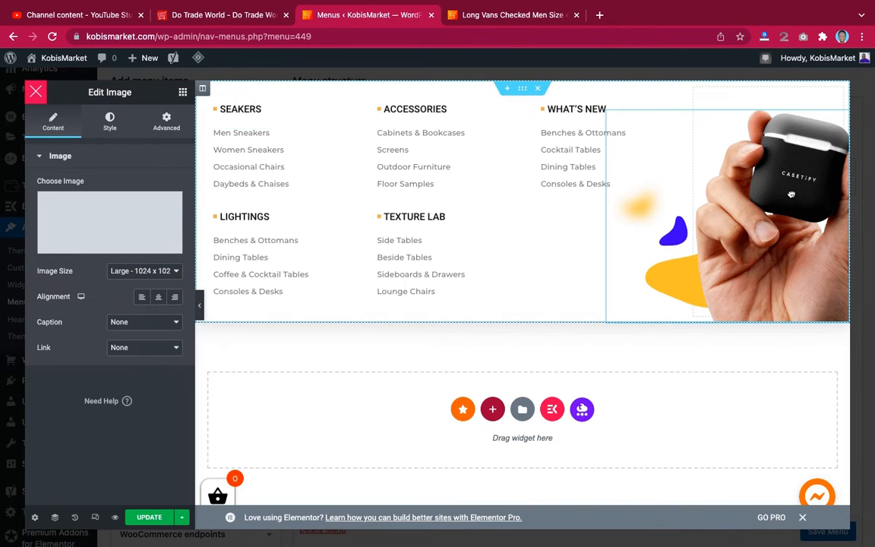
left_click(114, 205)
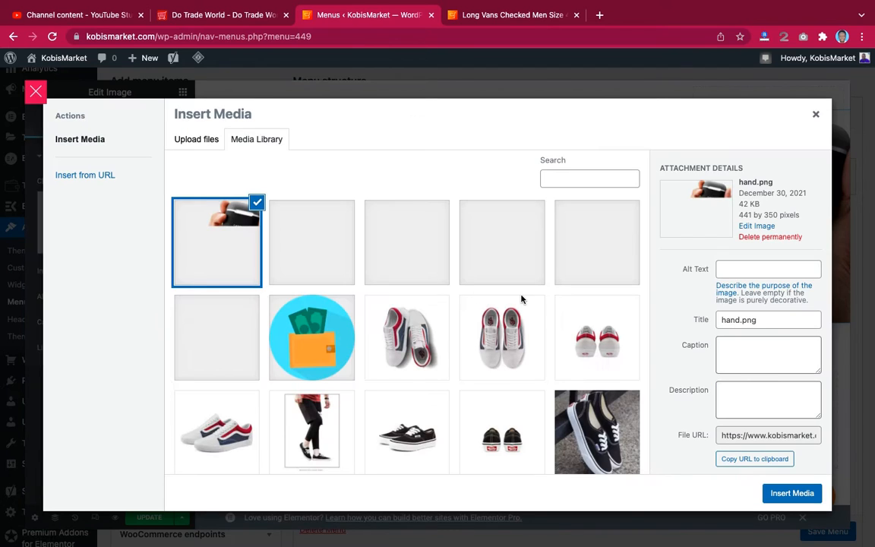
scroll(521, 299, "down", 5)
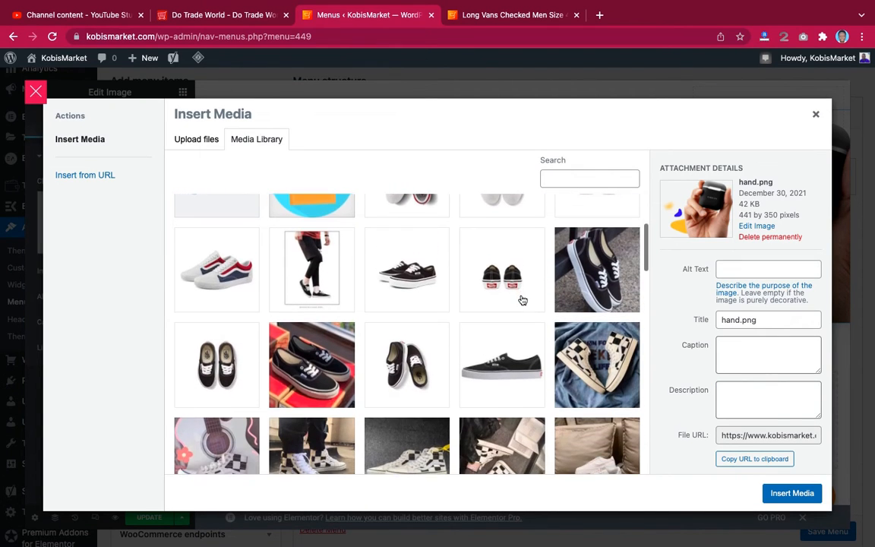
scroll(521, 299, "down", 10)
left_click(207, 325)
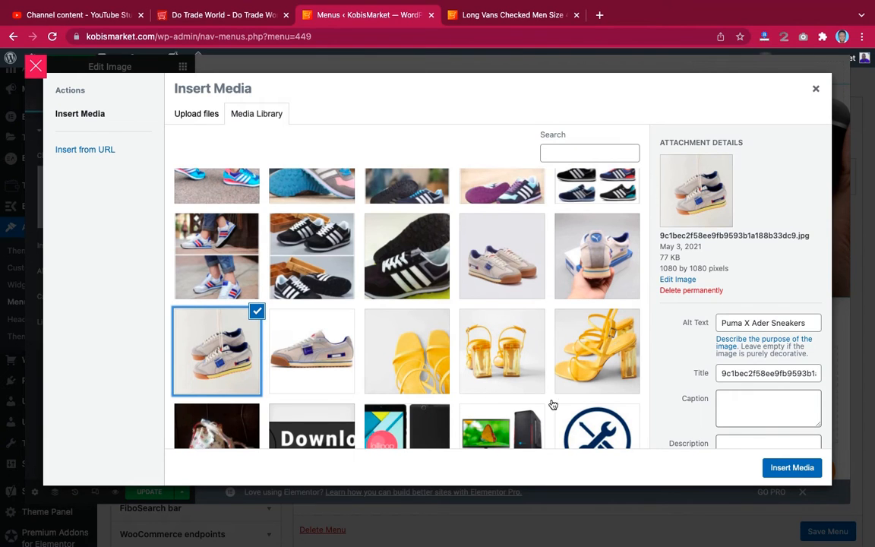
left_click(788, 469)
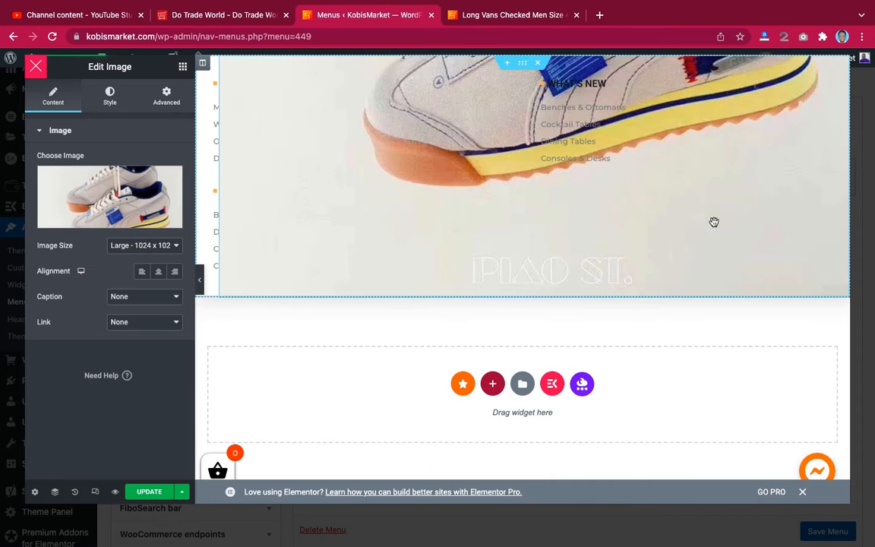
- Resize the sneaker image to 46% width and 39% max width, and align it right
scroll(666, 217, "up", 3)
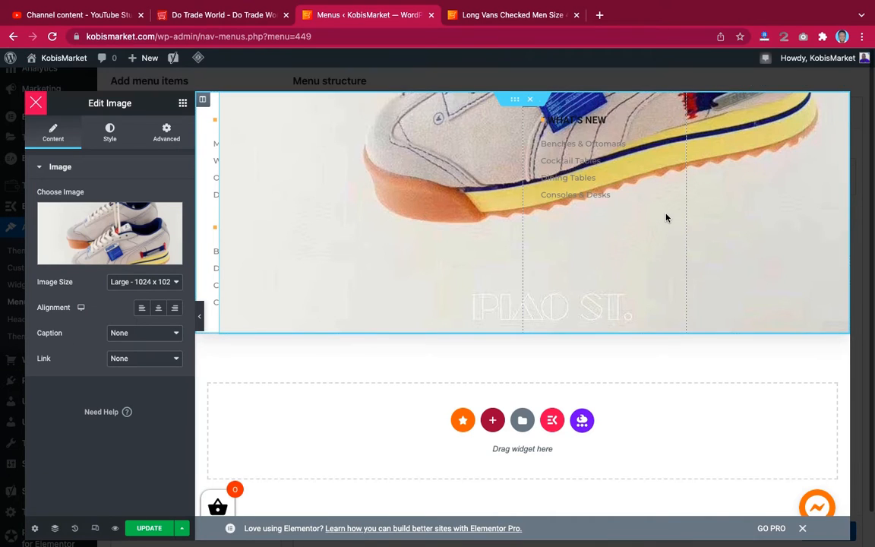
scroll(666, 217, "up", 3)
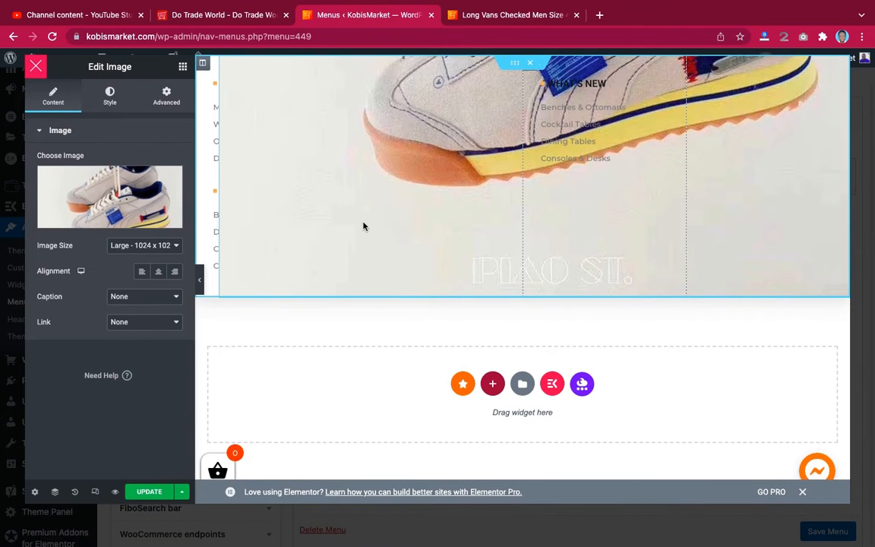
left_click(111, 95)
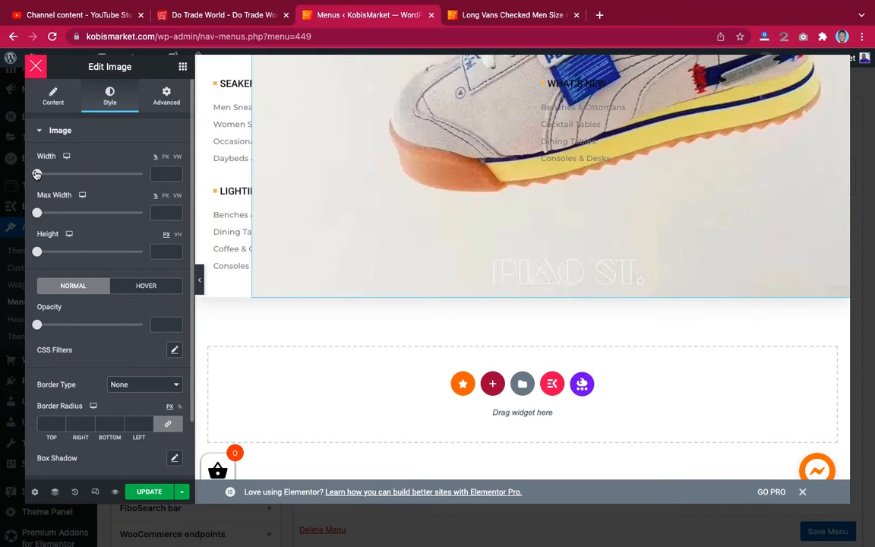
left_click_drag(36, 174, 53, 175)
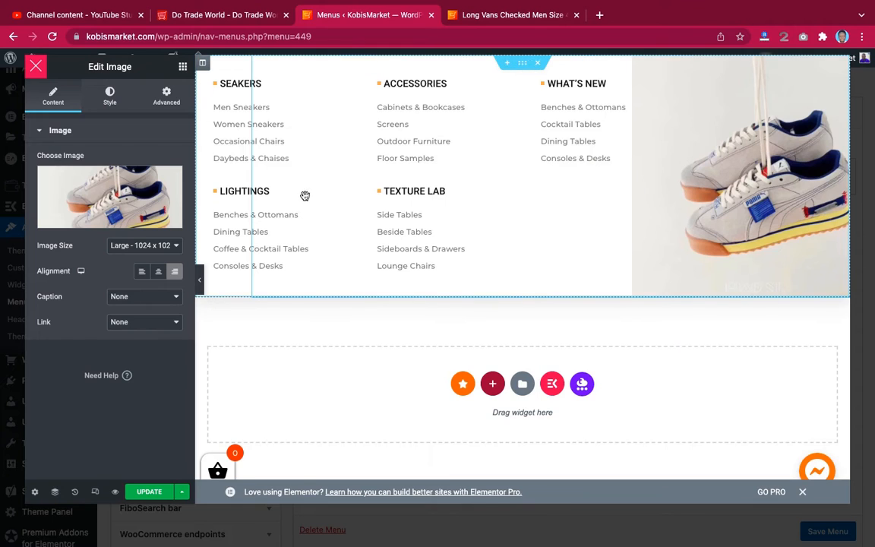
left_click(109, 103)
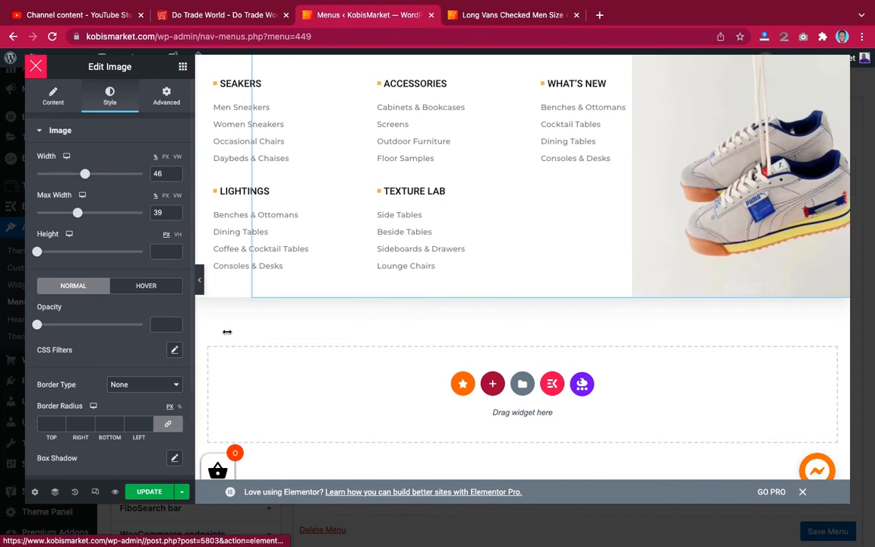
- Update the megamenu content, close its editor, and save and close the Shop item's megamenu settings
left_click(150, 492)
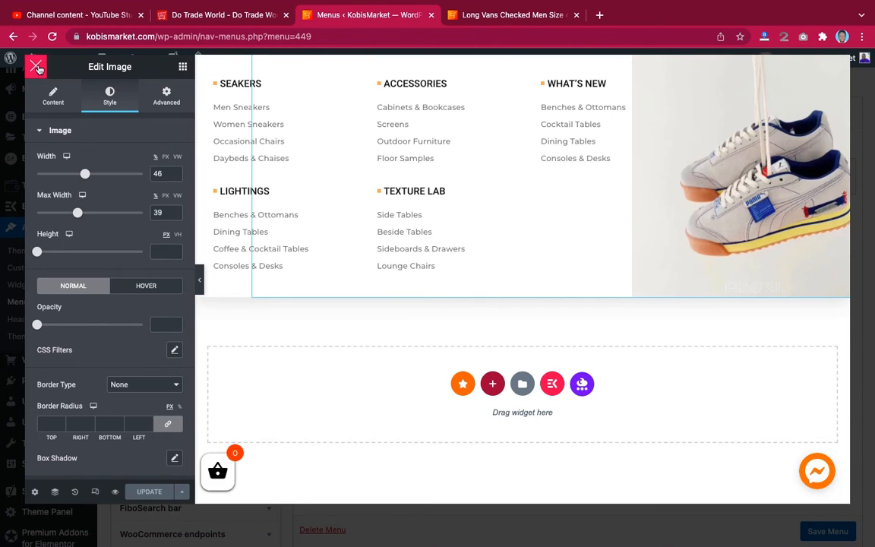
left_click(37, 67)
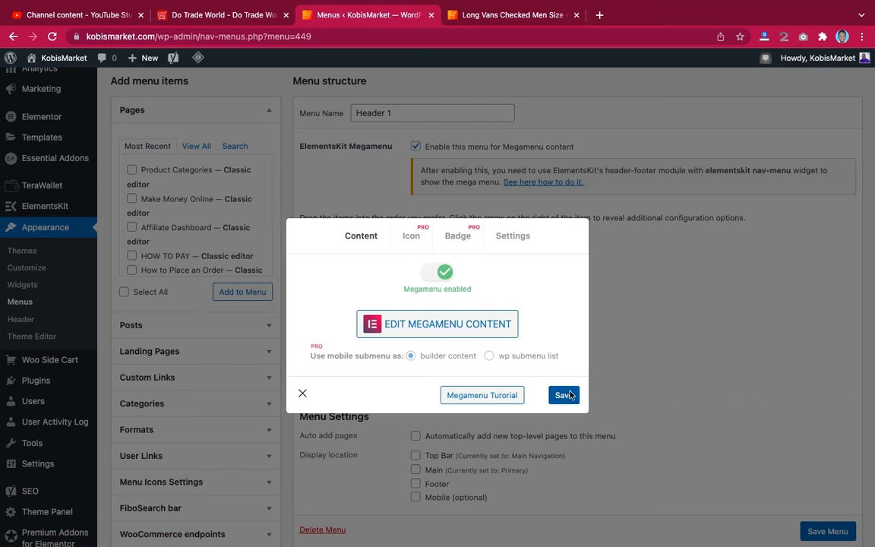
left_click(562, 395)
left_click(302, 394)
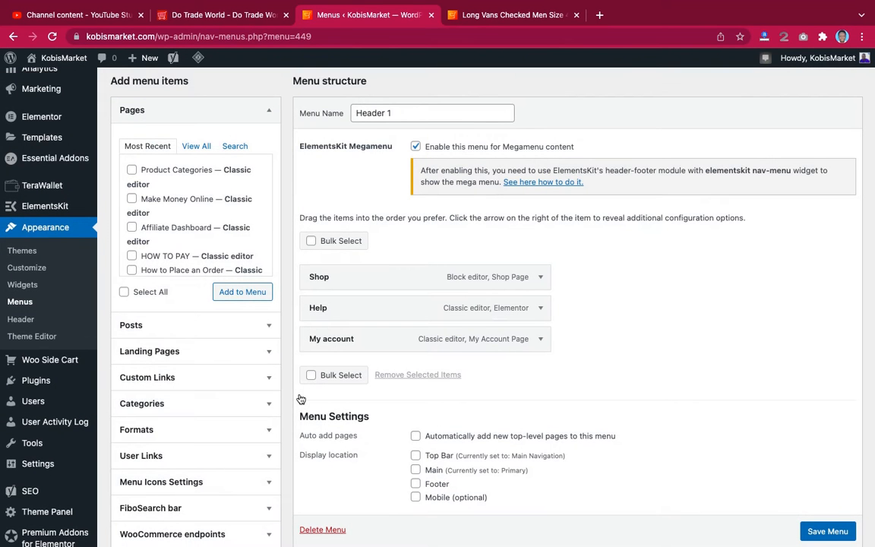
- Add the Login user link to the Header 1 menu
mouse_move(364, 283)
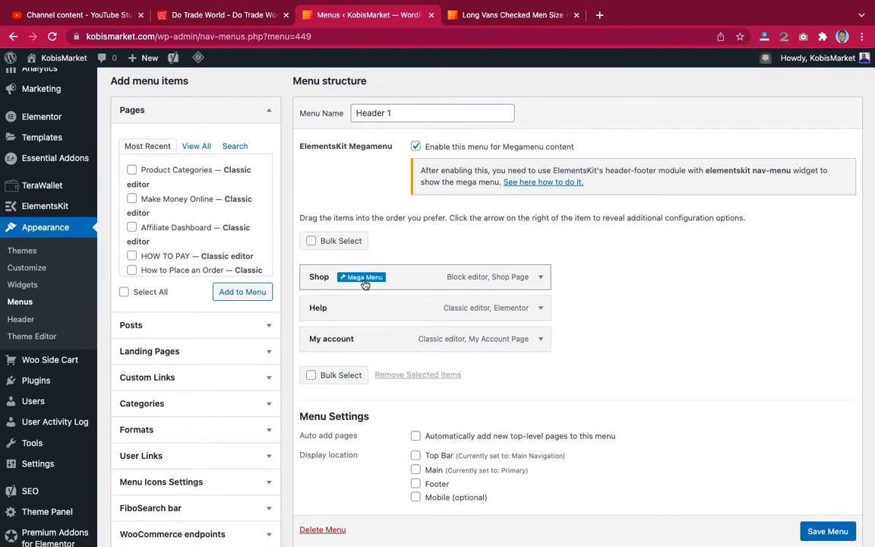
scroll(234, 326, "down", 2)
left_click(220, 336)
left_click(125, 190)
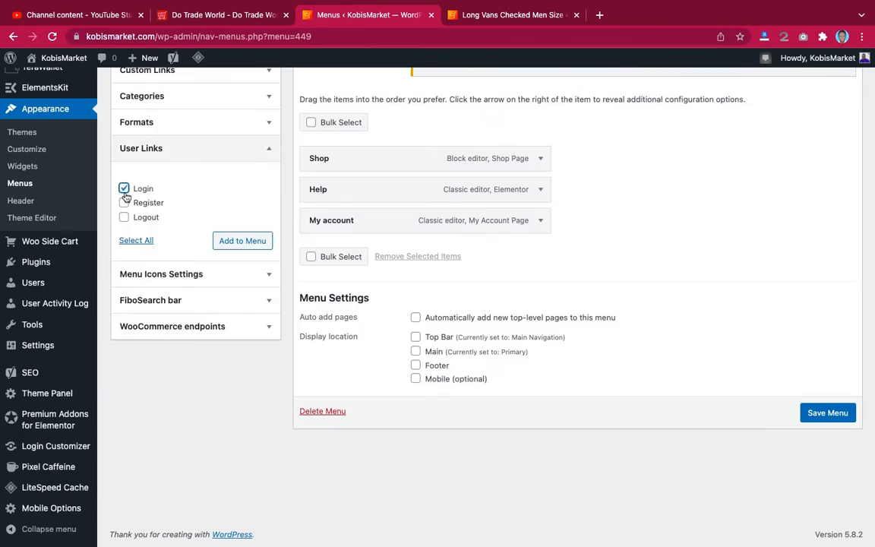
left_click(239, 423)
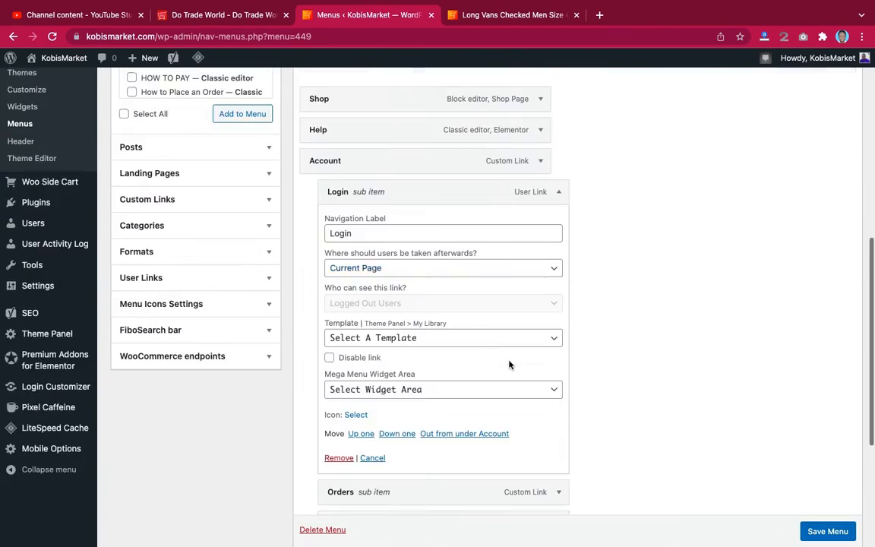
- Relabel the Account item in the Header 2 menu as "Hello, Welcome {first_name}" and save the menu
scroll(508, 365, "down", 1)
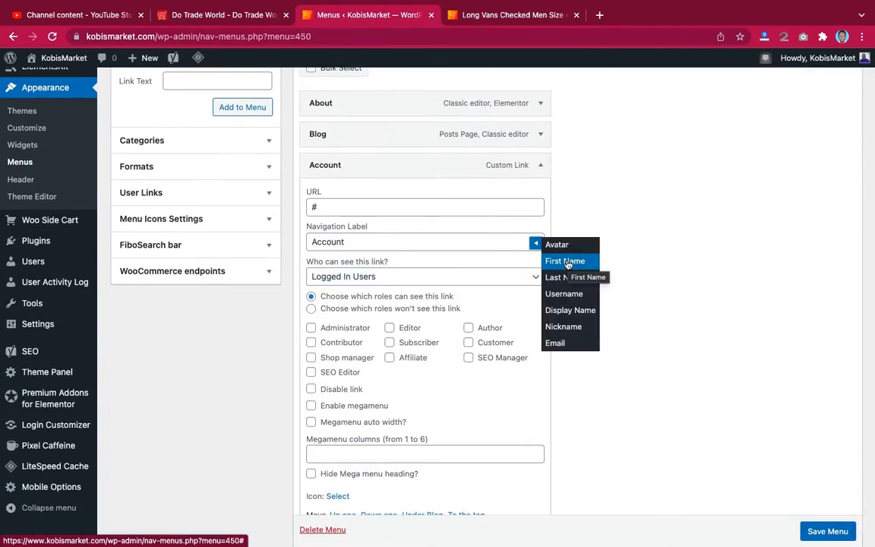
left_click(566, 261)
double_click(327, 242)
type("Hello, Welcome {first_name")
key("Return")
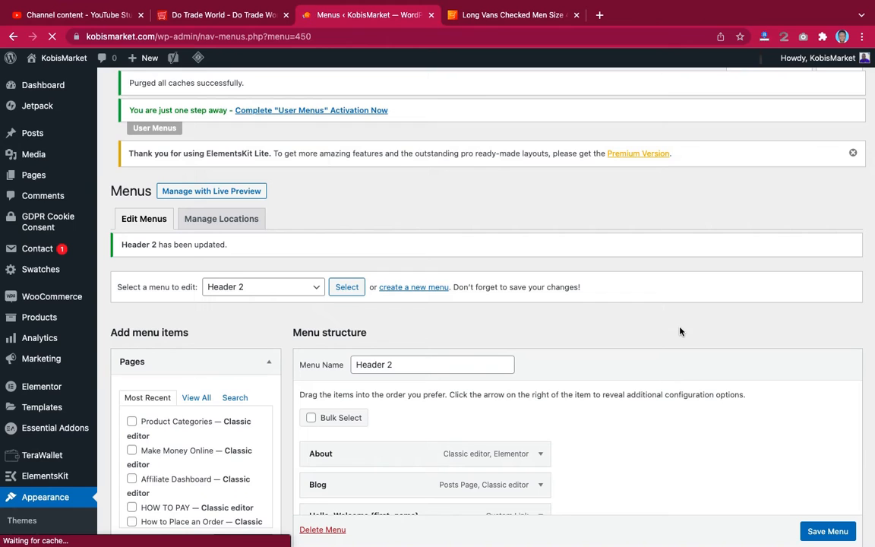
- Leave the Header 2 menu and go to the ElementsKit Header Footer section
scroll(680, 331, "down", 5)
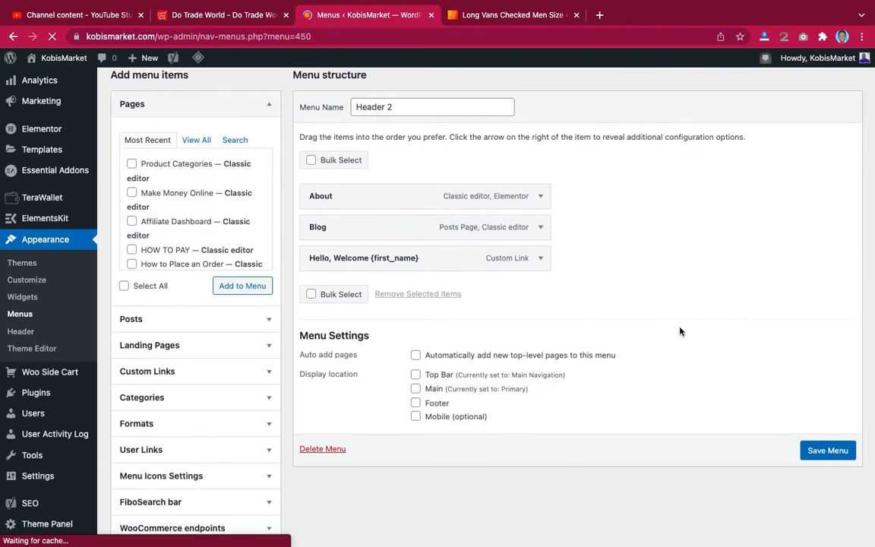
scroll(680, 331, "down", 2)
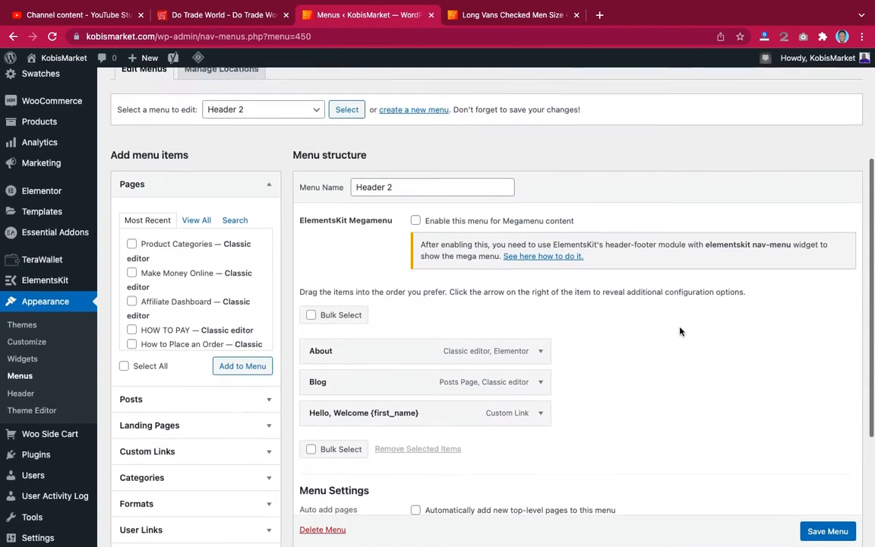
scroll(680, 331, "down", 5)
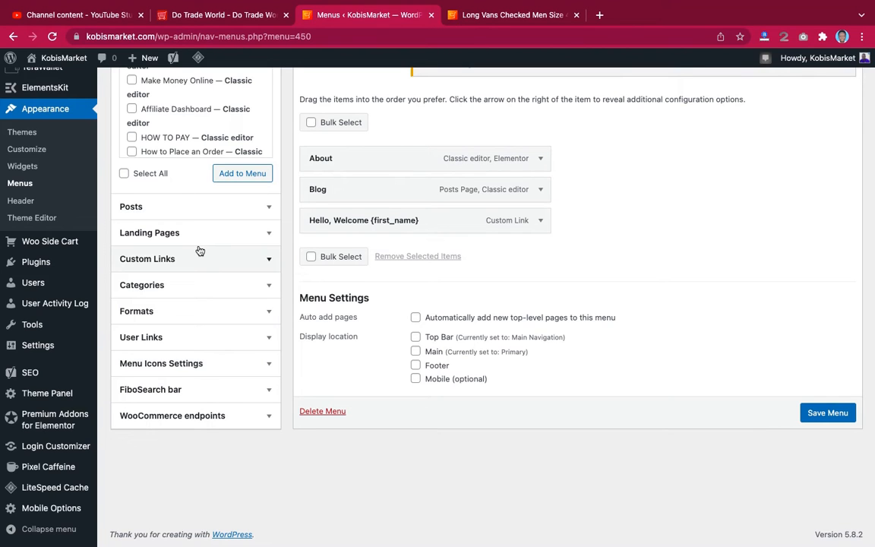
scroll(45, 342, "up", 4)
mouse_move(38, 220)
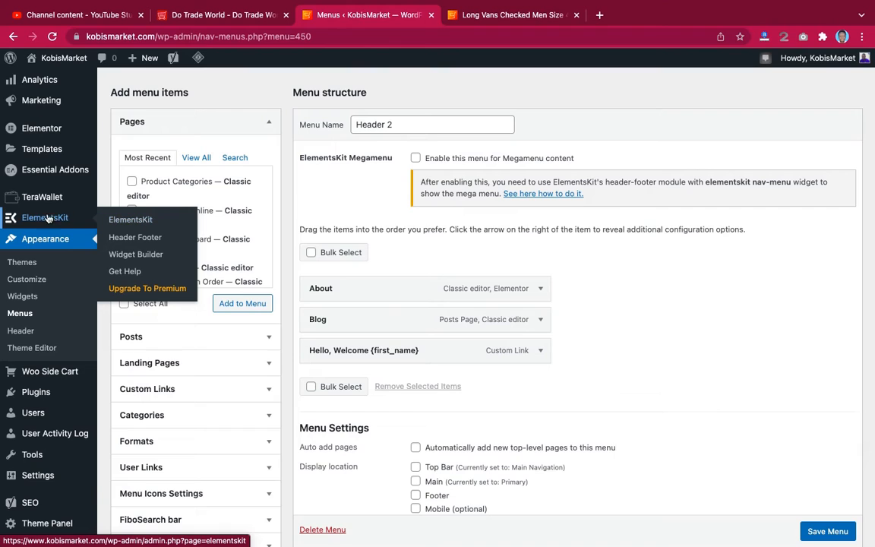
left_click(128, 240)
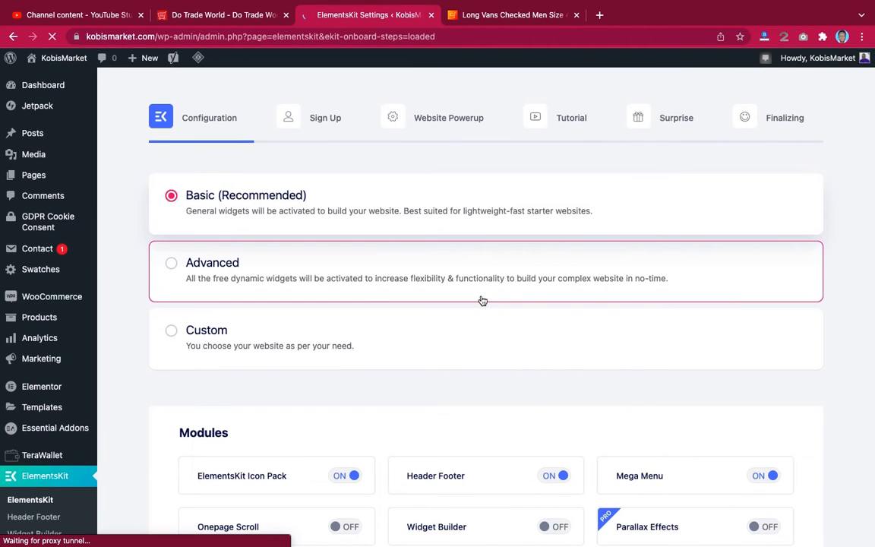
- Examine the modules and widgets included in the Basic configuration of the ElementsKit setup wizard
scroll(482, 300, "down", 4)
scroll(482, 299, "down", 3)
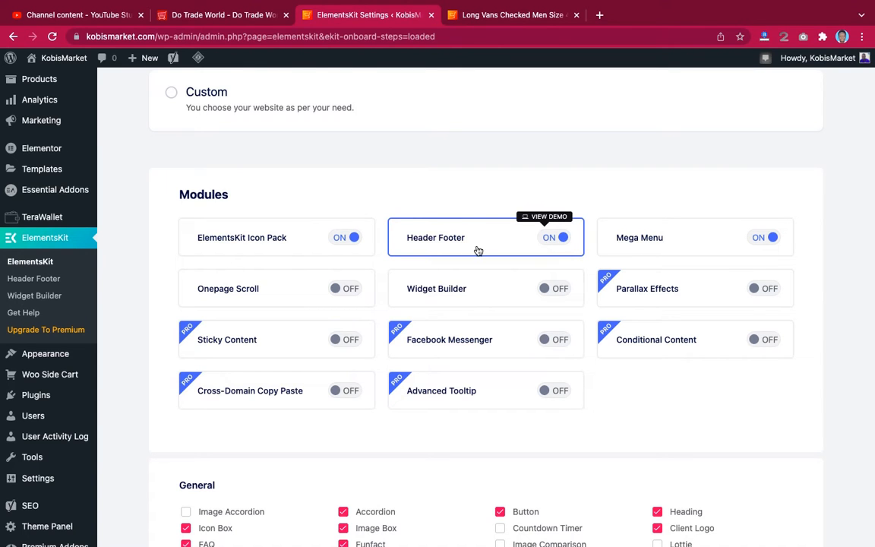
scroll(462, 247, "down", 3)
scroll(463, 245, "up", 2)
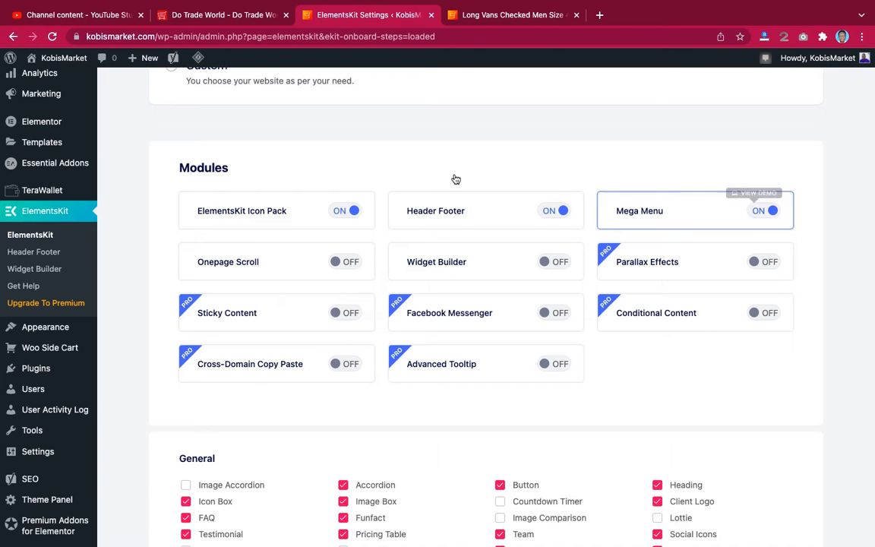
scroll(438, 176, "up", 1)
scroll(439, 177, "up", 5)
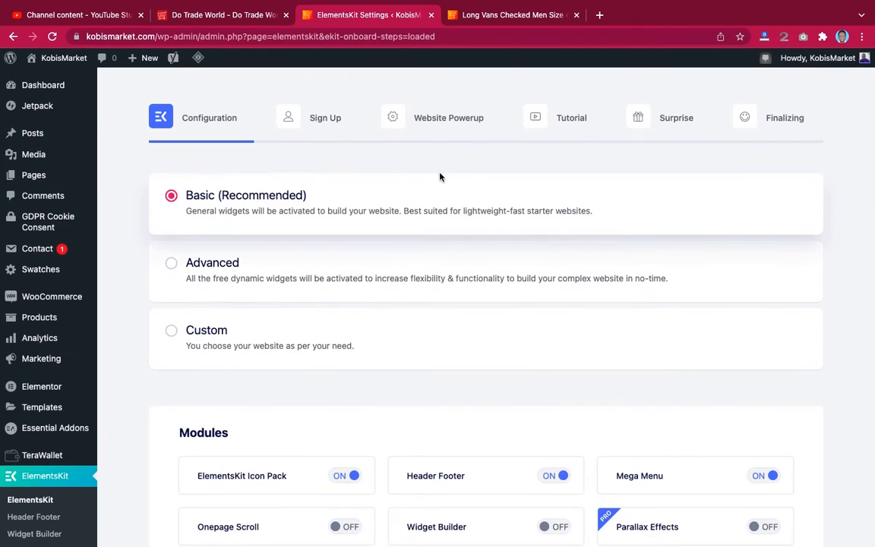
scroll(441, 178, "down", 1)
scroll(441, 178, "down", 15)
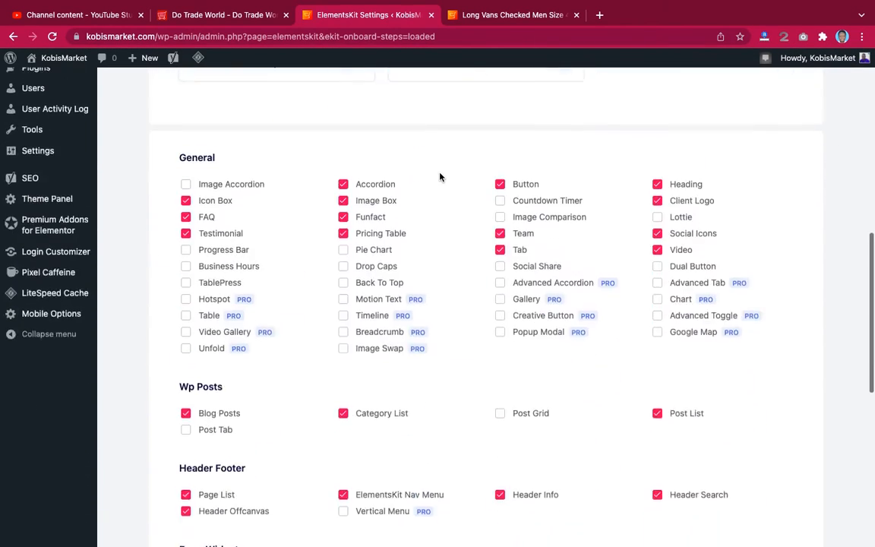
scroll(439, 177, "down", 2)
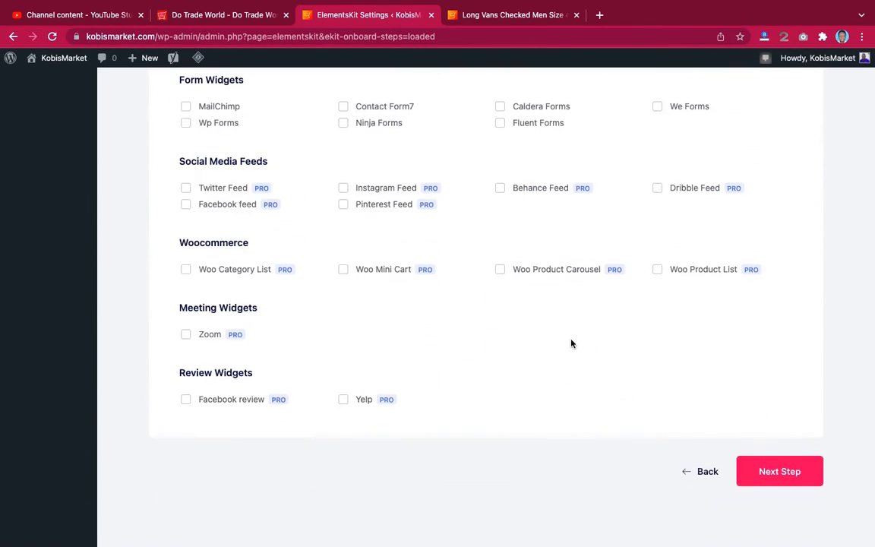
scroll(677, 362, "up", 3)
scroll(677, 362, "down", 3)
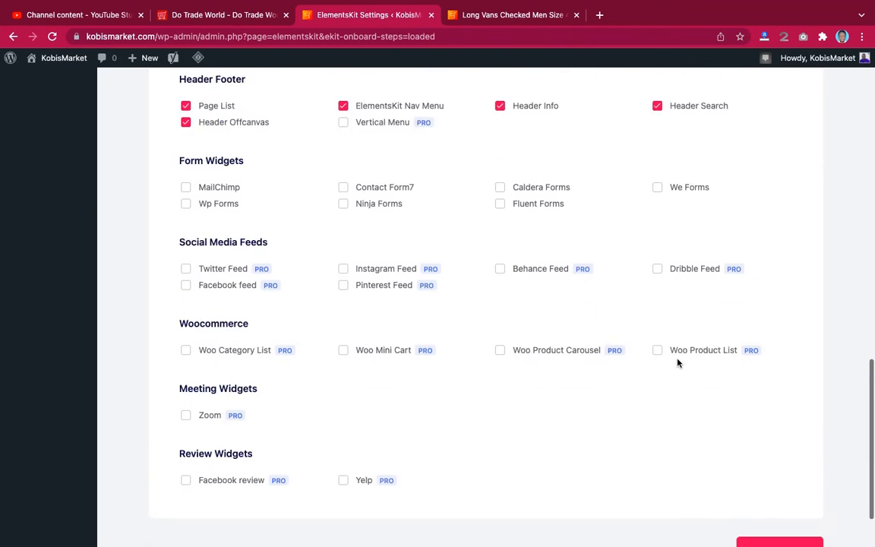
scroll(711, 429, "up", 2)
scroll(711, 429, "up", 5)
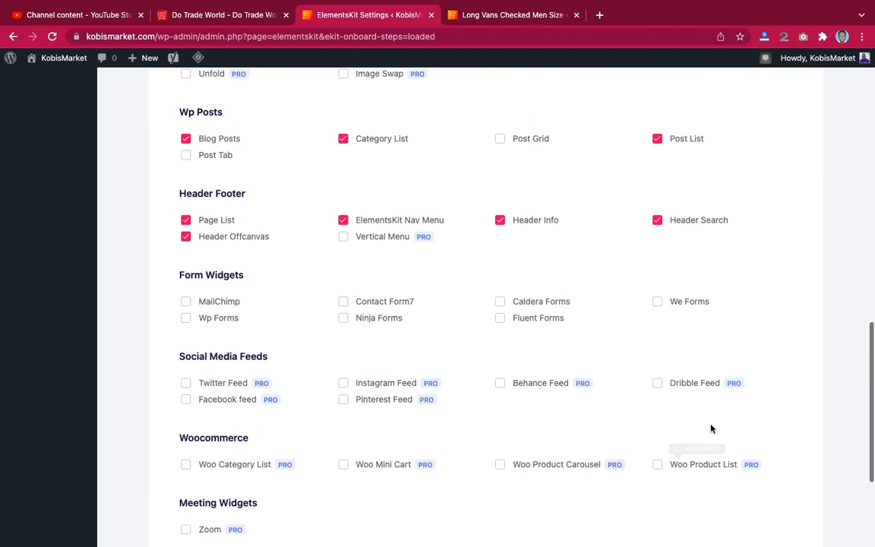
scroll(711, 428, "up", 2)
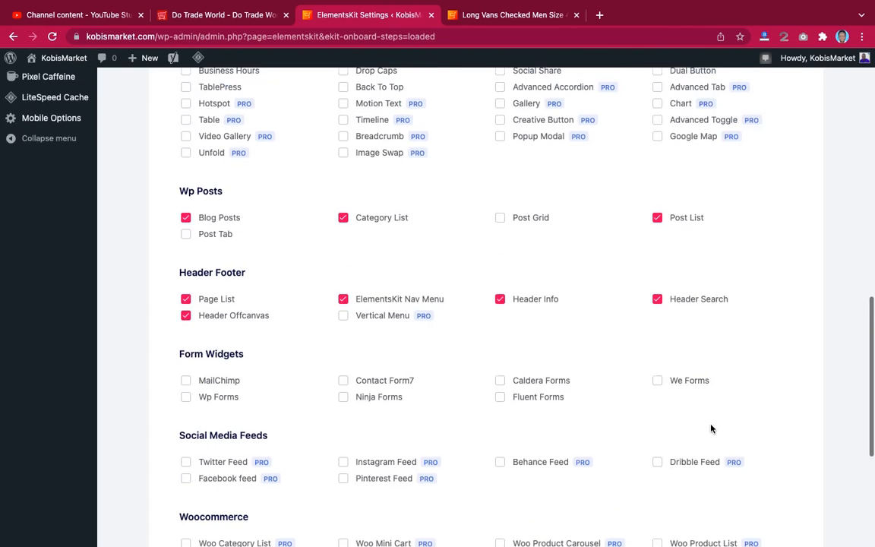
- Accept the Basic configuration in the ElementsKit setup wizard and skip the email sign-up
scroll(710, 429, "down", 7)
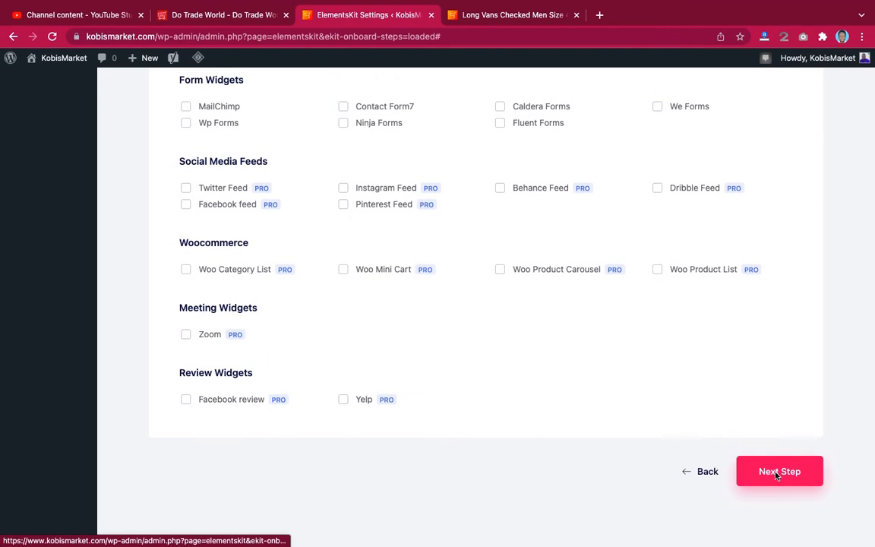
left_click(777, 472)
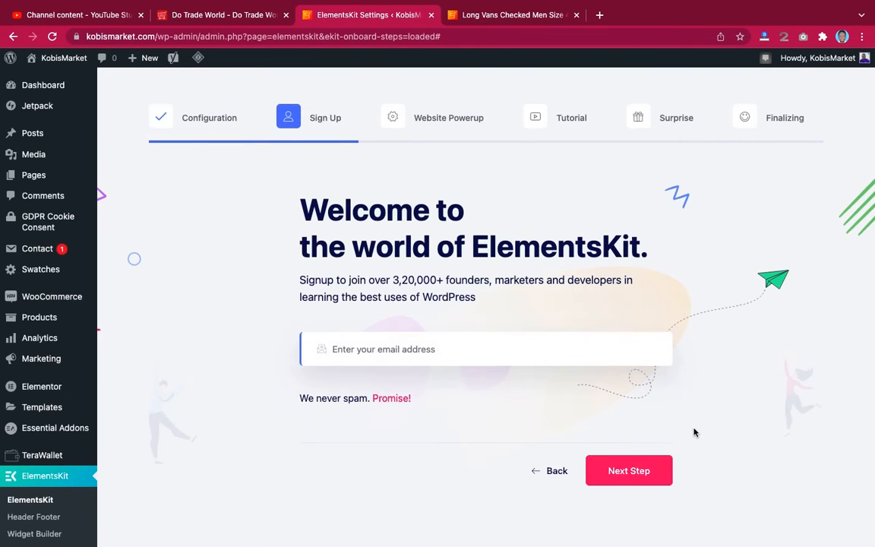
scroll(694, 432, "down", 1)
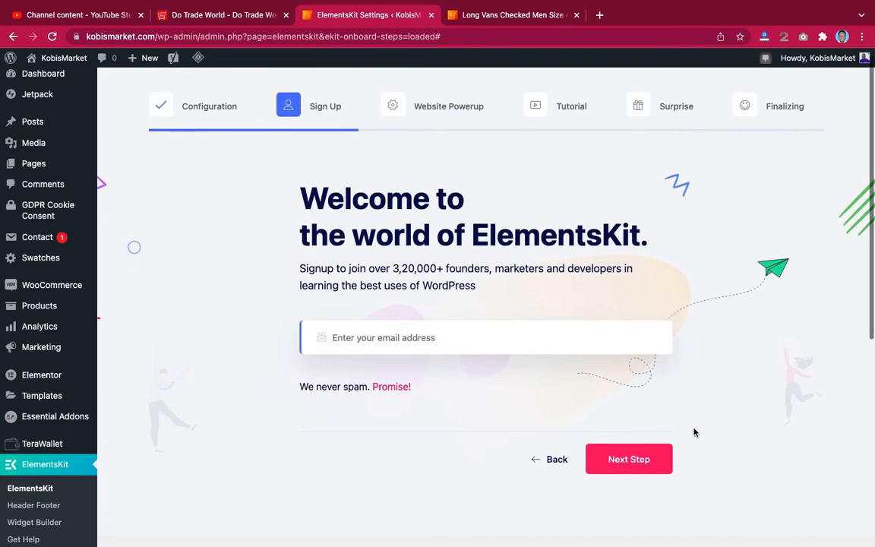
left_click(628, 460)
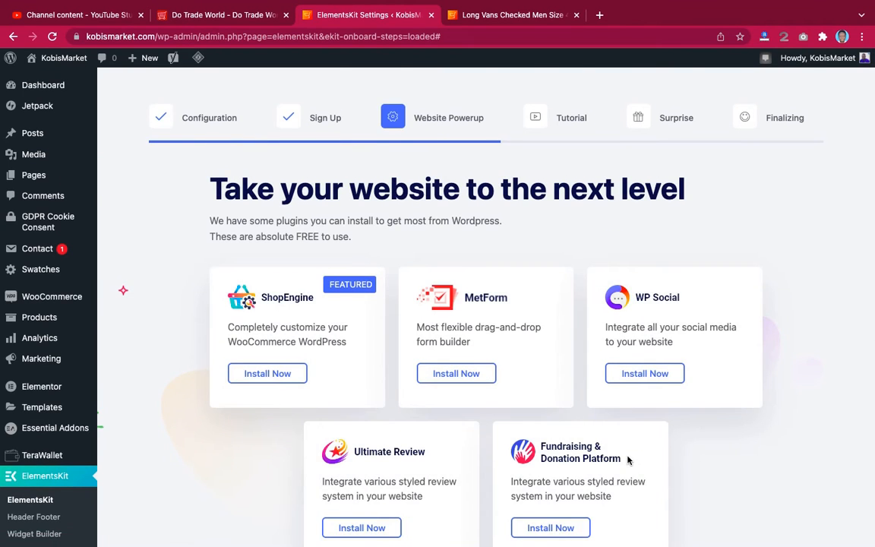
- Skip the suggested plugin installations and the tutorial page of the ElementsKit setup wizard
scroll(626, 460, "down", 10)
scroll(628, 417, "up", 3)
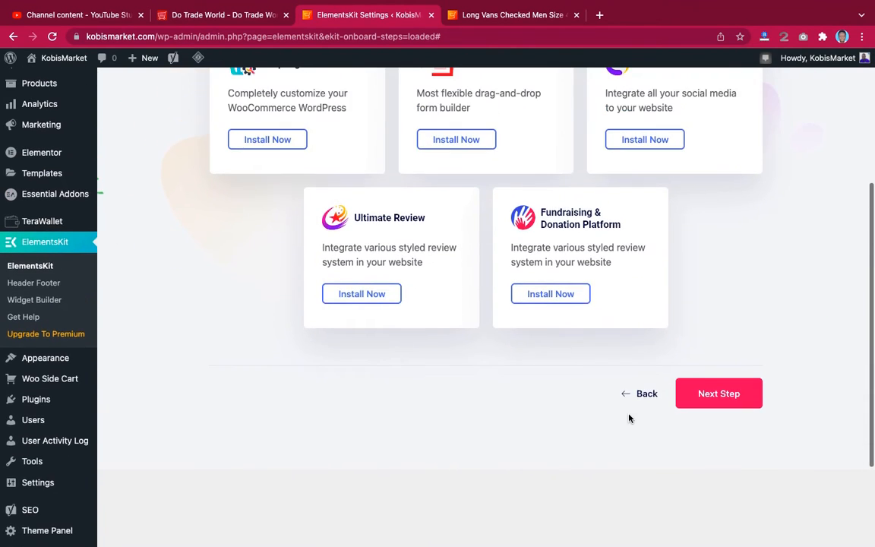
left_click(713, 386)
scroll(710, 381, "down", 5)
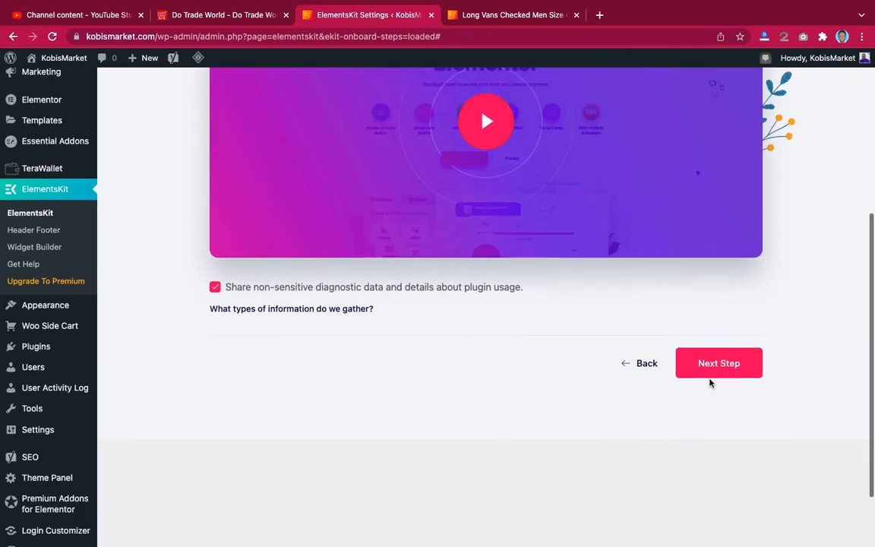
left_click(712, 321)
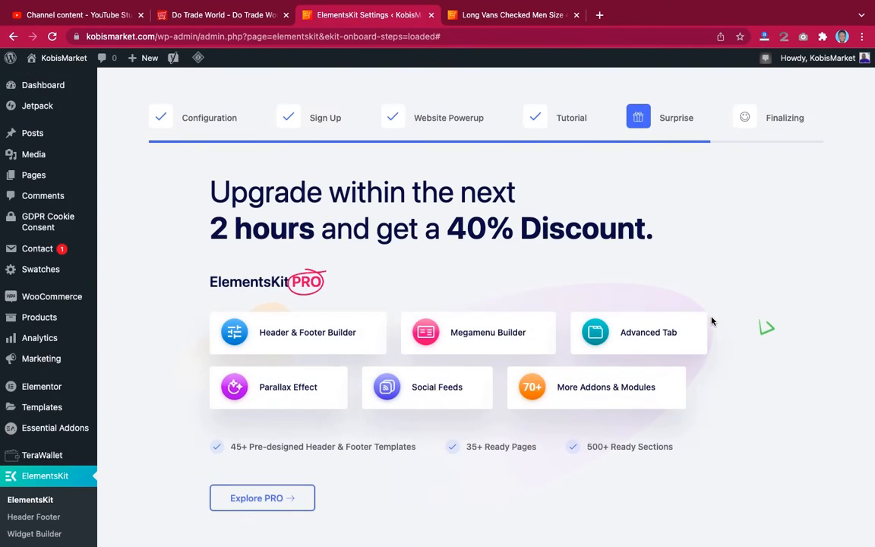
- Pass over the ElementsKit PRO upgrade offer and save the changes to finish the setup wizard
scroll(712, 321, "down", 3)
left_click(706, 458)
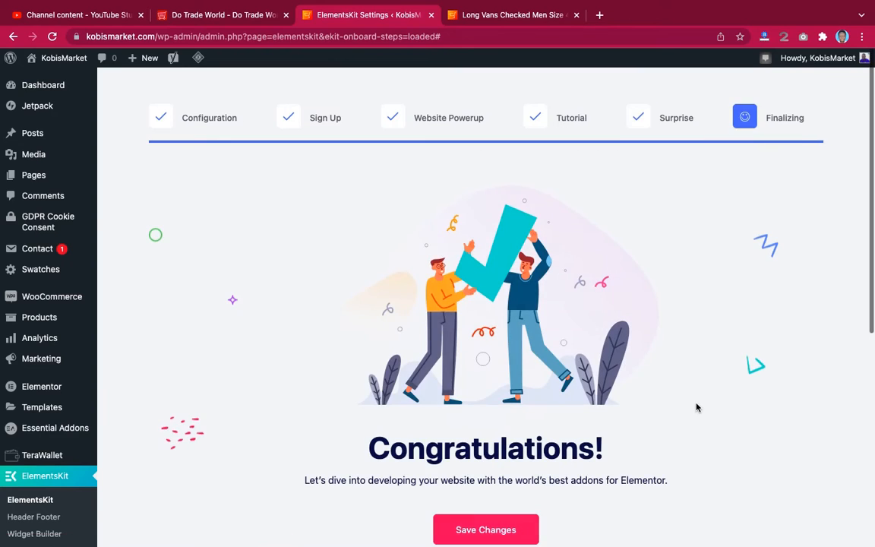
scroll(697, 406, "down", 3)
left_click(498, 422)
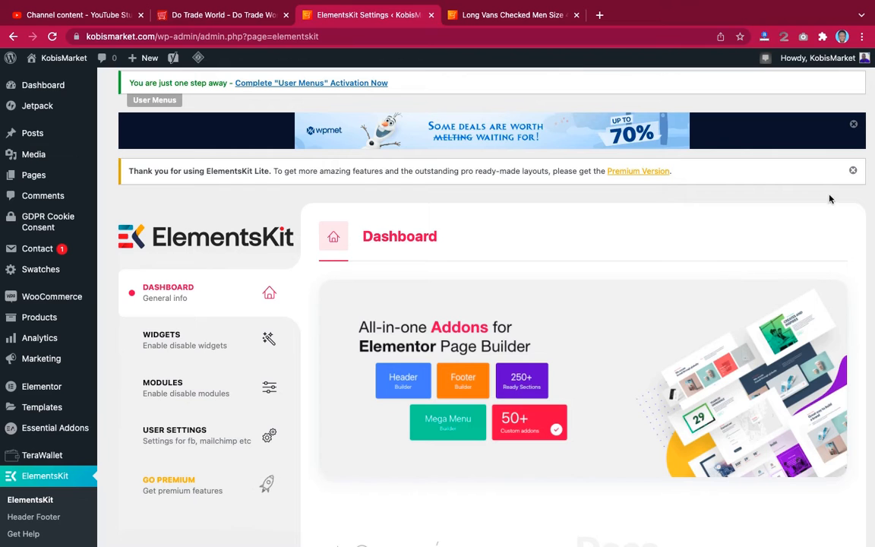
- Dismiss the ElementsKit Lite premium notice and look over the ElementsKit dashboard
left_click(853, 170)
scroll(613, 258, "down", 2)
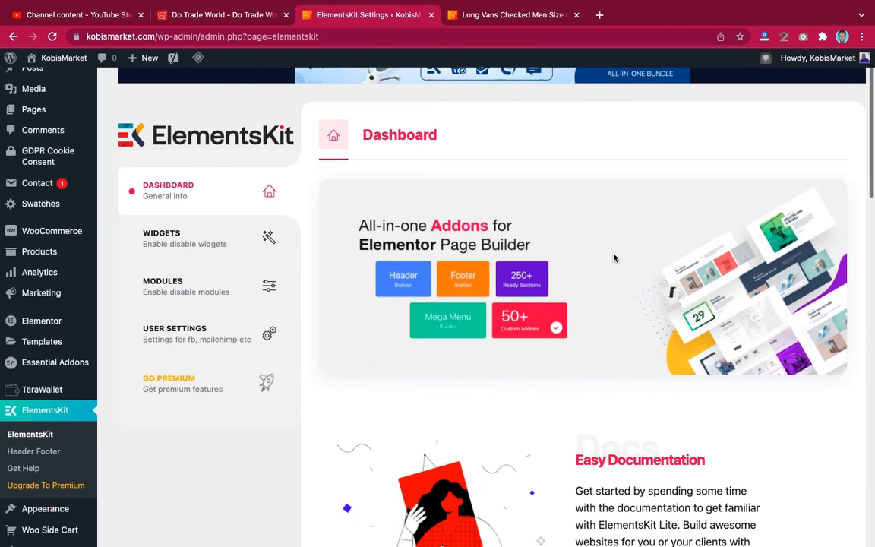
scroll(614, 258, "down", 3)
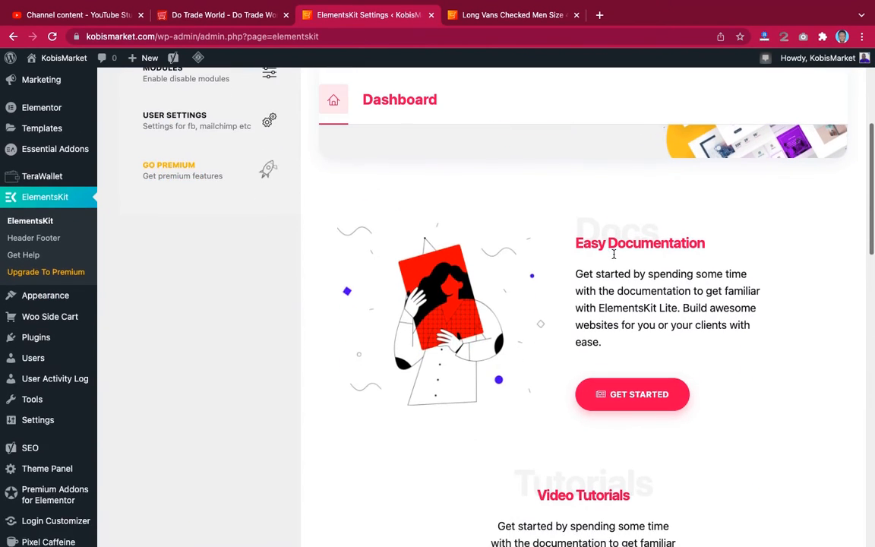
scroll(613, 258, "up", 3)
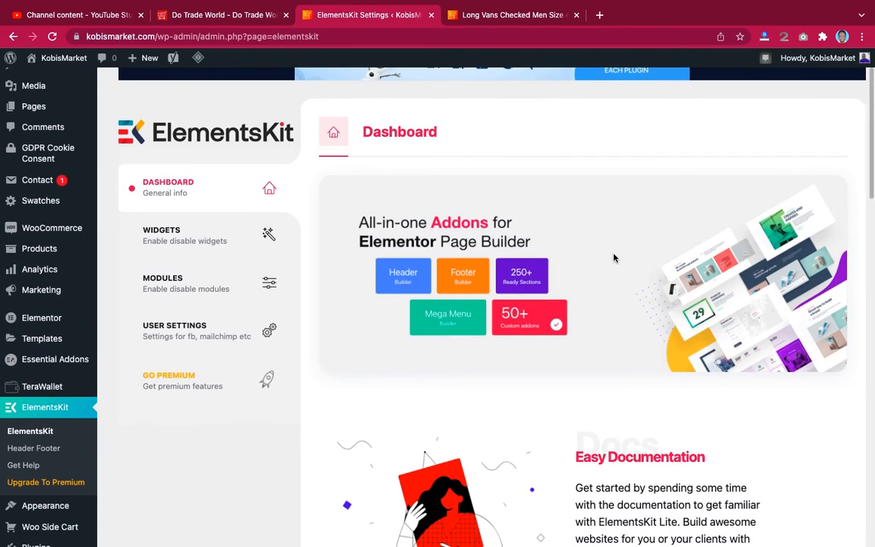
scroll(613, 258, "up", 1)
scroll(614, 258, "up", 1)
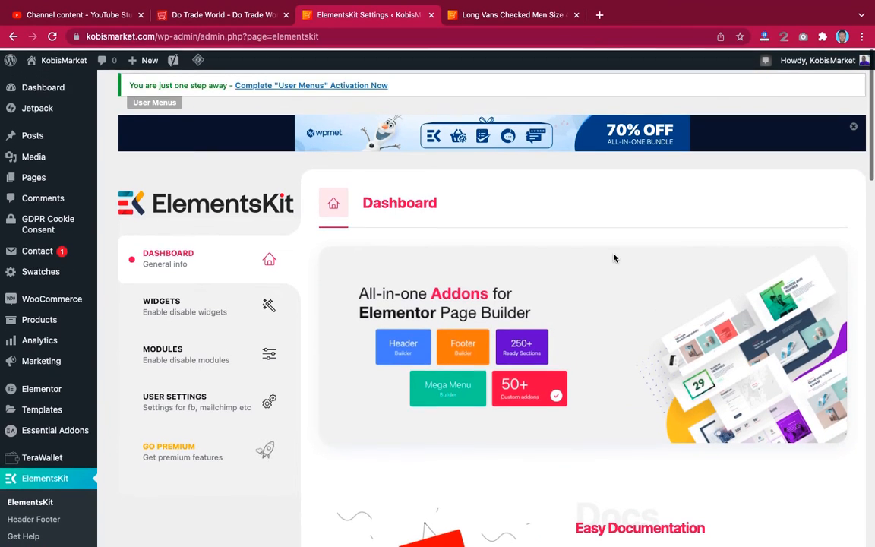
scroll(614, 258, "down", 3)
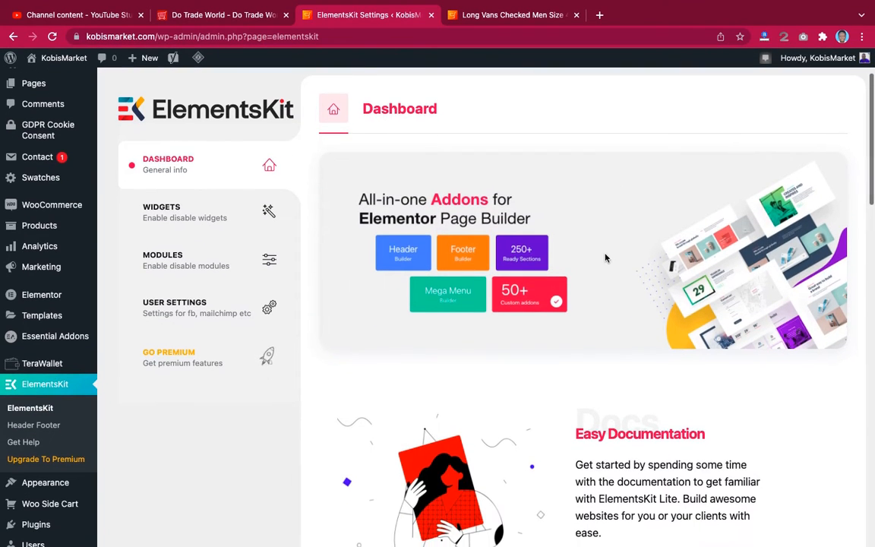
scroll(242, 359, "down", 3)
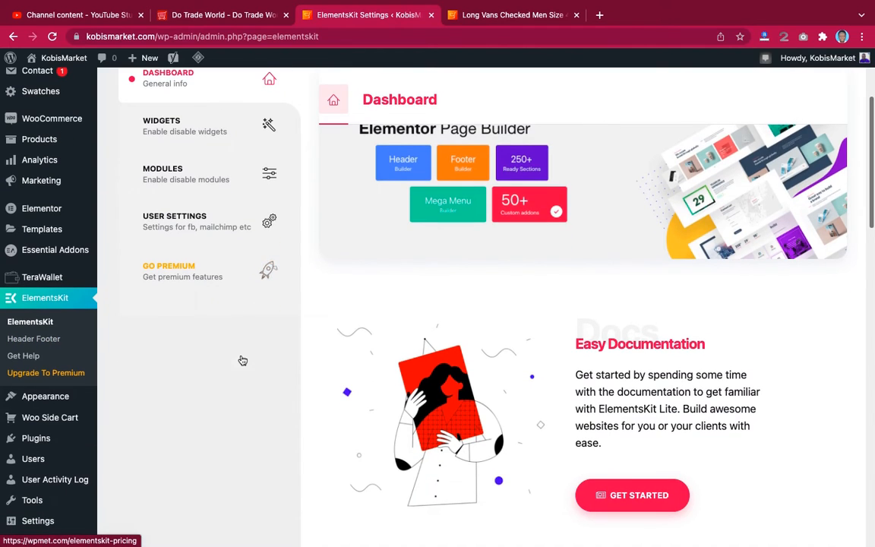
- Open the ElementsKit header and footer templates list and dismiss its promotional banner
left_click(32, 340)
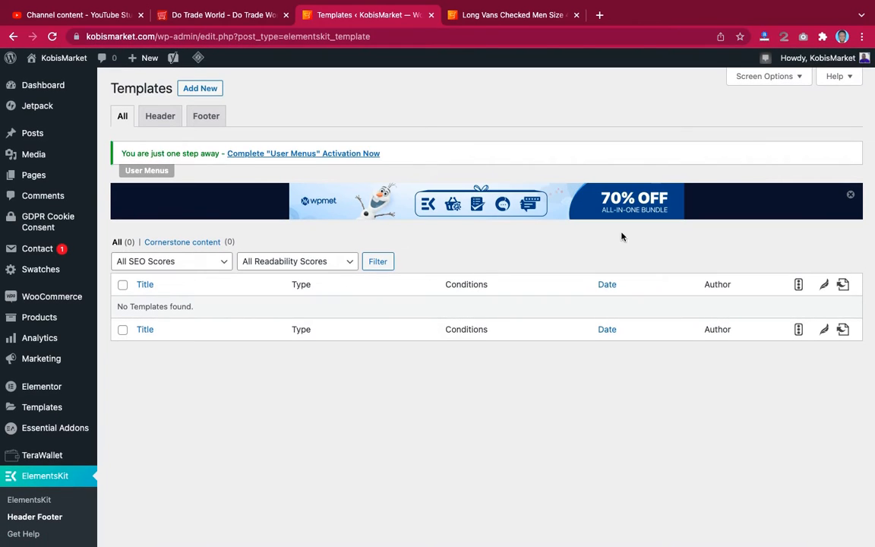
left_click(851, 194)
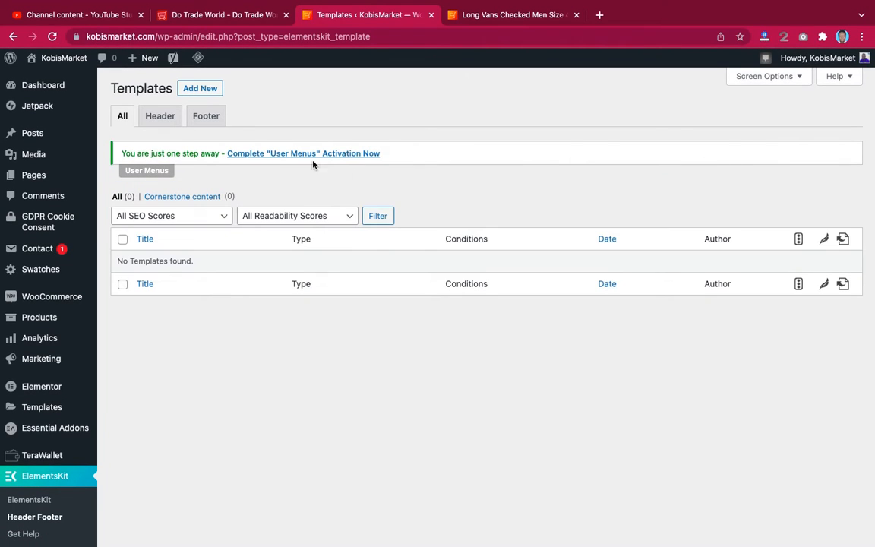
- Create an ElementsKit template titled Header 1 with type Header and condition Entire Site, and save it
left_click(199, 89)
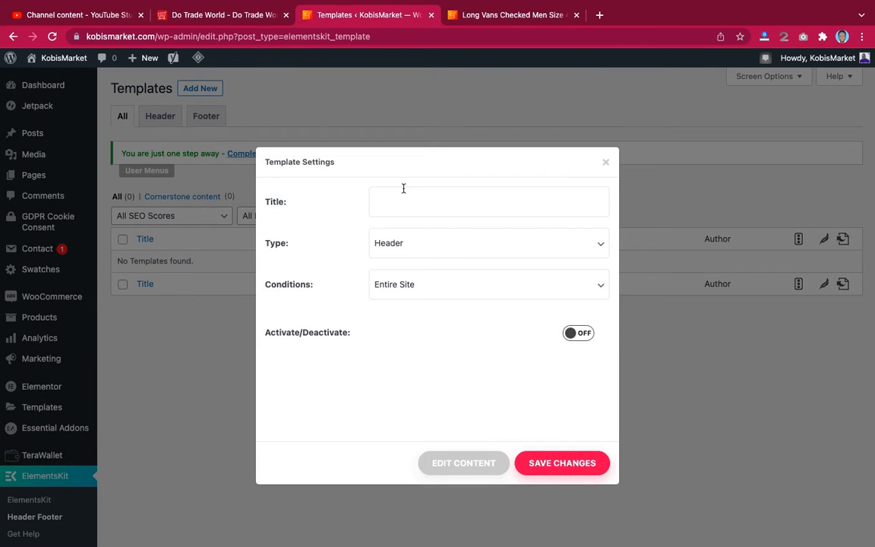
left_click(423, 203)
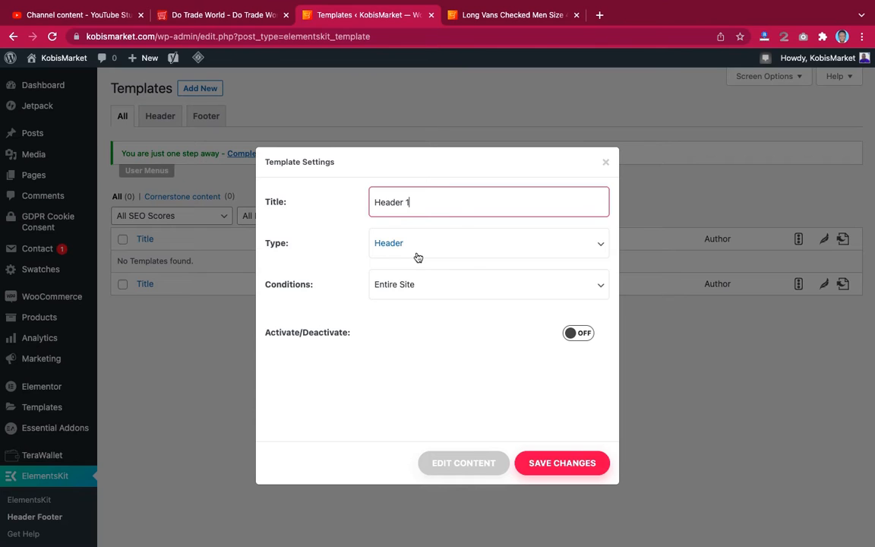
left_click(456, 243)
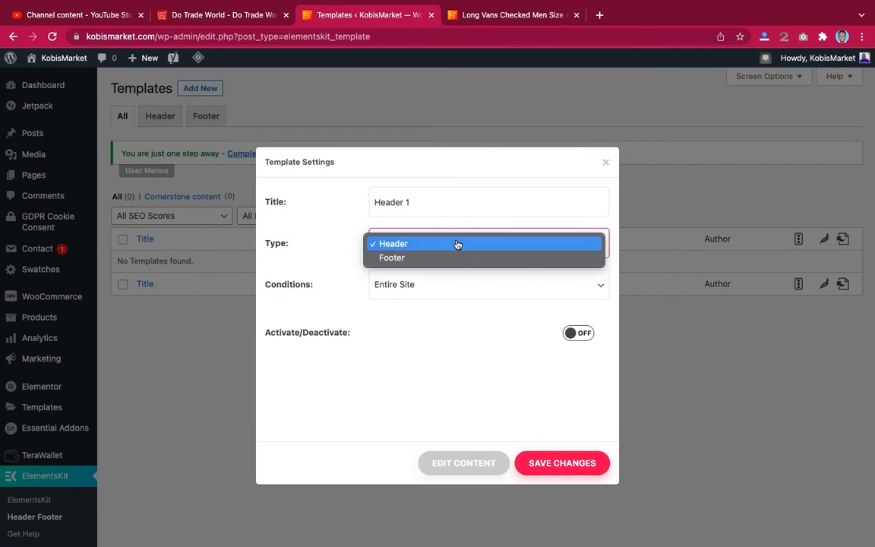
left_click(455, 243)
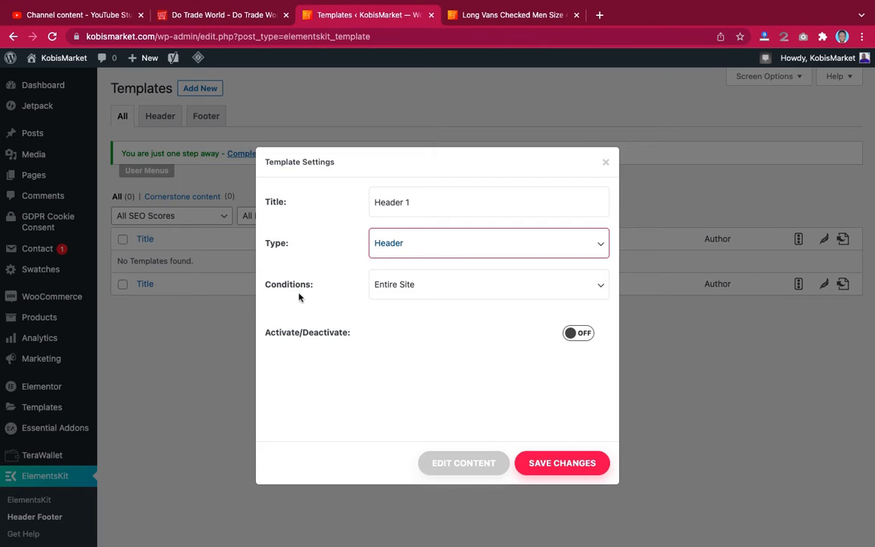
left_click(450, 287)
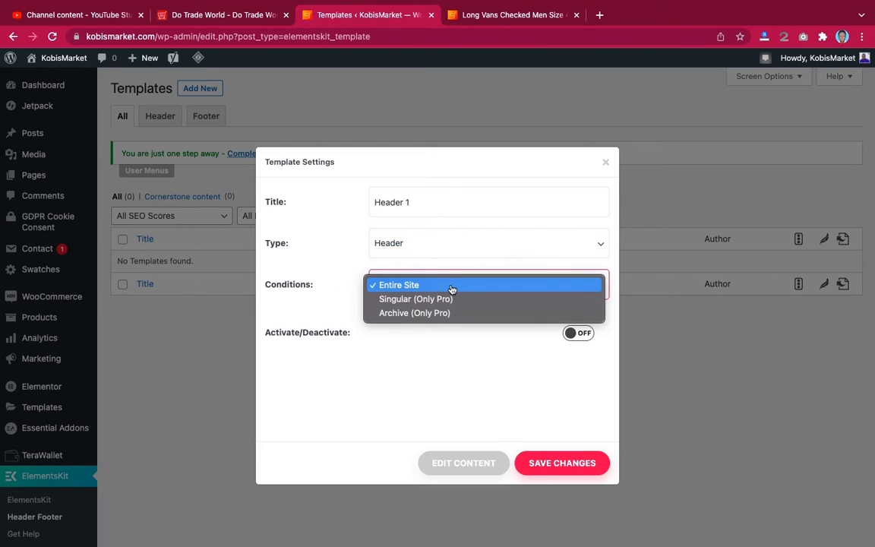
left_click(408, 286)
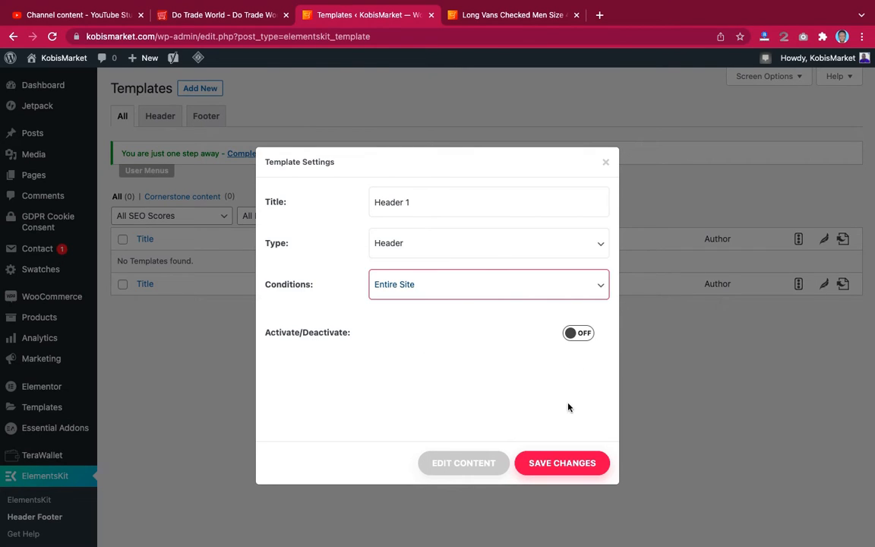
left_click(555, 466)
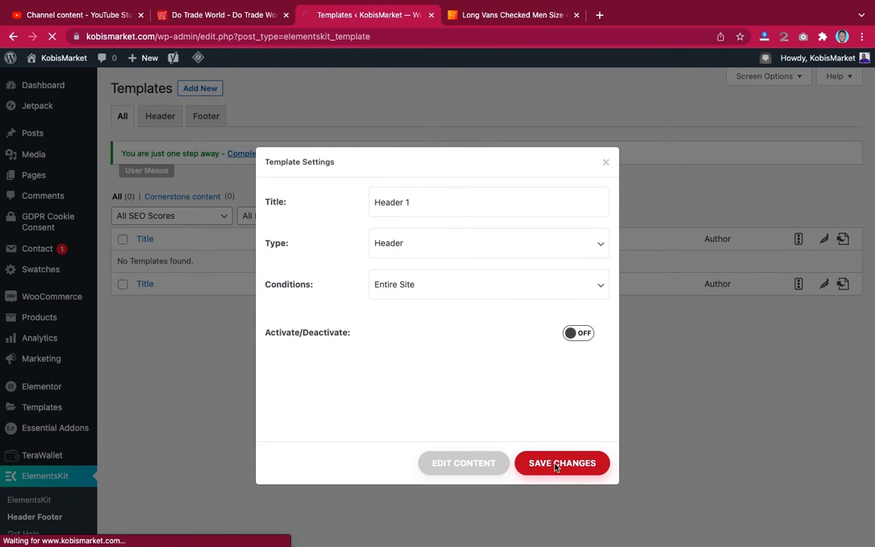
- Reopen the settings of the Header 1 template and open its content for editing in Elementor
left_click(469, 465)
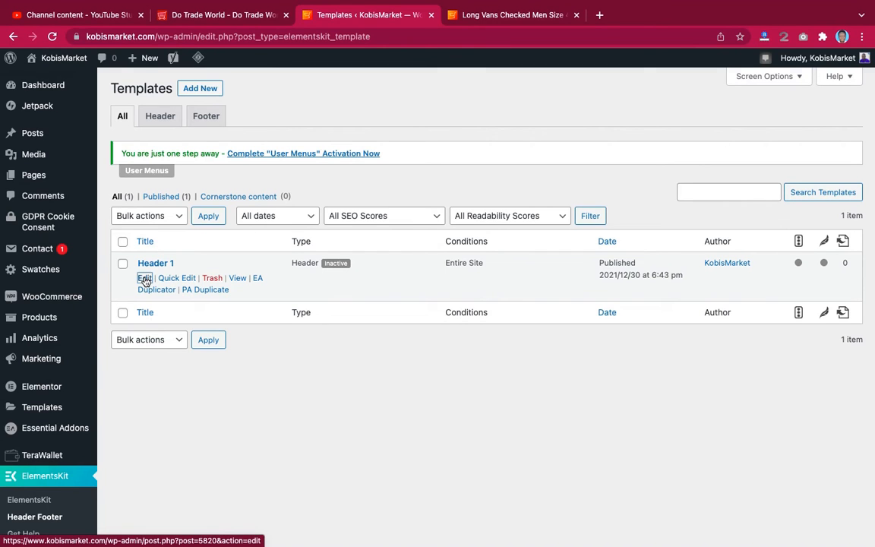
left_click(144, 278)
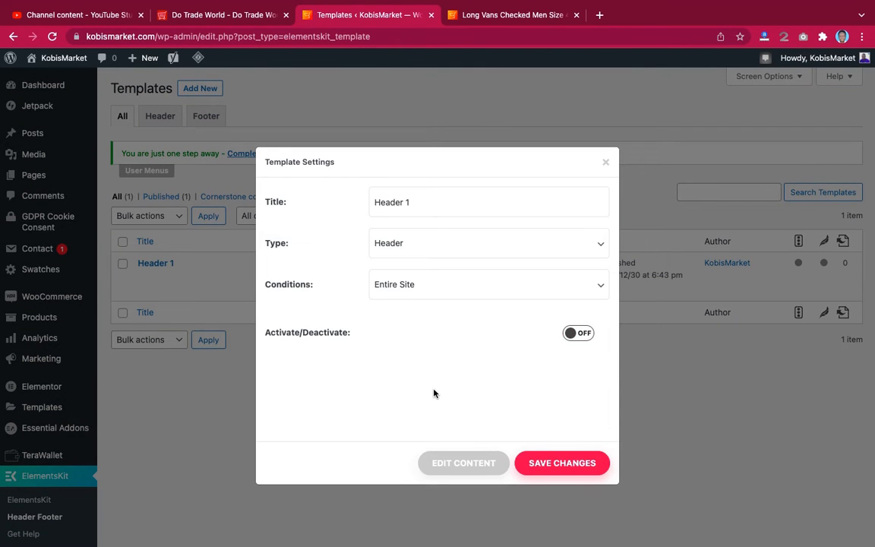
left_click(442, 463)
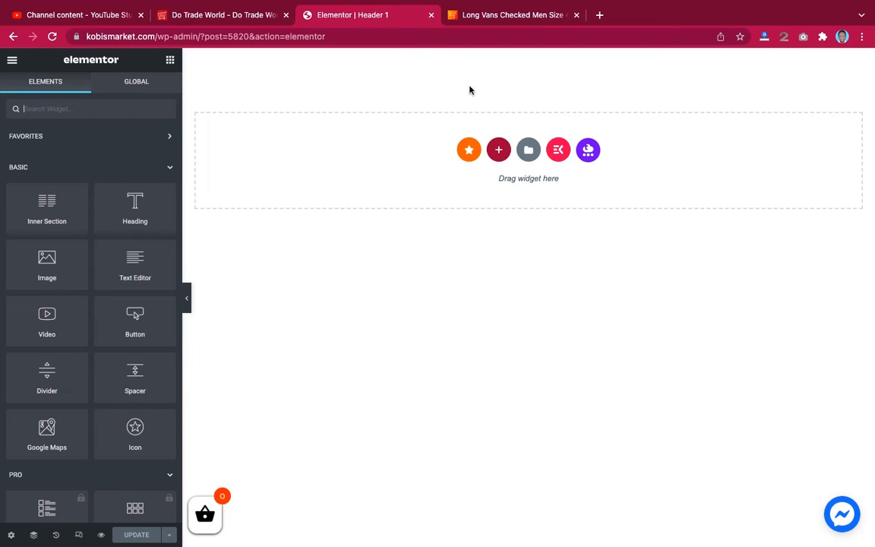
- Add a section with two equal columns and give it a classic background in colour #F06004
left_click(498, 149)
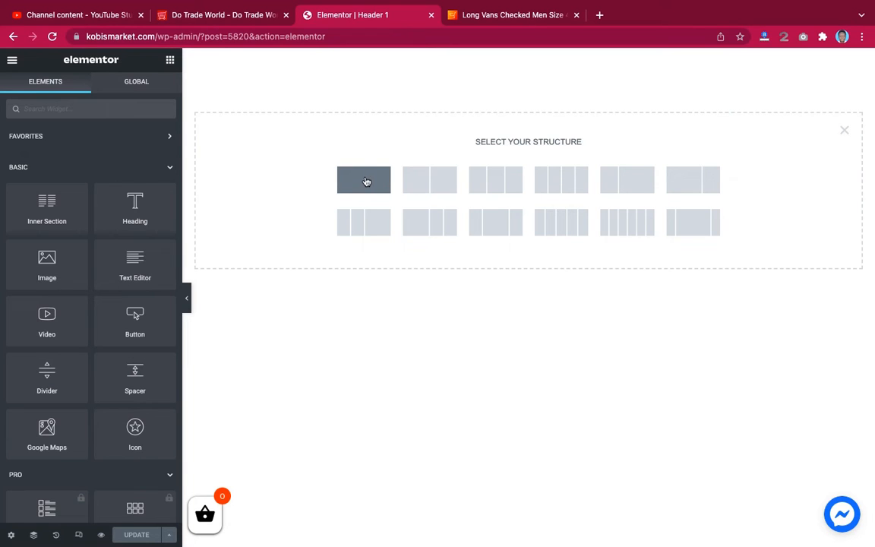
left_click(427, 182)
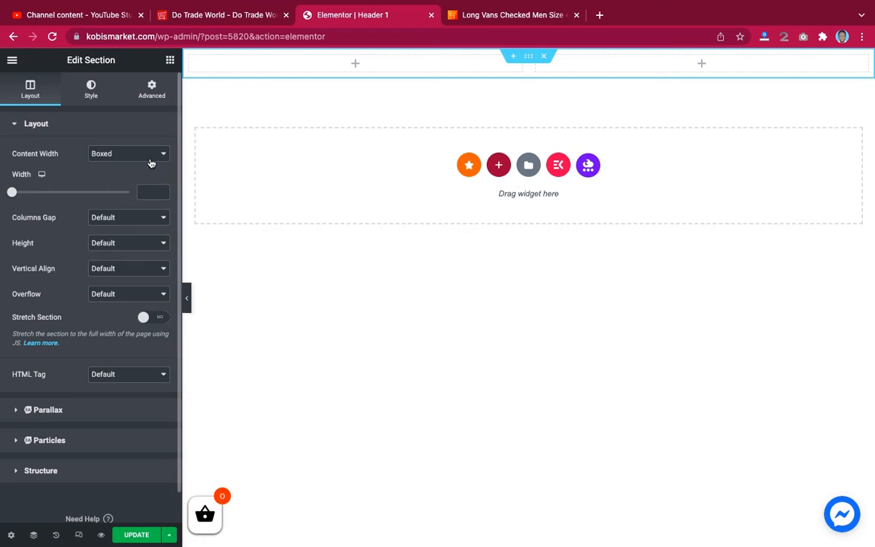
left_click(92, 93)
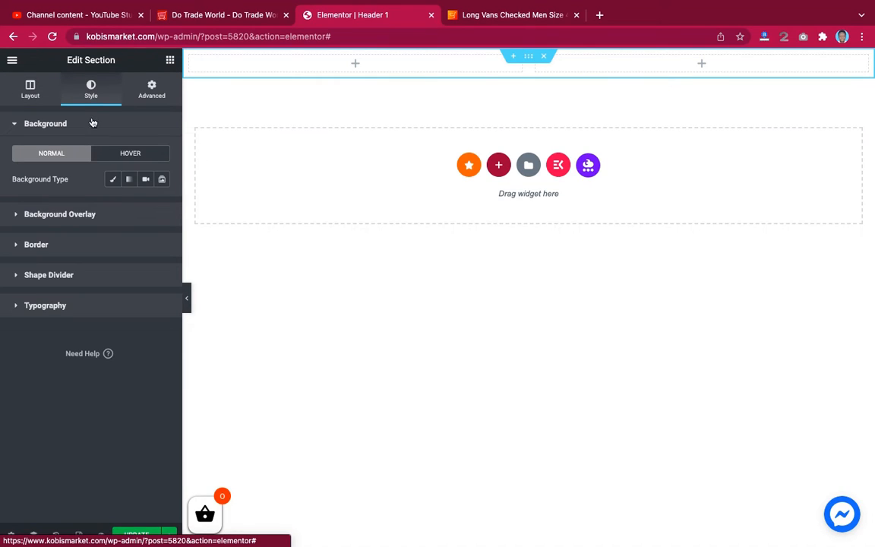
left_click(112, 181)
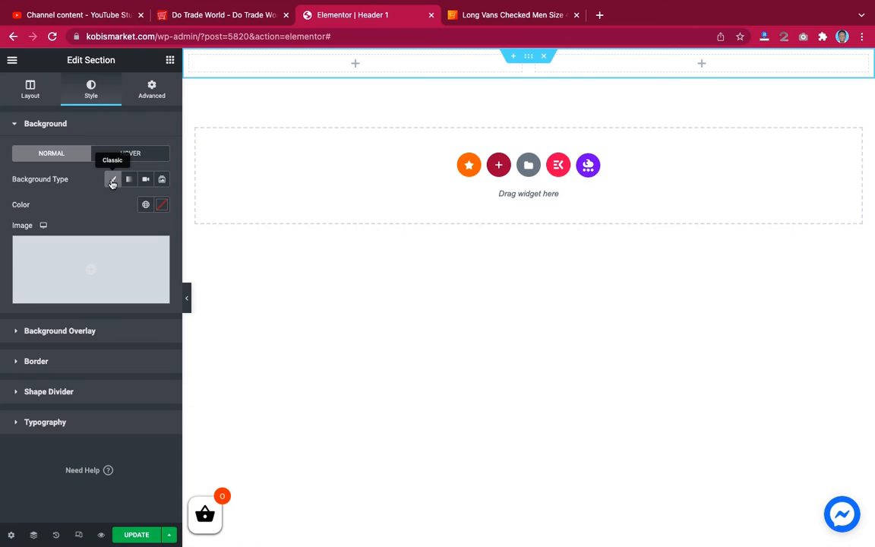
left_click(162, 204)
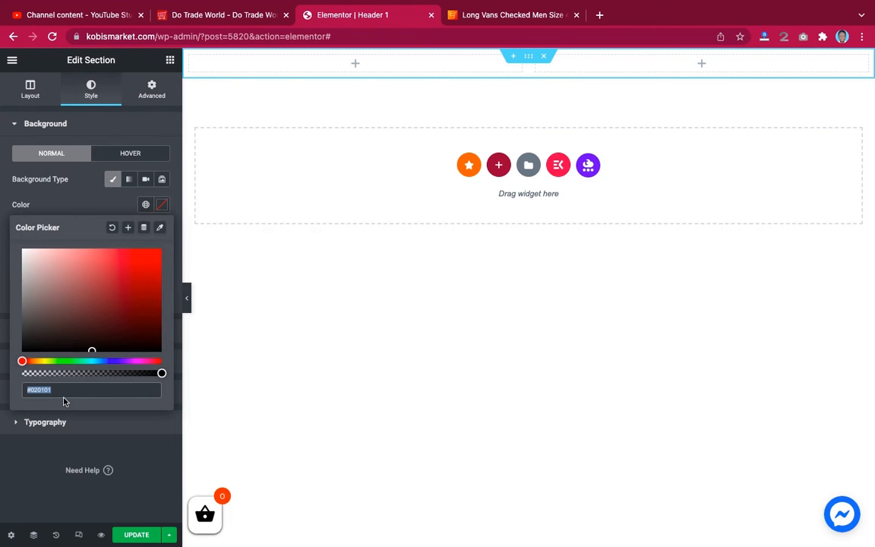
type("#F06004")
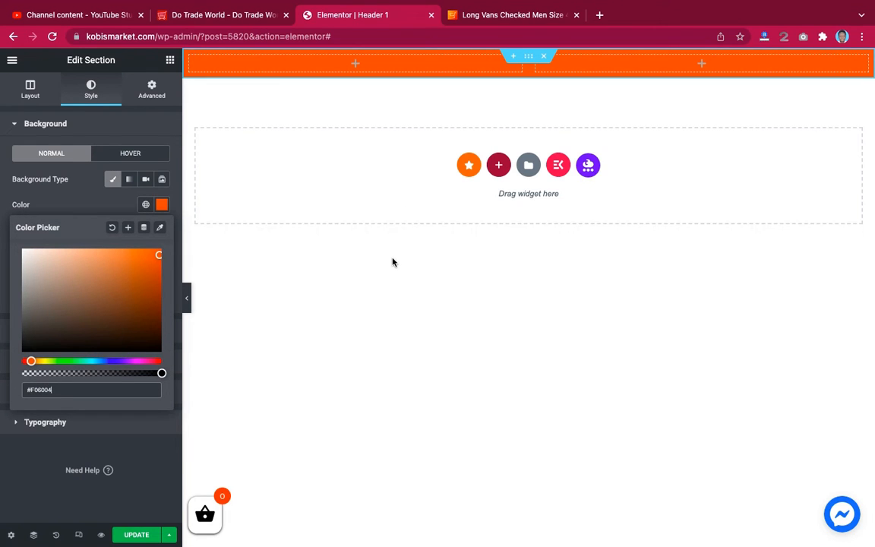
- Place an ElementsKit Nav Menu showing the Header 2 menu in the section's second column and update the template
left_click(705, 66)
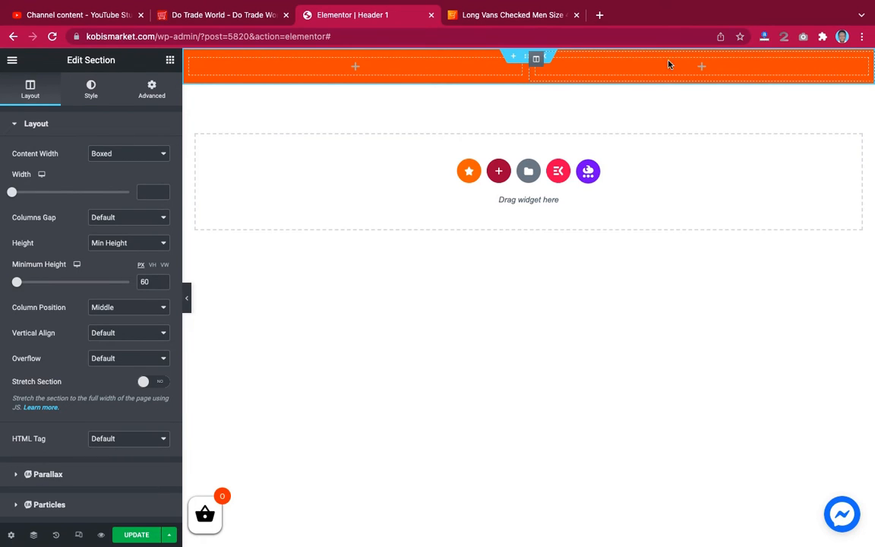
left_click(171, 61)
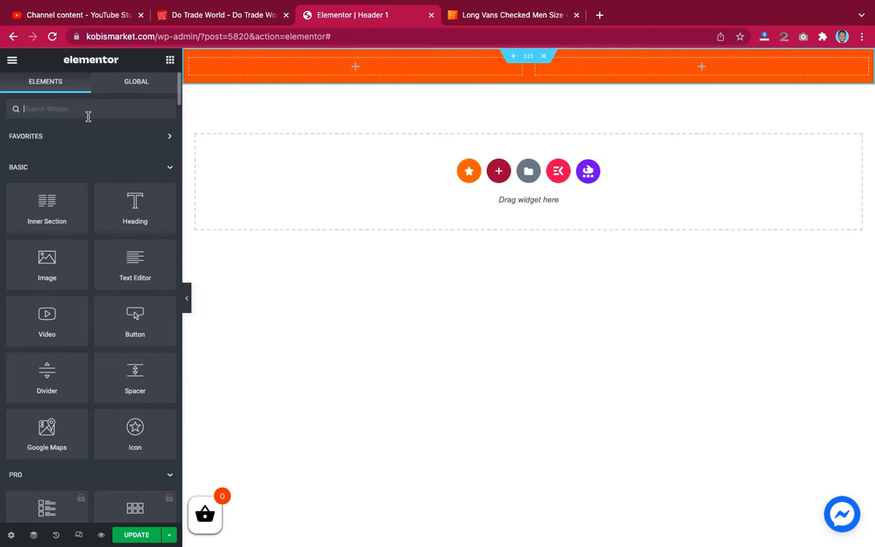
type("menu")
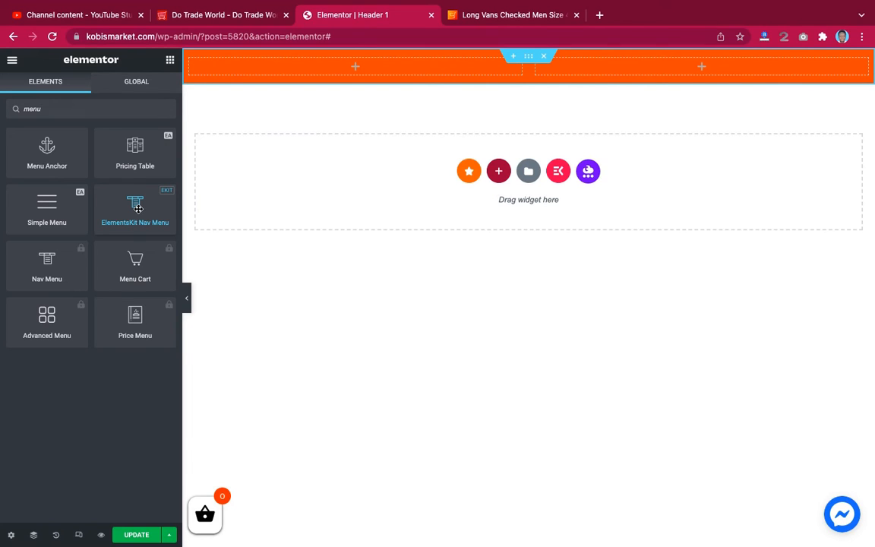
left_click_drag(138, 209, 709, 74)
left_click(133, 156)
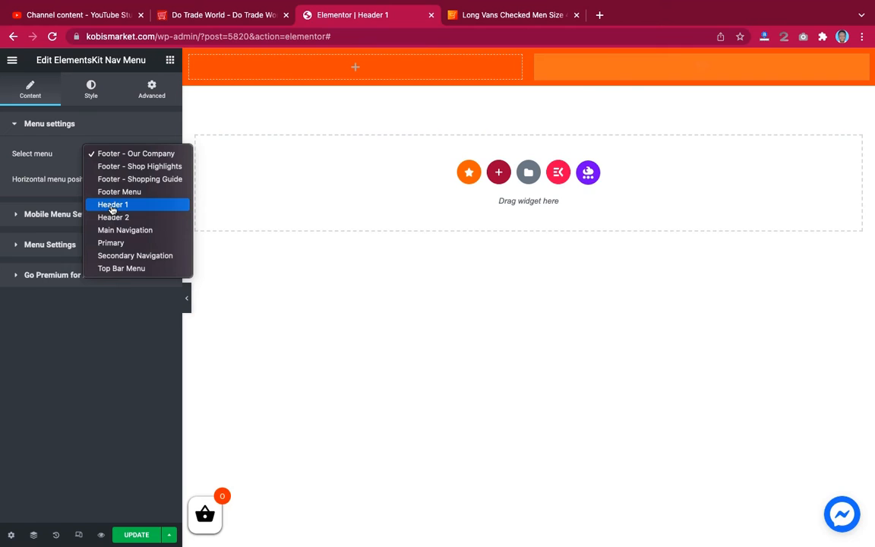
left_click(110, 217)
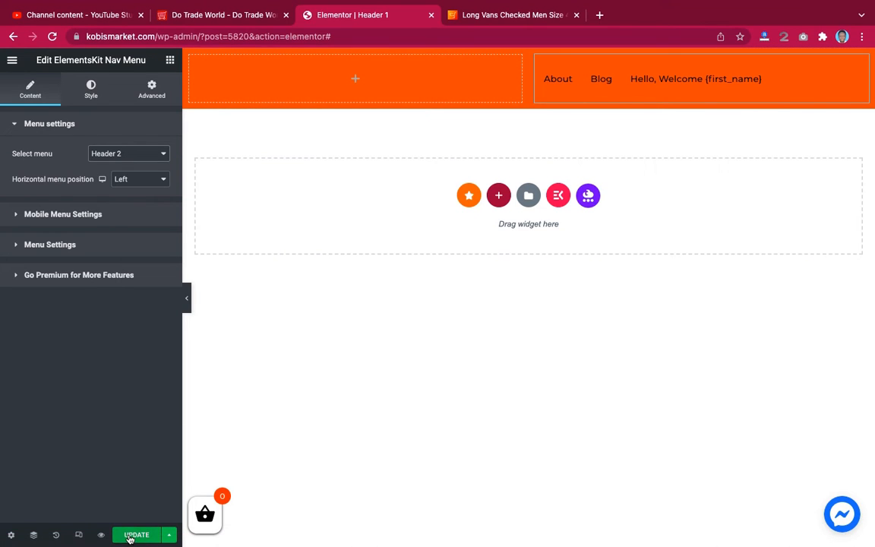
left_click(130, 538)
- Set the nav menu's top and bottom margins to -20 px and preview the header without the editing panel
left_click(861, 65)
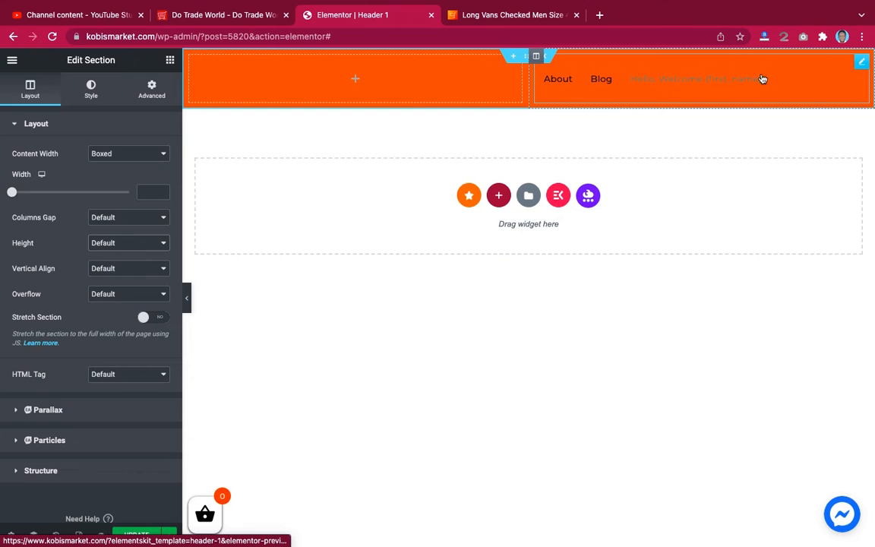
left_click(861, 65)
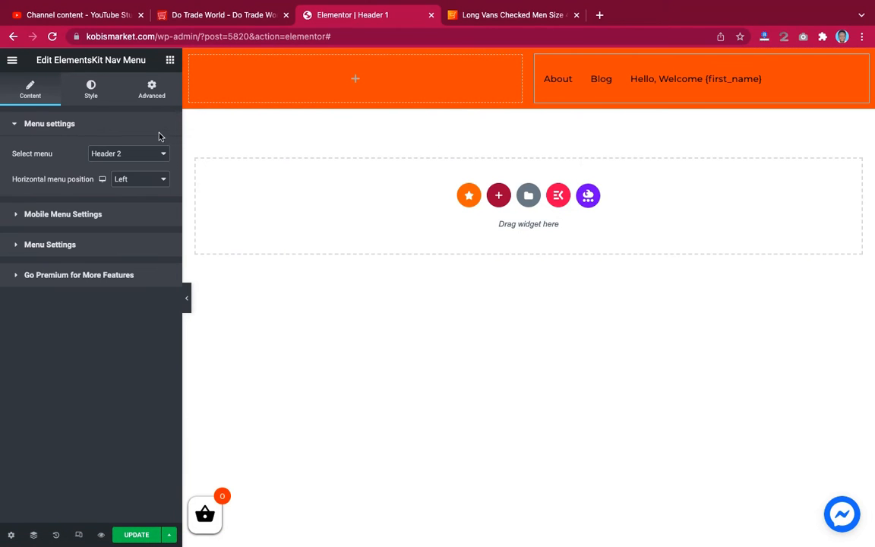
left_click(151, 89)
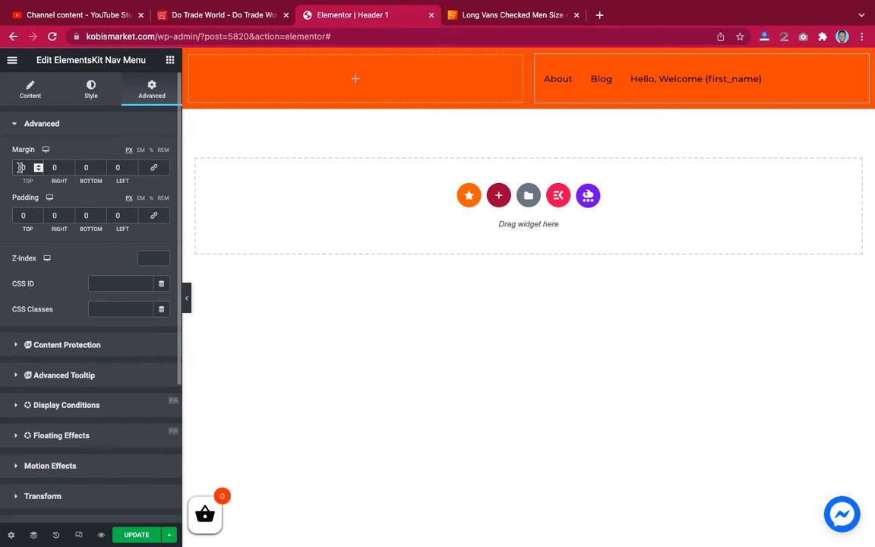
left_click(20, 167)
type("-2")
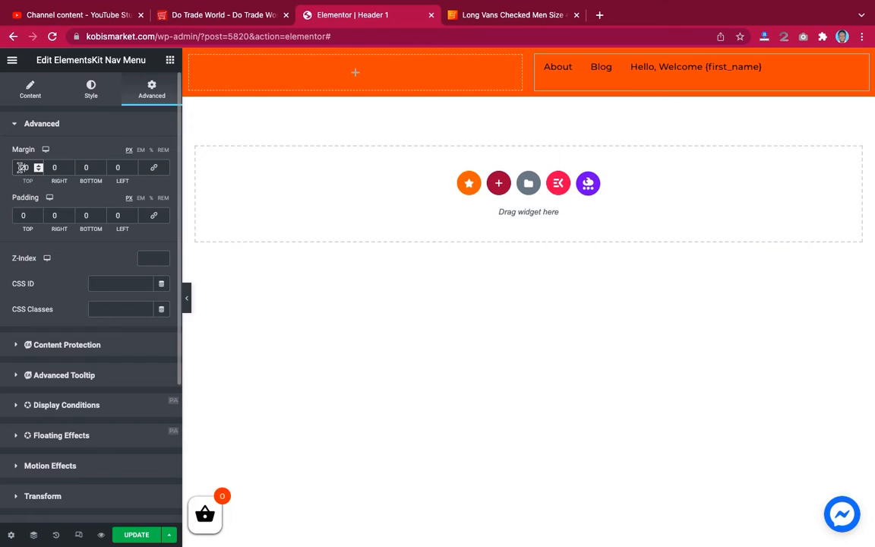
left_click(83, 167)
type("-2")
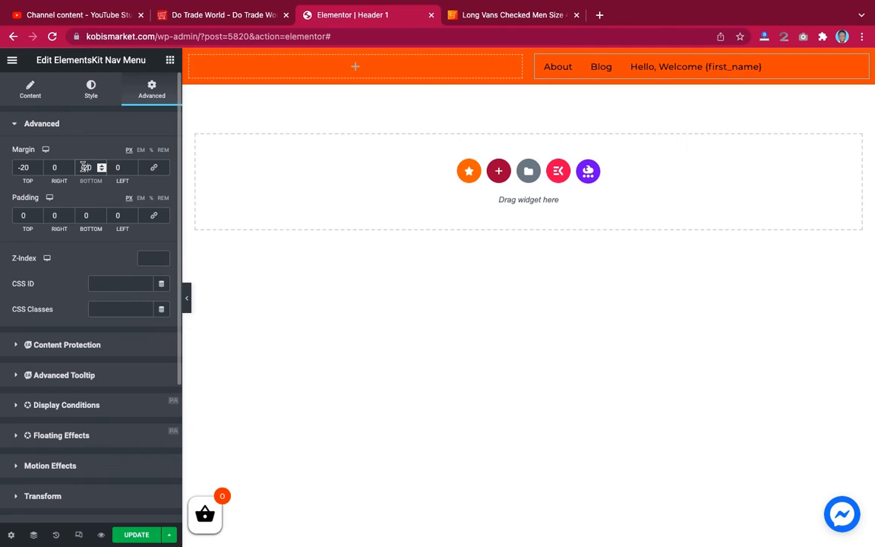
left_click(187, 302)
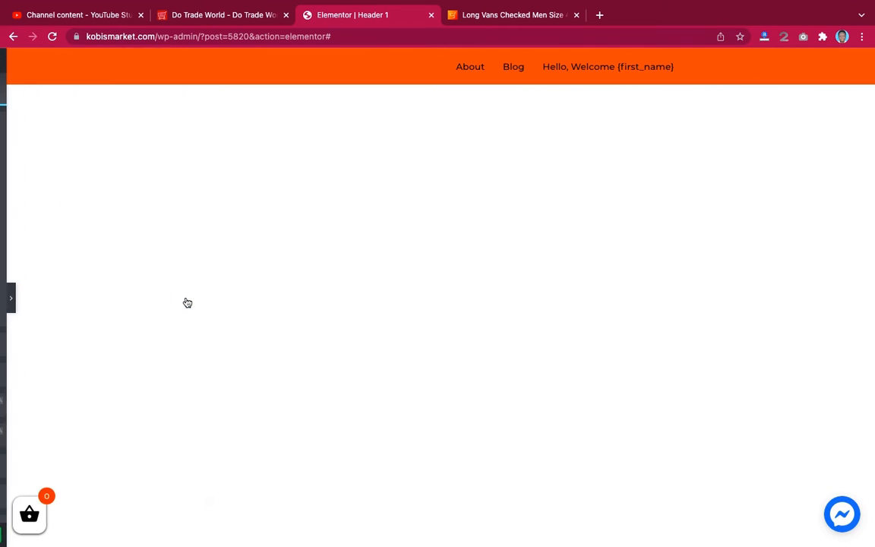
left_click(6, 290)
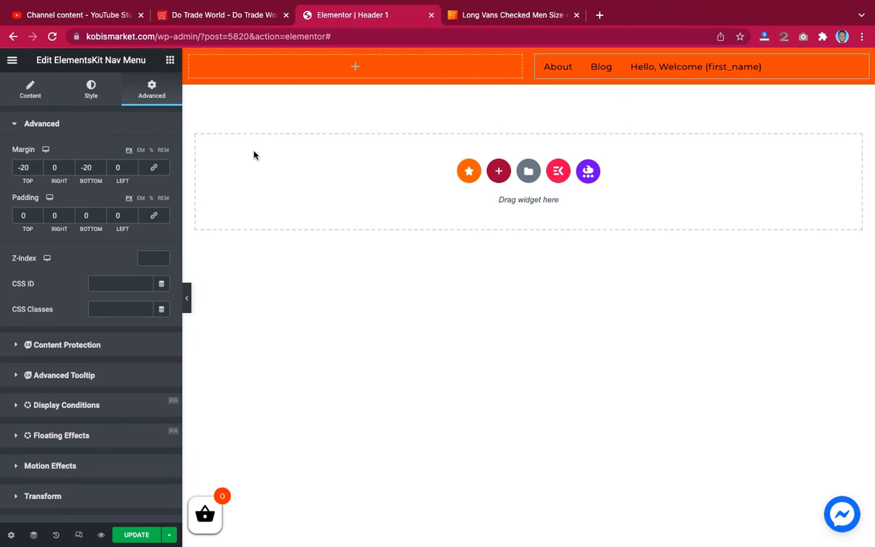
- Look over the nav menu's mobile logo, hamburger icon and responsive breakpoint settings
left_click(31, 84)
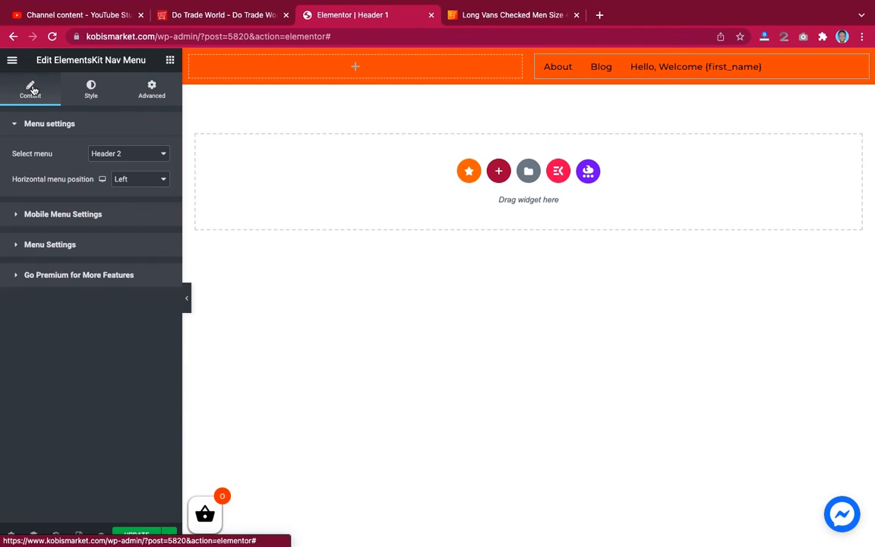
left_click(85, 215)
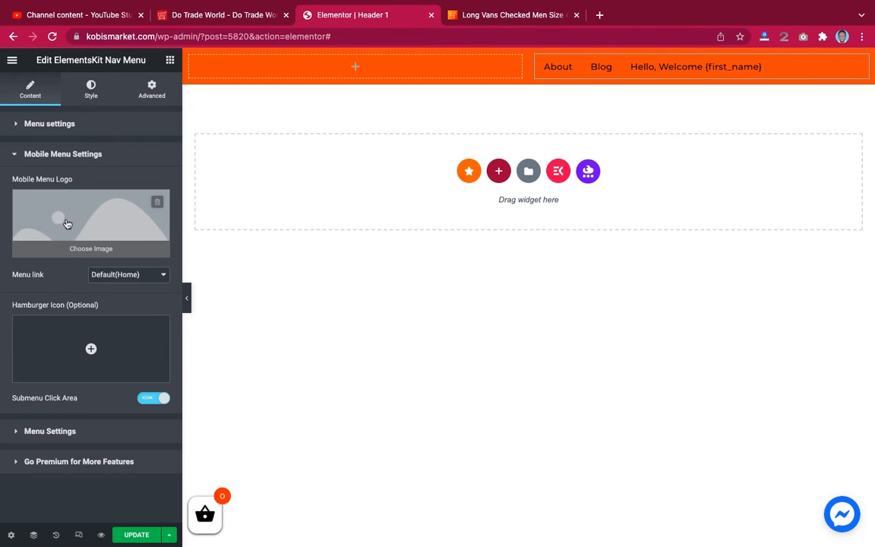
left_click(77, 155)
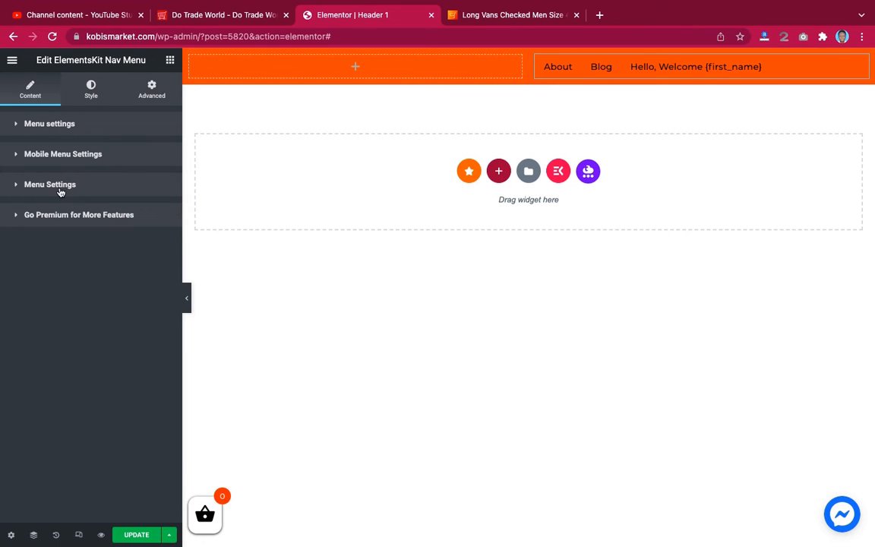
left_click(60, 192)
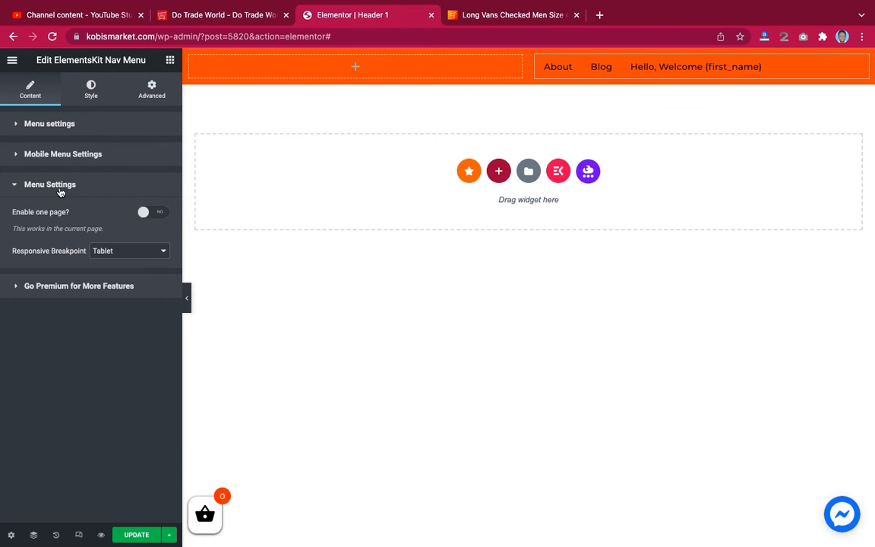
- Set the header nav menu's horizontal menu position to Right and preview the header
left_click(60, 191)
left_click(60, 191)
left_click(60, 182)
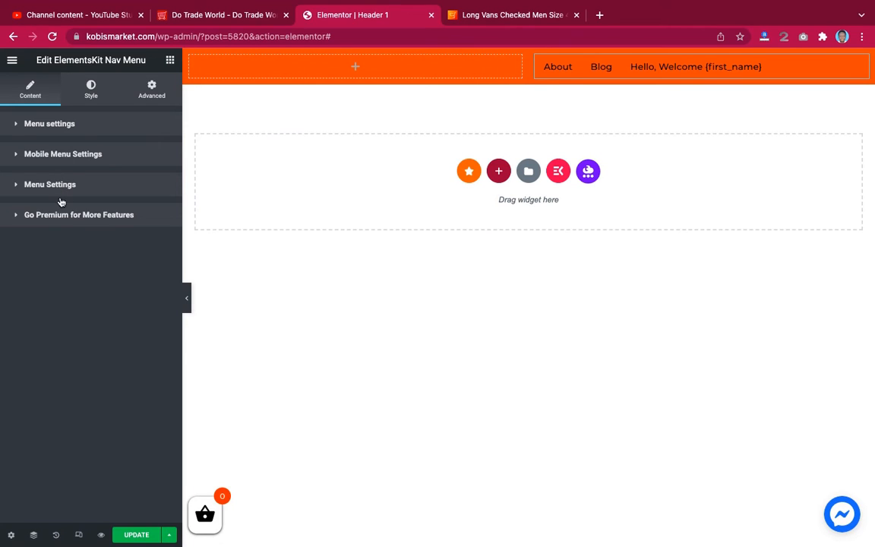
left_click(75, 127)
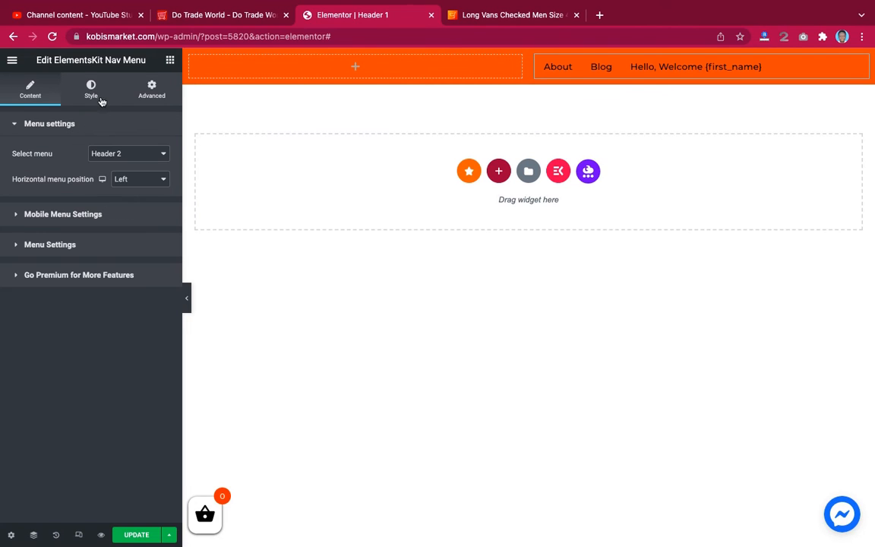
left_click(129, 180)
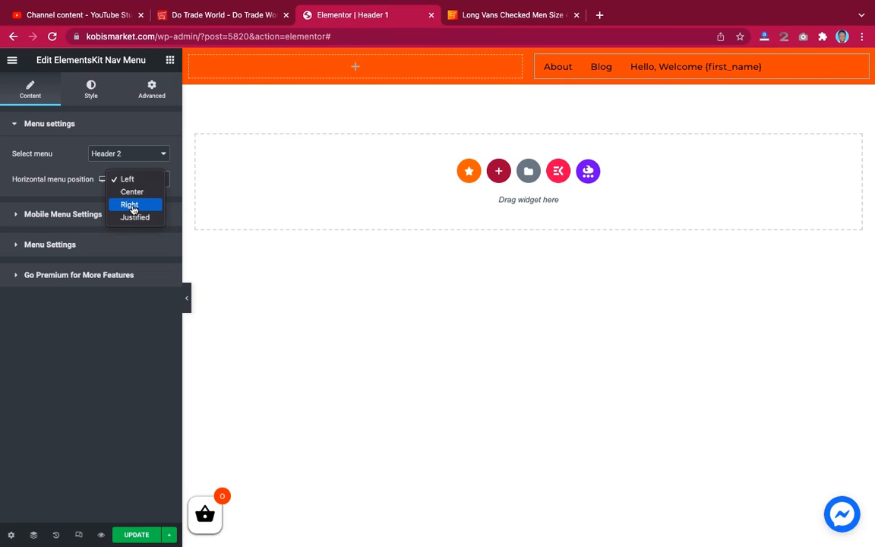
left_click(133, 207)
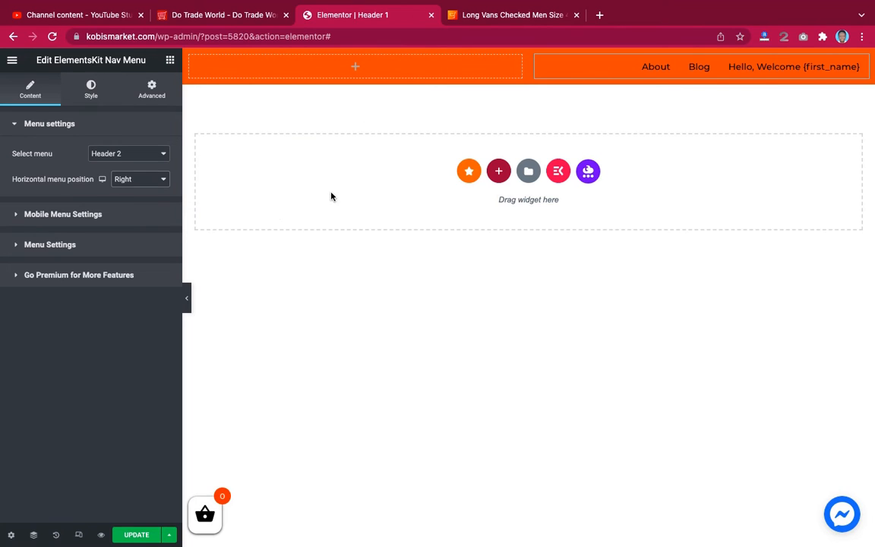
left_click(188, 299)
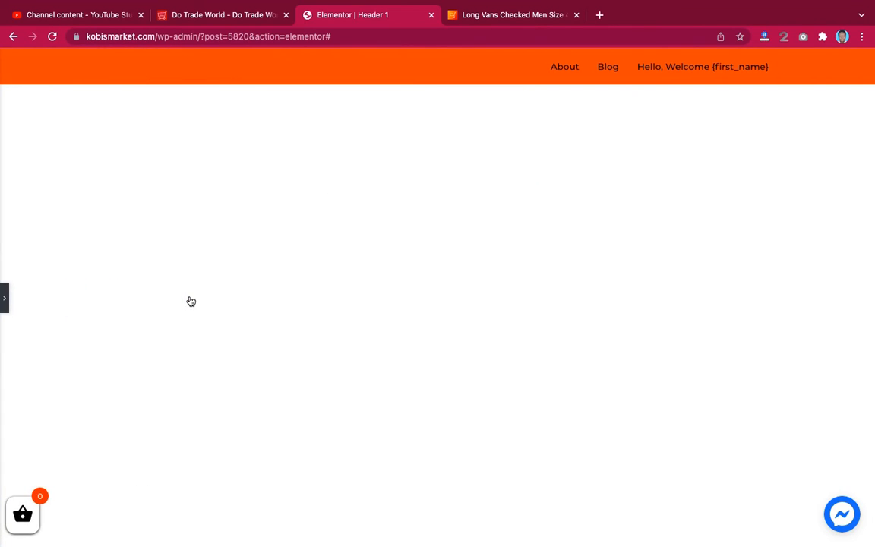
left_click(6, 306)
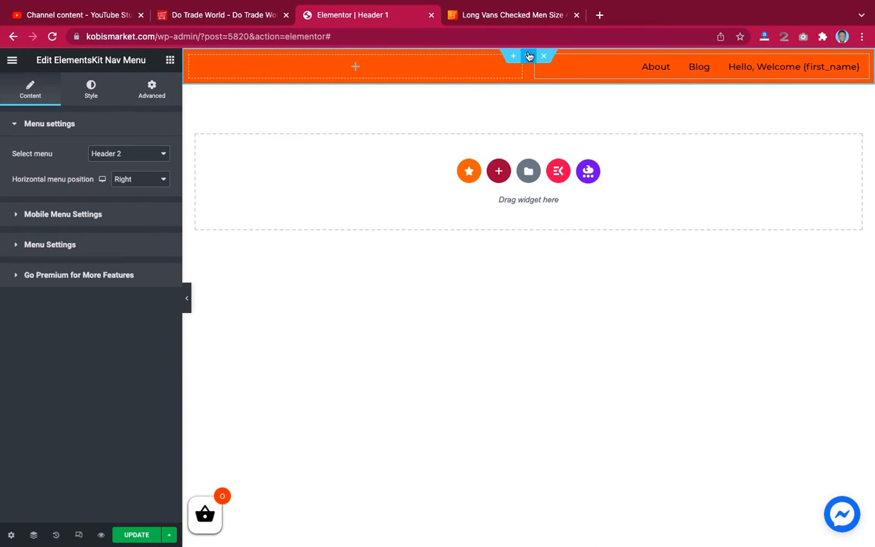
- Set the content width of the orange header section to Full Width and preview the header
left_click(530, 56)
left_click(125, 154)
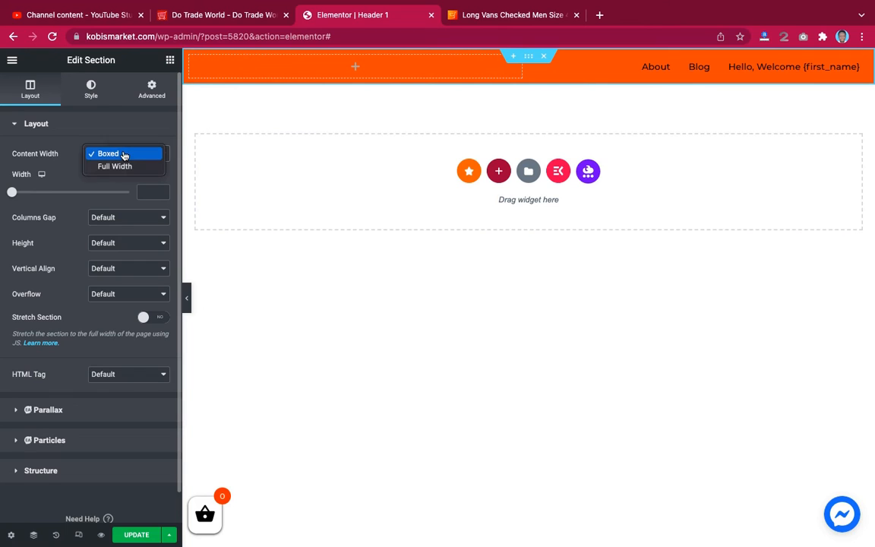
left_click(122, 166)
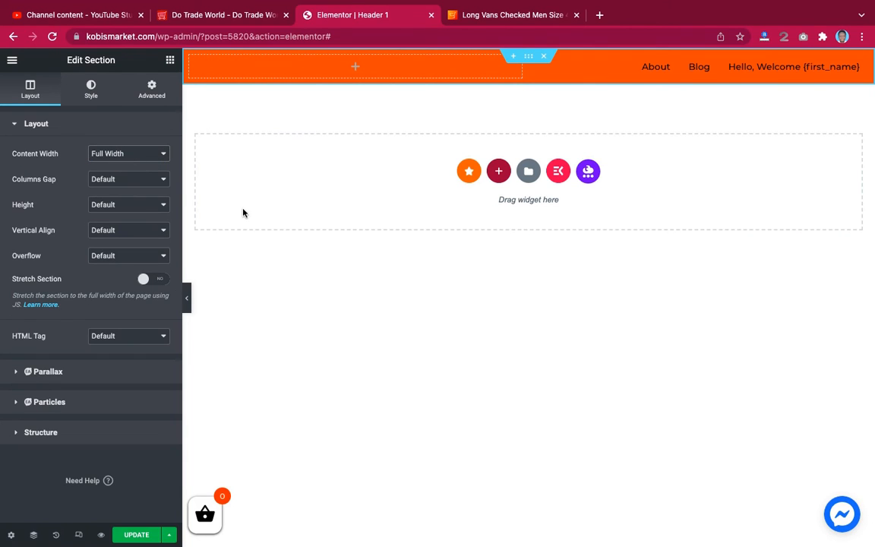
left_click(187, 299)
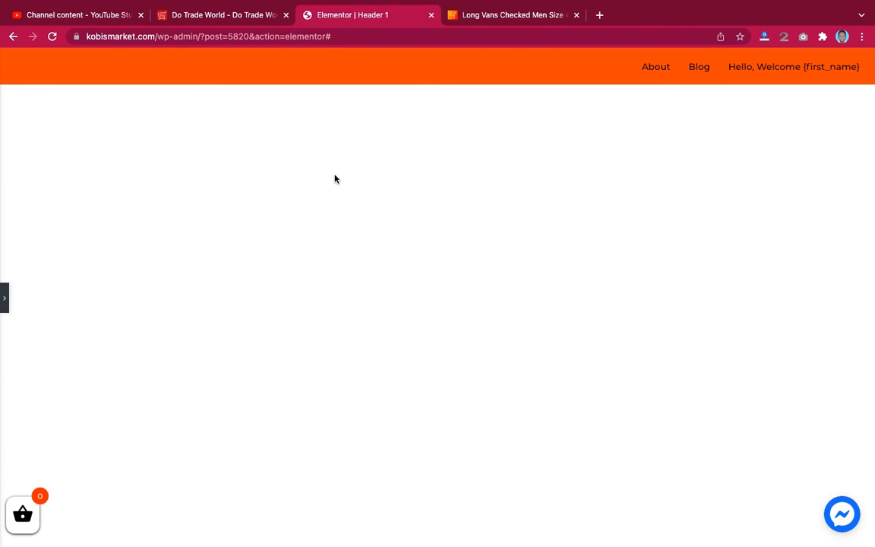
left_click(6, 301)
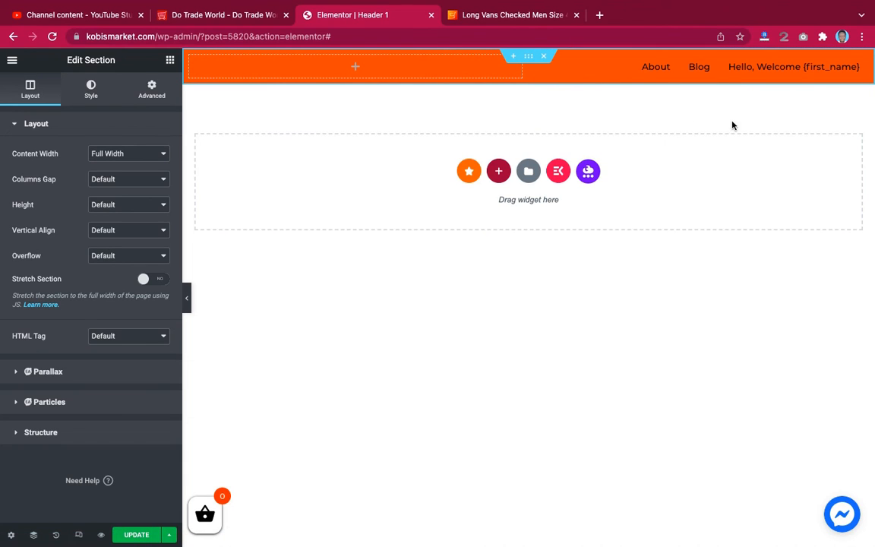
- Set the nav menu items' typography to the Poppins font family at 14 px
left_click(668, 73)
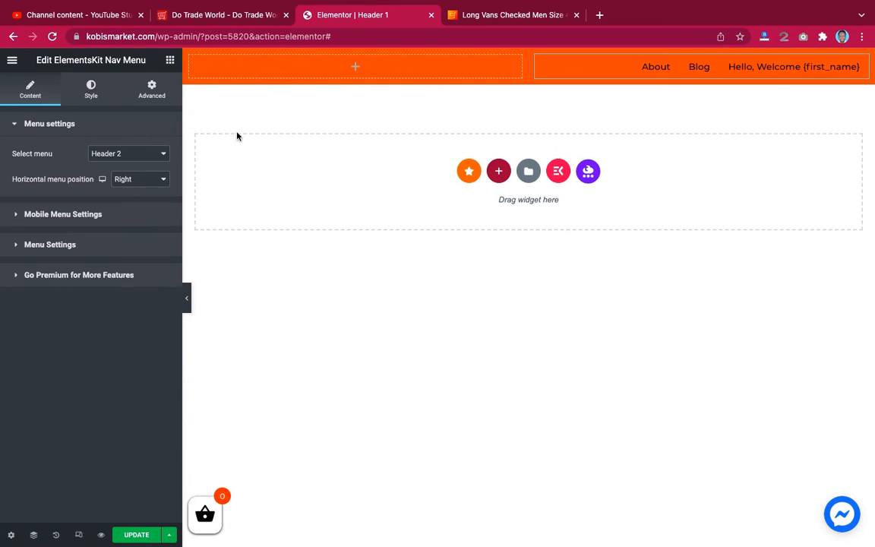
left_click(91, 89)
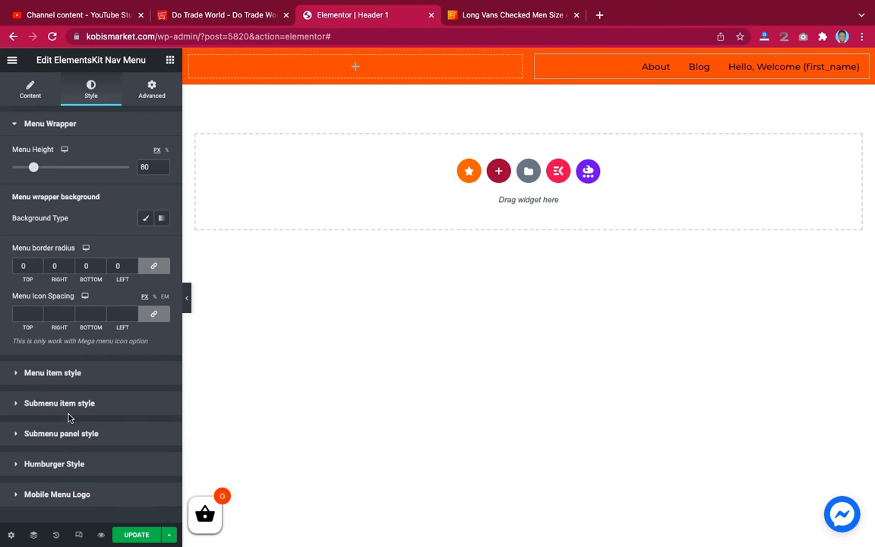
left_click(53, 372)
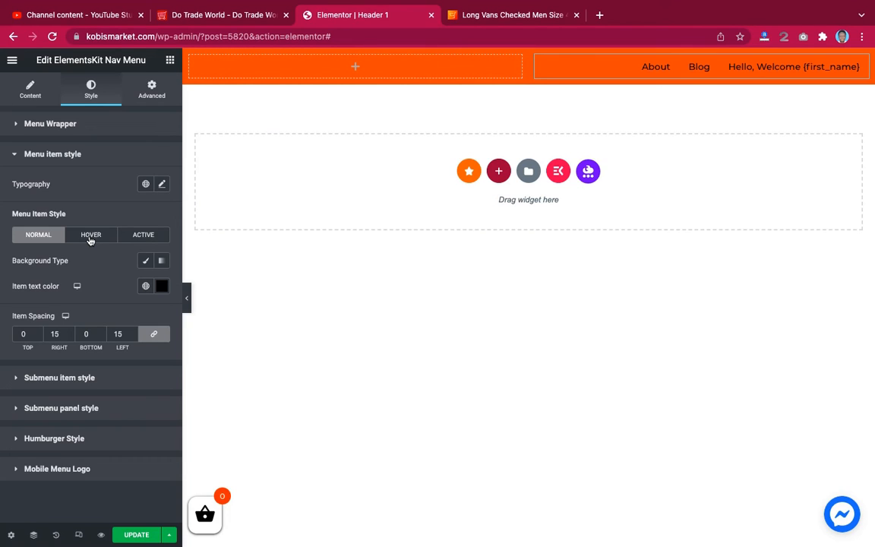
left_click(160, 186)
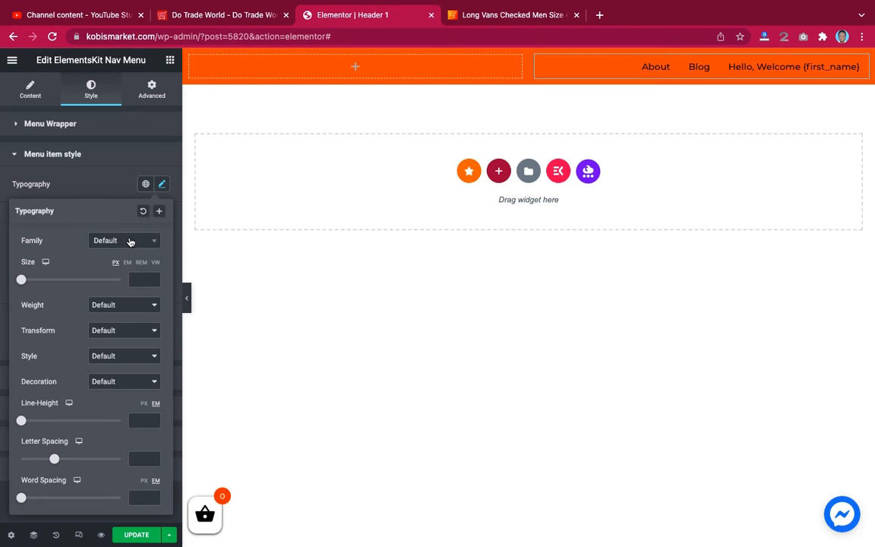
left_click(129, 242)
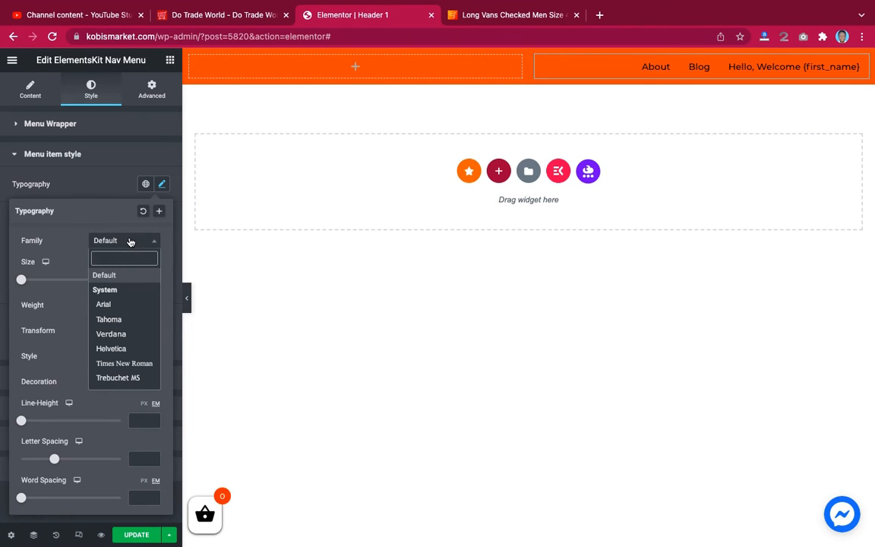
type("pop")
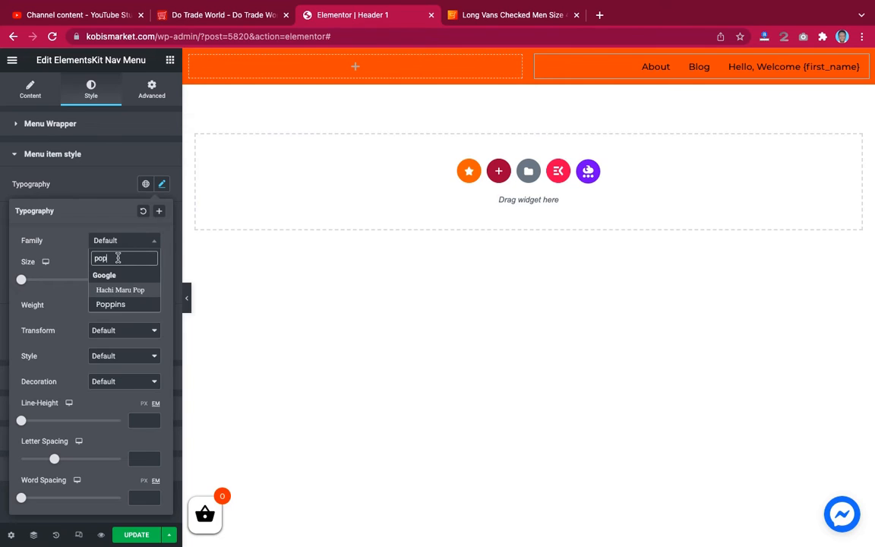
left_click(112, 304)
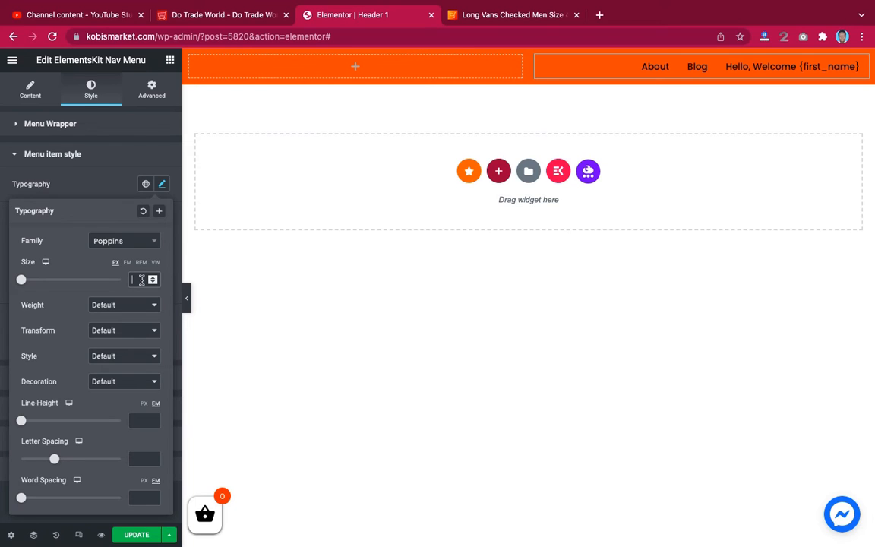
type("1")
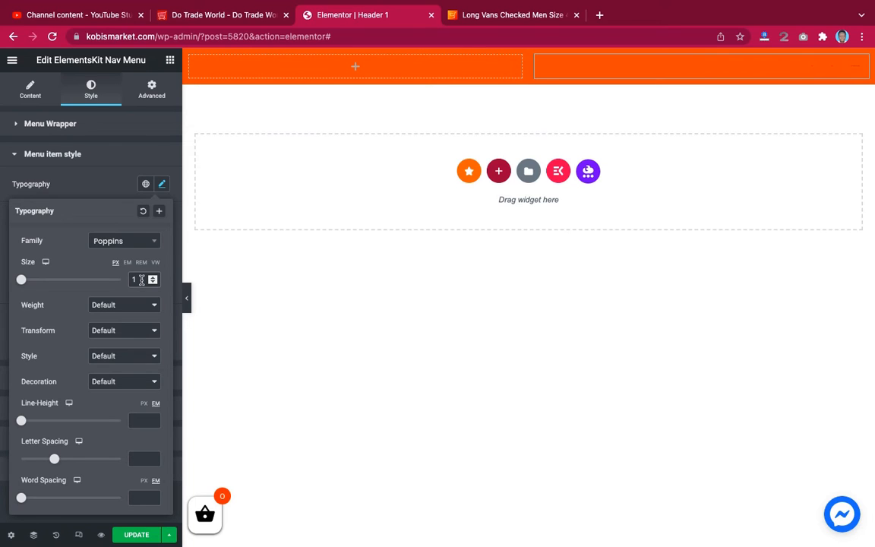
type("4")
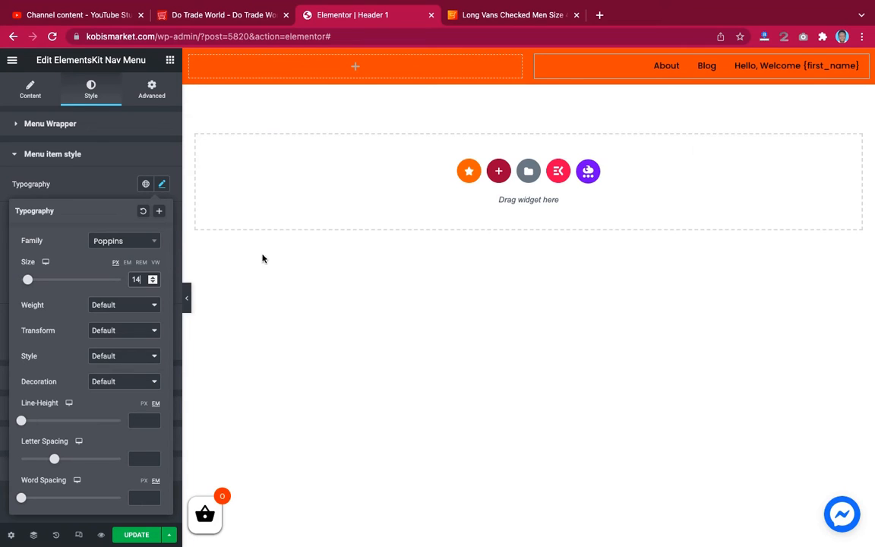
left_click(119, 184)
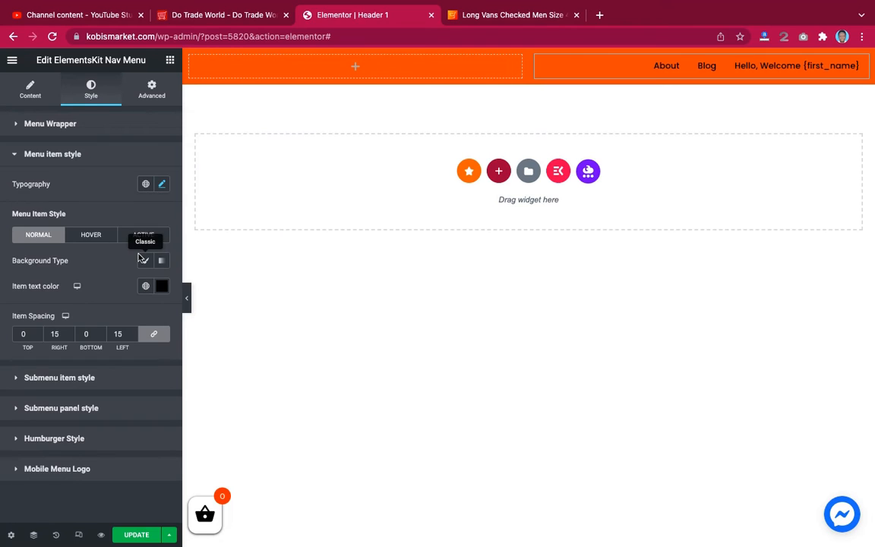
- Set the menu items' normal-state text color to white (#FFFFFF)
left_click(162, 287)
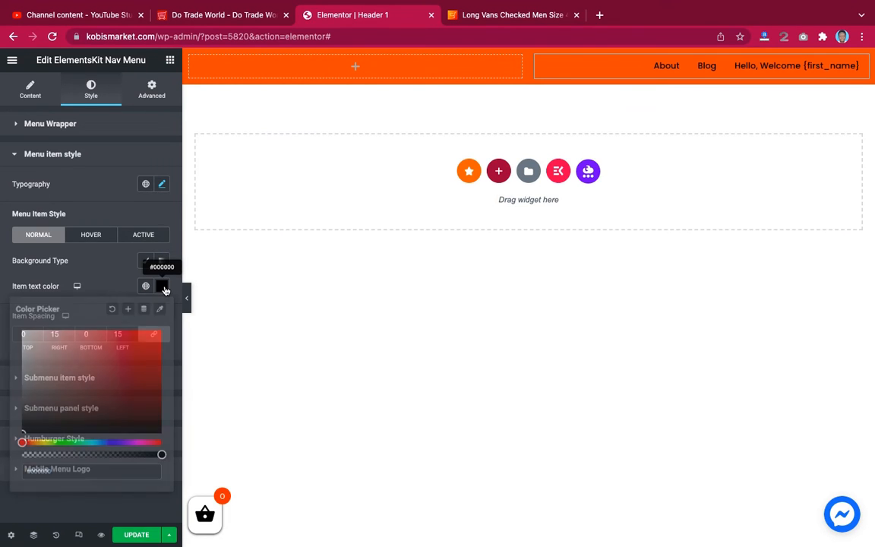
mouse_move(54, 339)
left_mouse_down()
mouse_move(22, 307)
mouse_move(5, 313)
mouse_move(25, 334)
mouse_move(9, 284)
left_mouse_up()
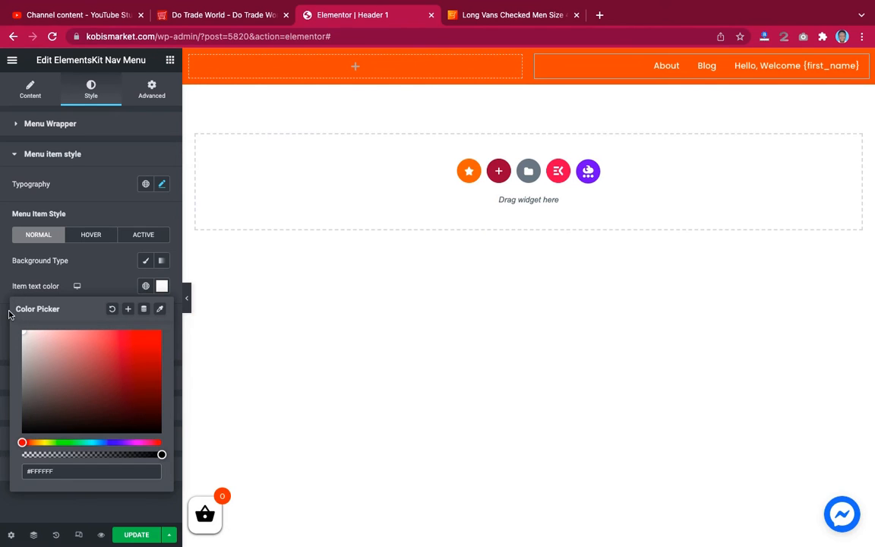
left_click(96, 258)
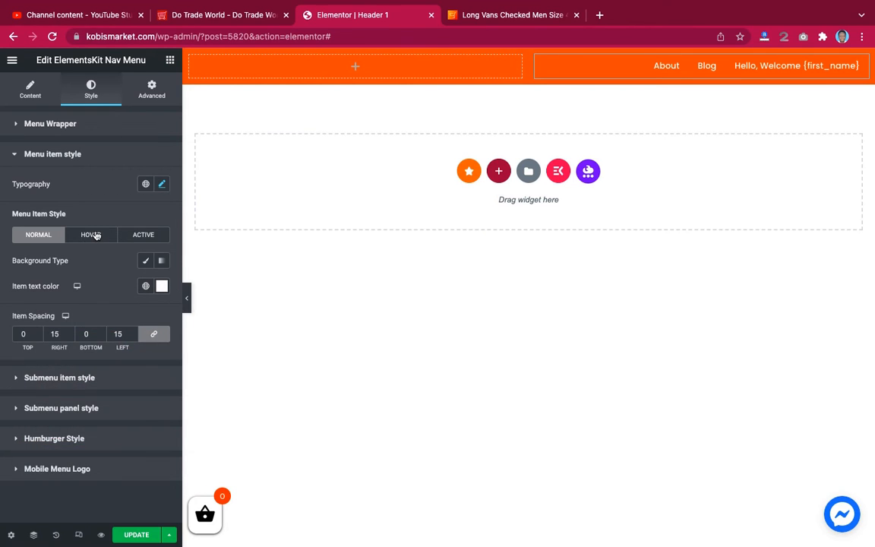
- Set the menu items' hover background type to Classic, trying #000000 before clearing the color
left_click(96, 236)
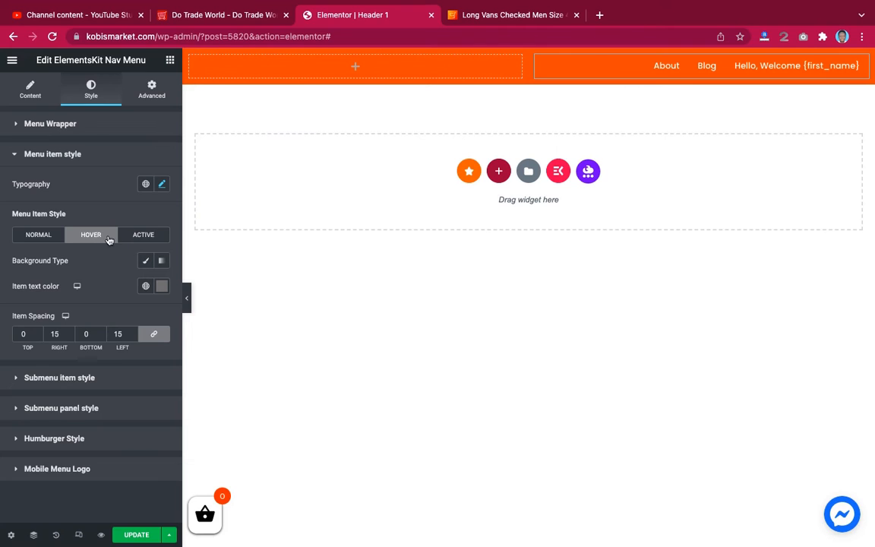
left_click(147, 261)
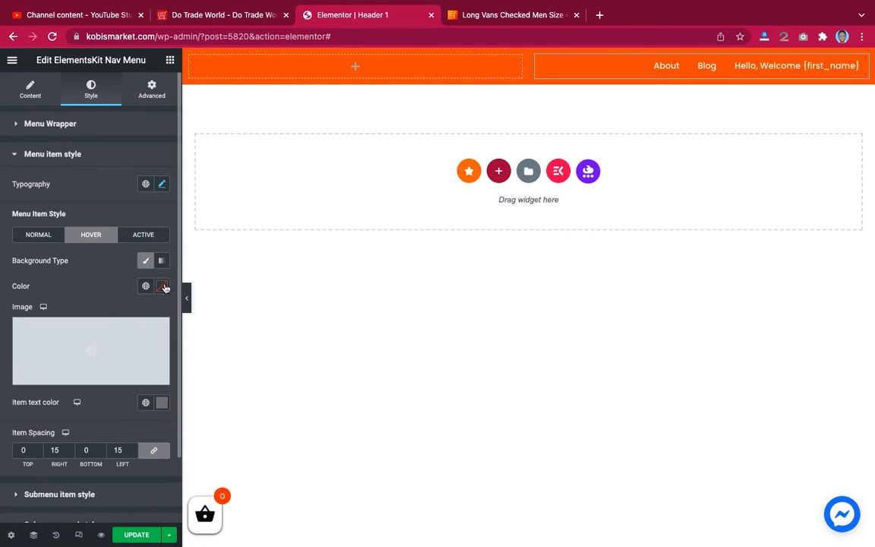
left_click(163, 286)
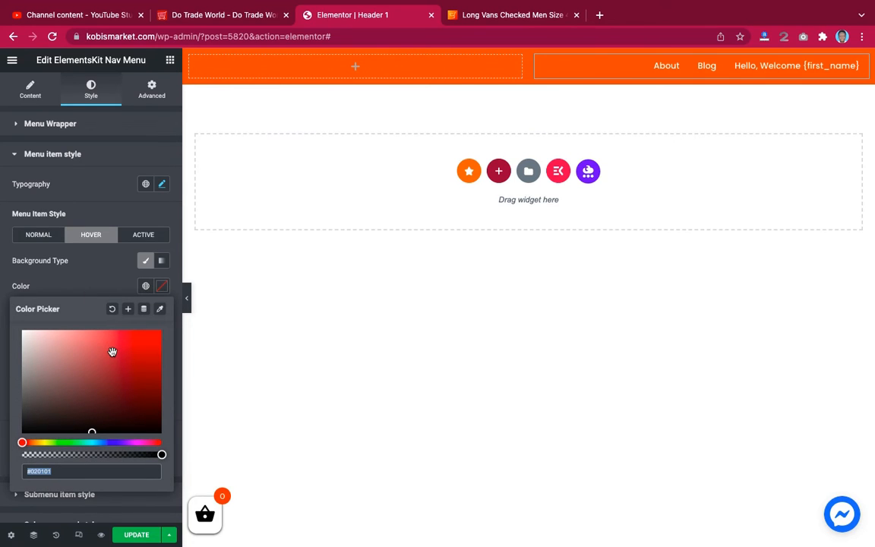
left_click(89, 431)
left_click(93, 272)
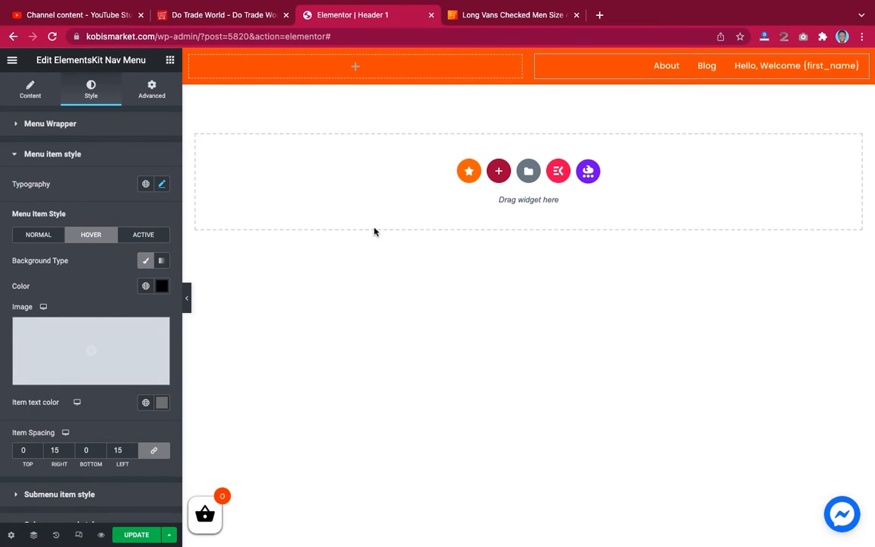
left_click(162, 285)
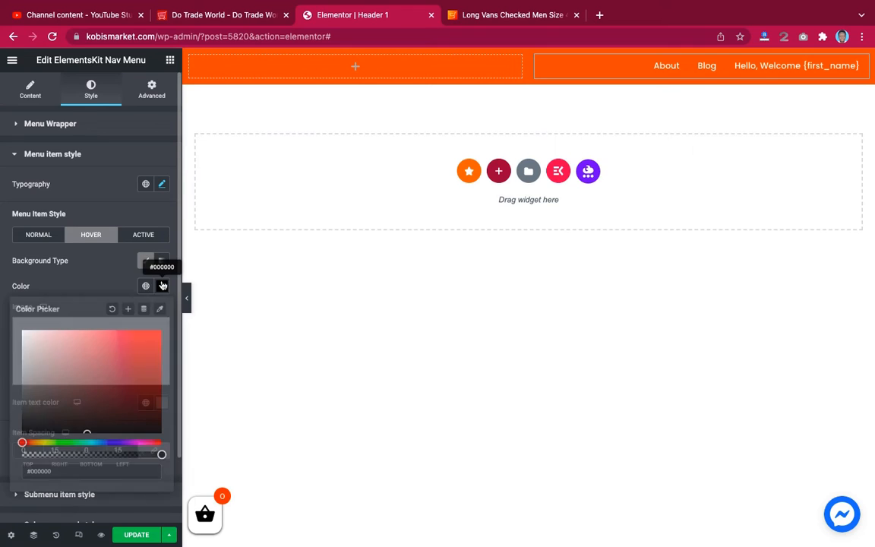
left_click(113, 309)
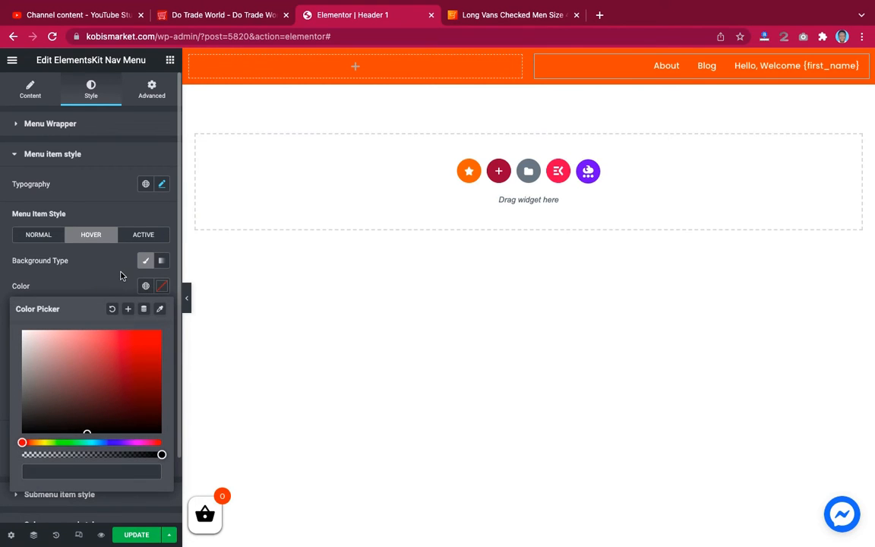
left_click(121, 275)
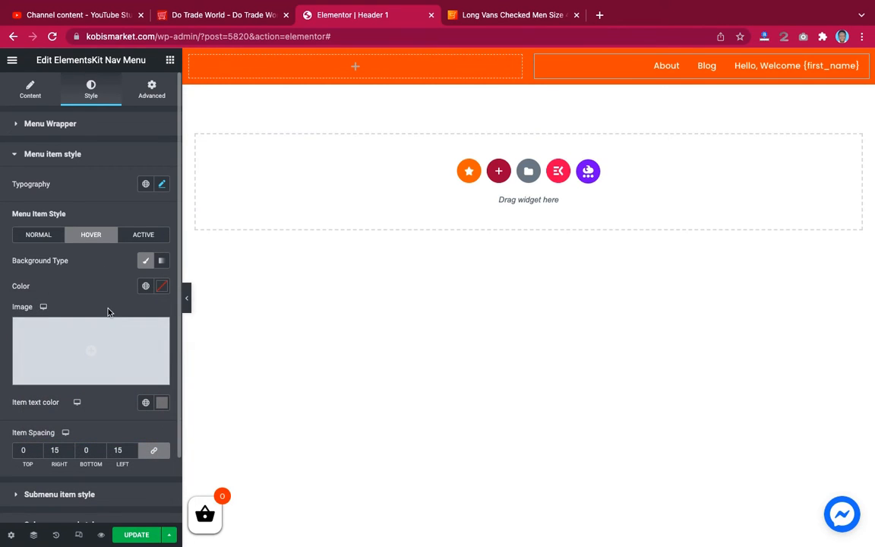
- Set the menu items' hover-state text color to black
scroll(108, 312, "down", 2)
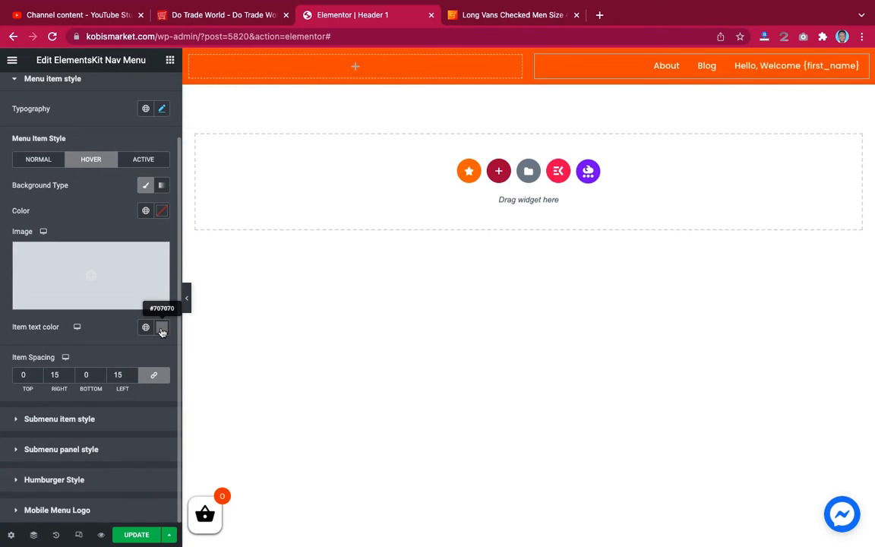
left_click(161, 329)
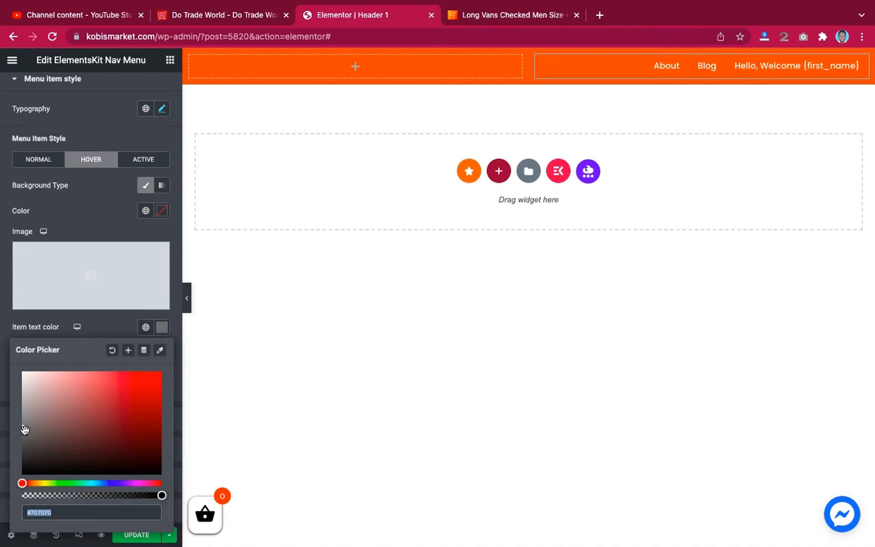
left_click_drag(24, 430, 17, 495)
left_click(118, 328)
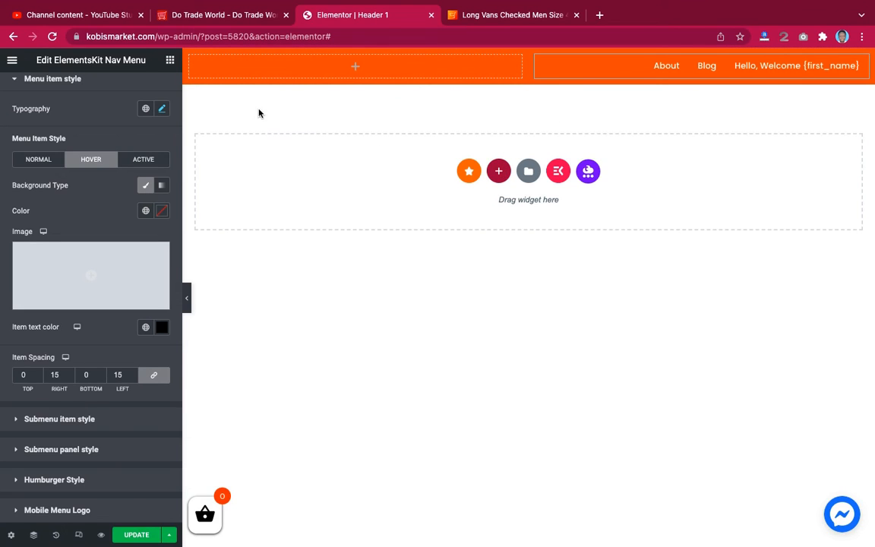
- Add a new section with three equal columns below the orange header section
left_click(498, 173)
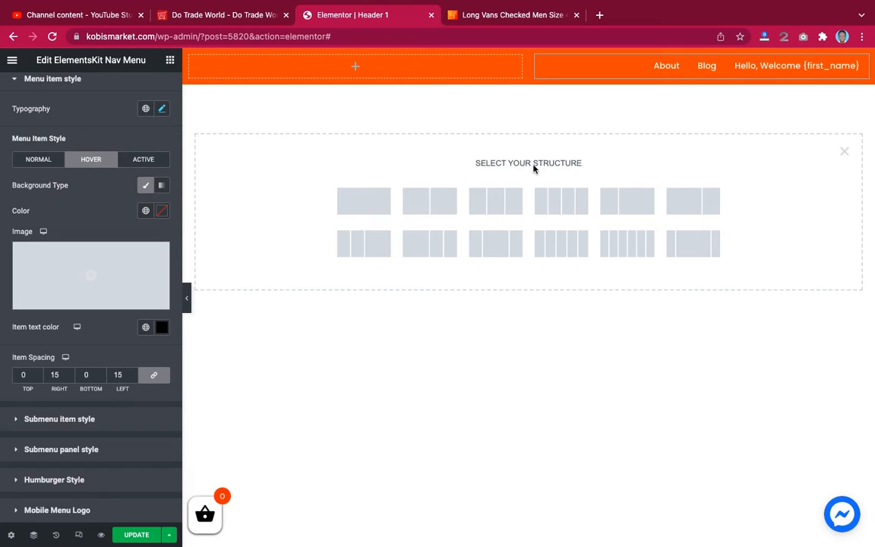
left_click(495, 205)
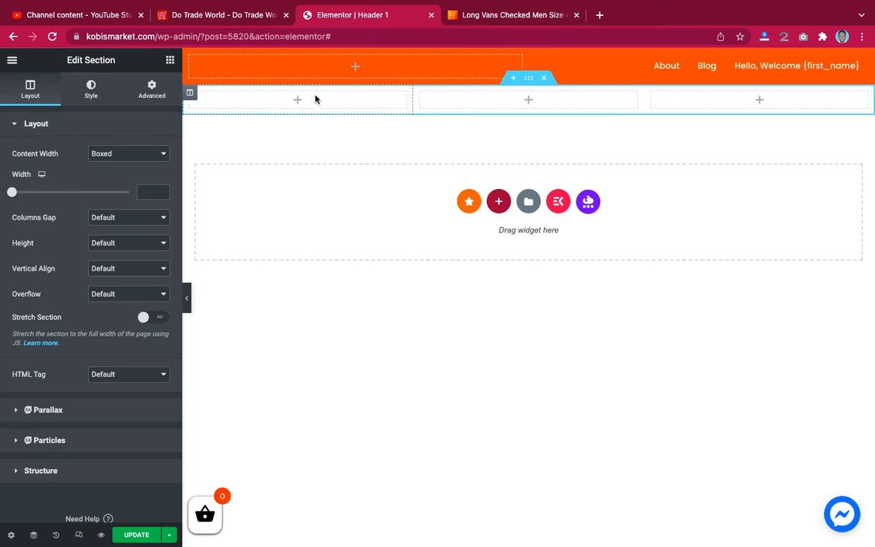
- Set the column widths in the three-column section to 20% for the first column and 30% for the third
left_click(190, 95)
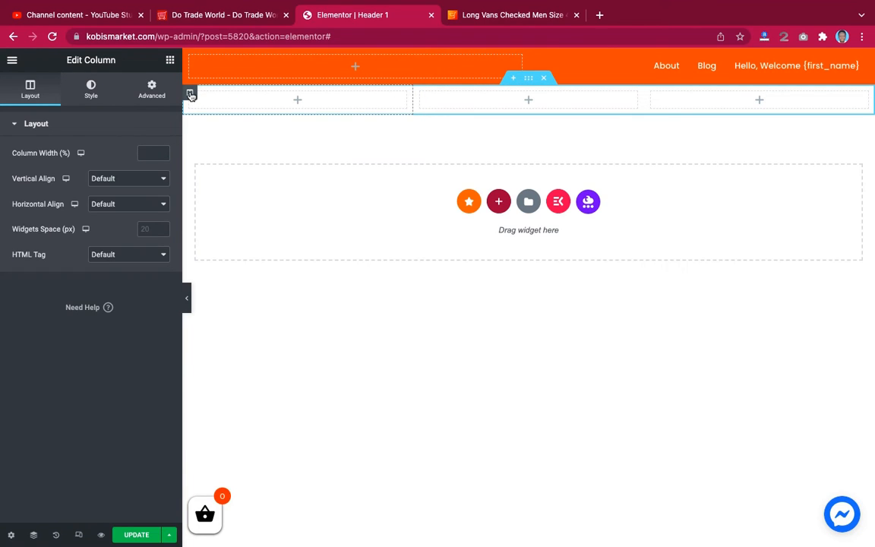
left_click(148, 153)
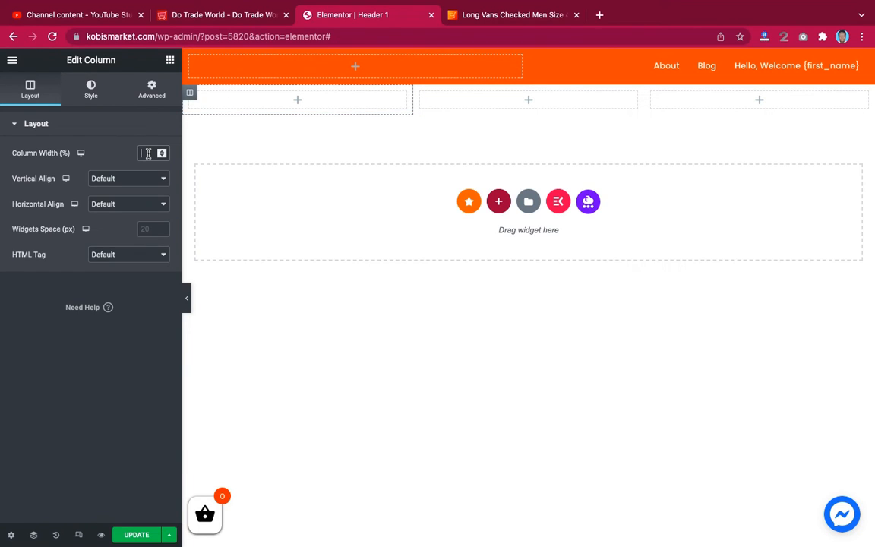
type("20")
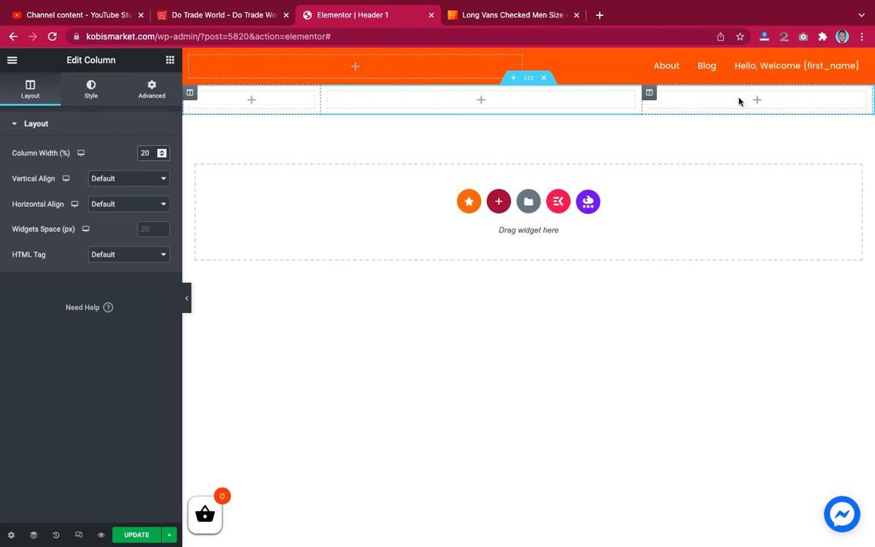
left_click(649, 94)
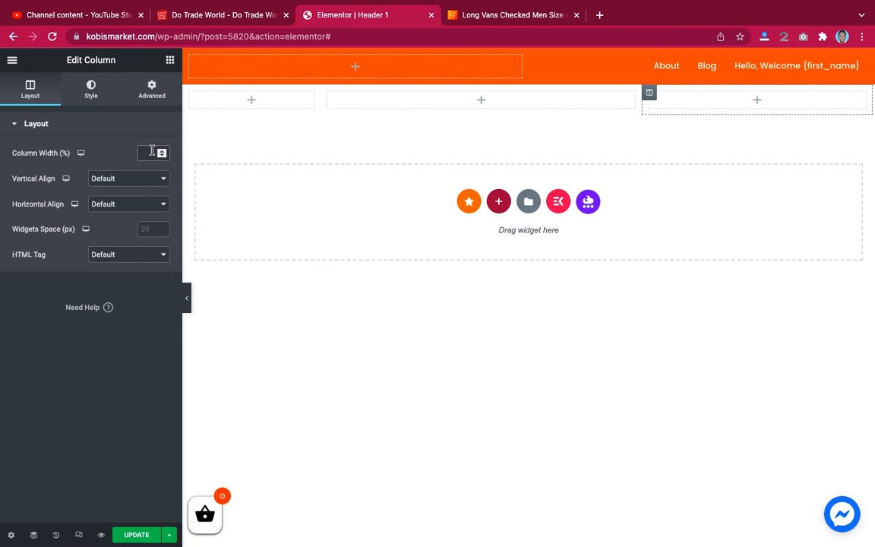
type("30")
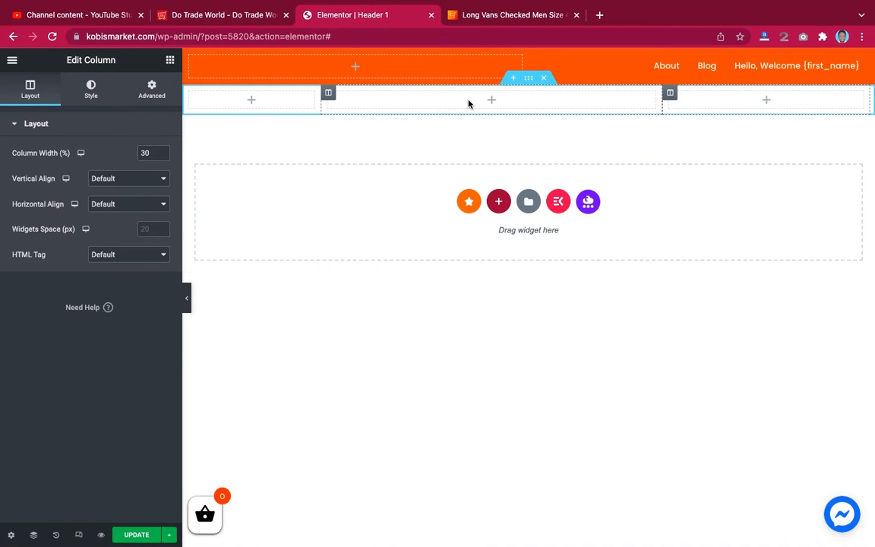
- Find the Shortcode widget by searching for "short" and place it in the middle column
left_click(203, 97)
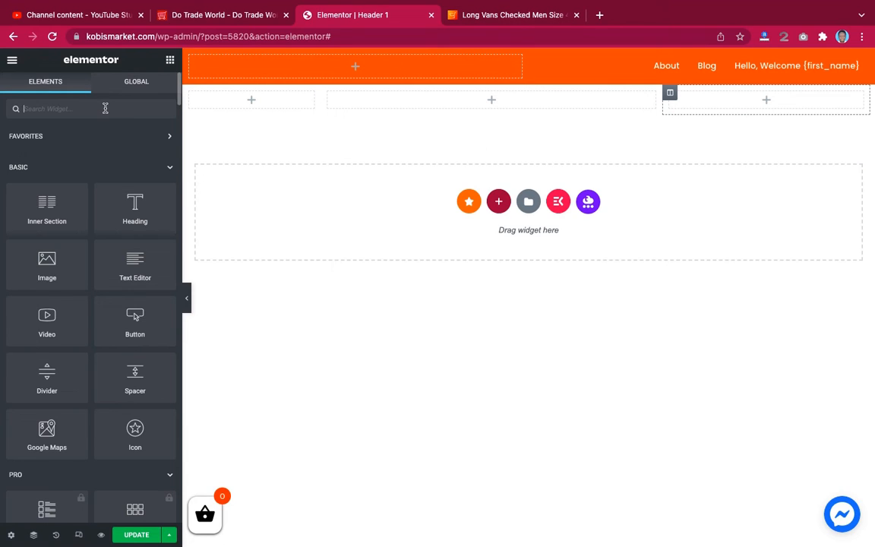
type("short")
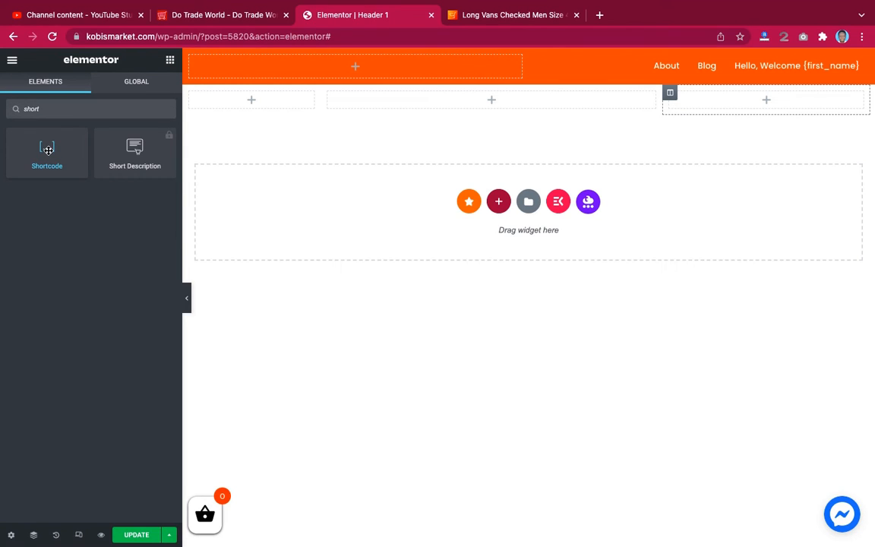
left_click_drag(48, 150, 454, 101)
- Enter [fibosearch] as the shortcode of the middle column's widget
left_click(101, 198)
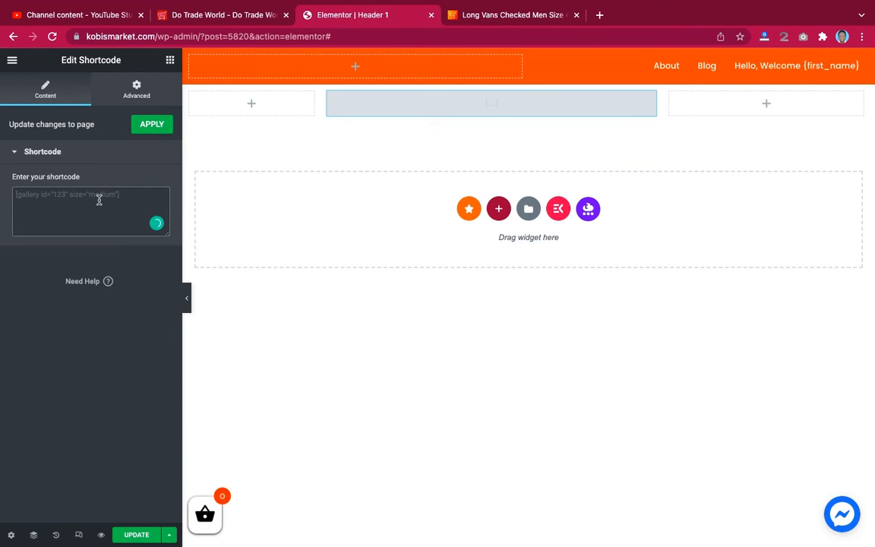
type("[")
key("BackSpace")
type("[")
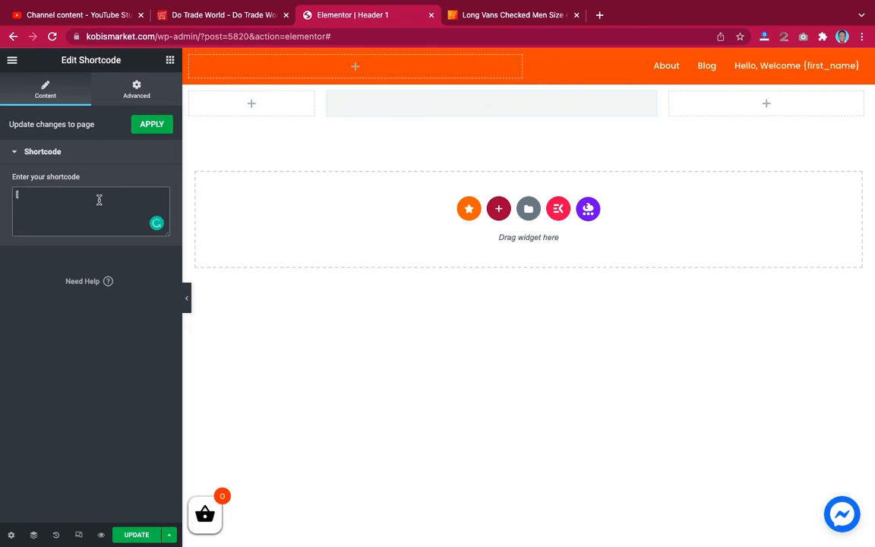
type("f")
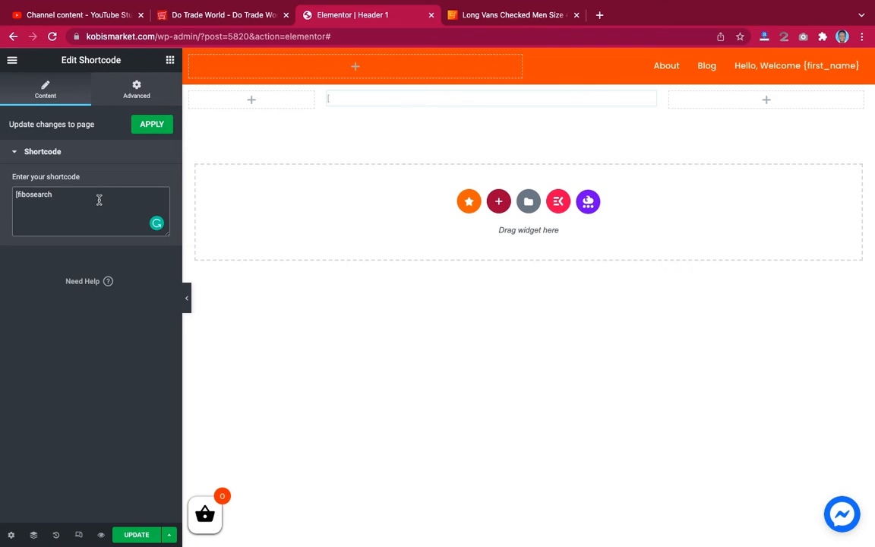
type("ibosearch]")
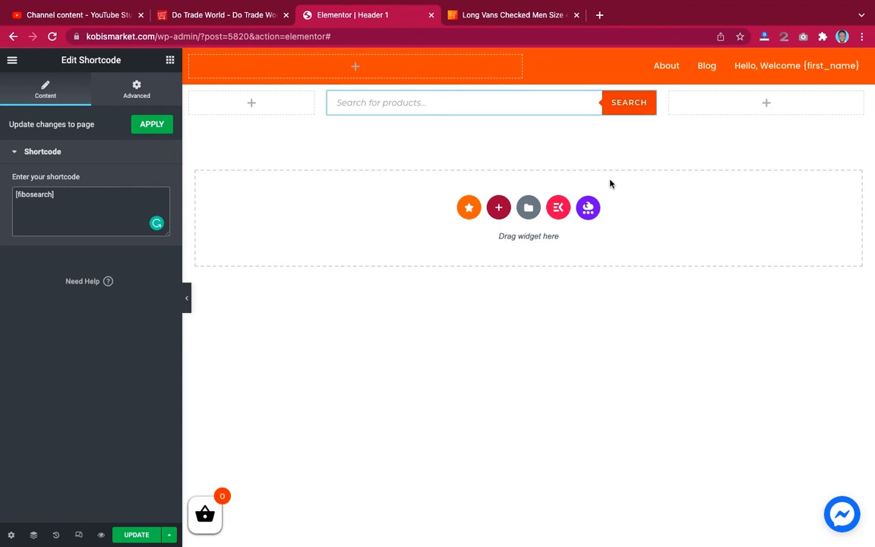
- Add an Image widget to the first column and insert the cropped-kobismarket-5.png logo, searching the media library for "kobis"
left_click(243, 104)
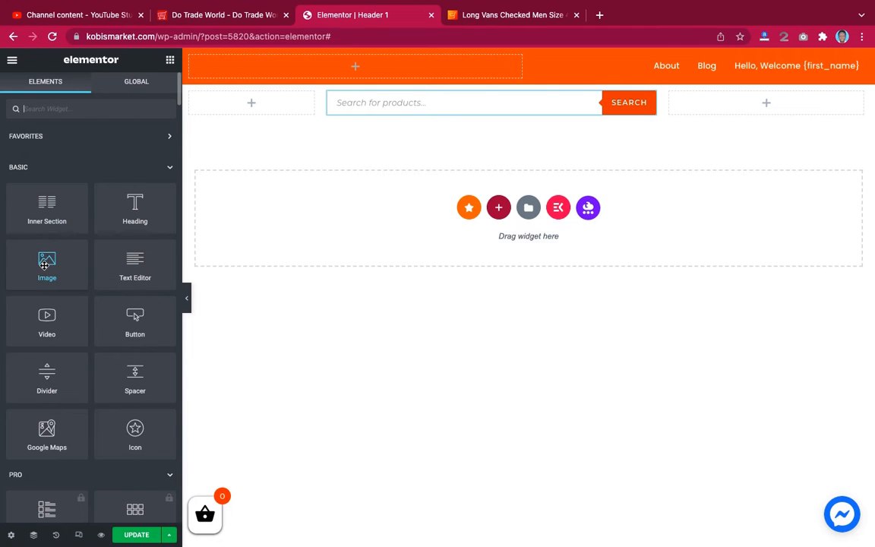
left_click_drag(44, 265, 243, 108)
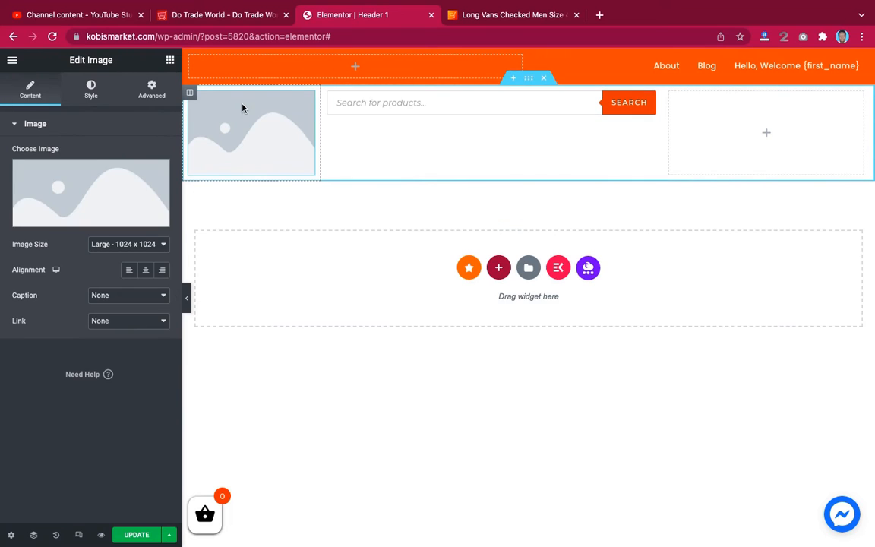
left_click(106, 189)
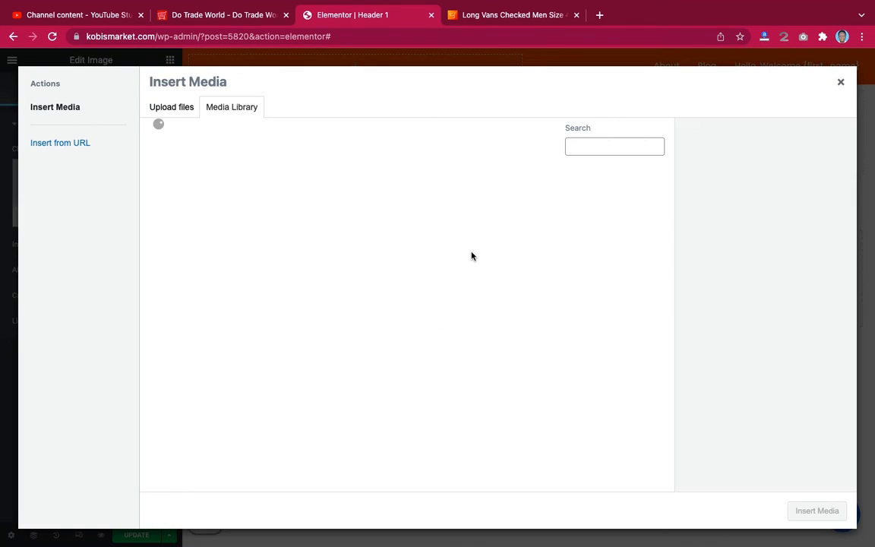
left_click(602, 145)
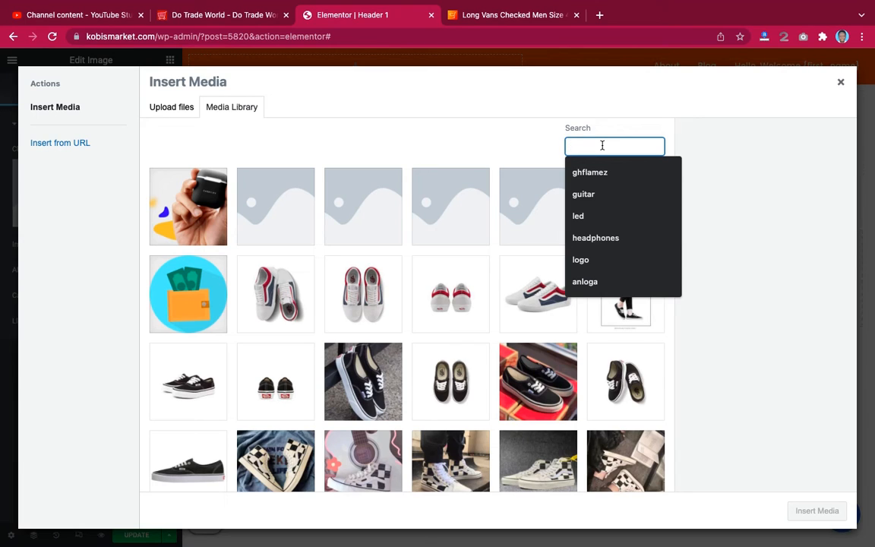
type("kobis")
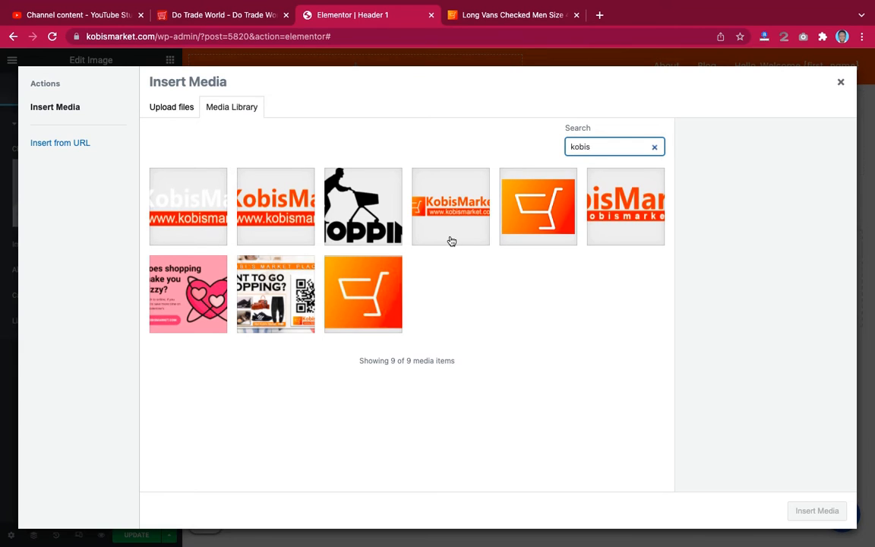
left_click(604, 211)
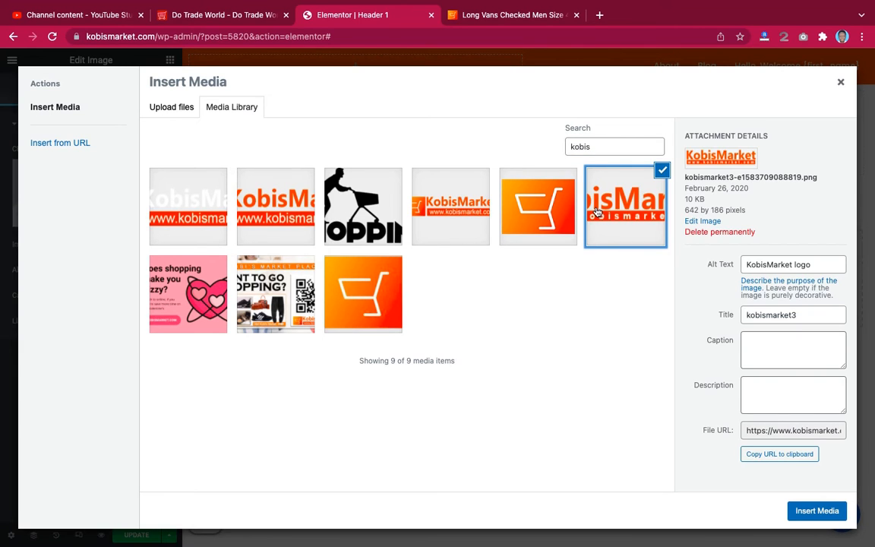
left_click(415, 194)
left_click(275, 211)
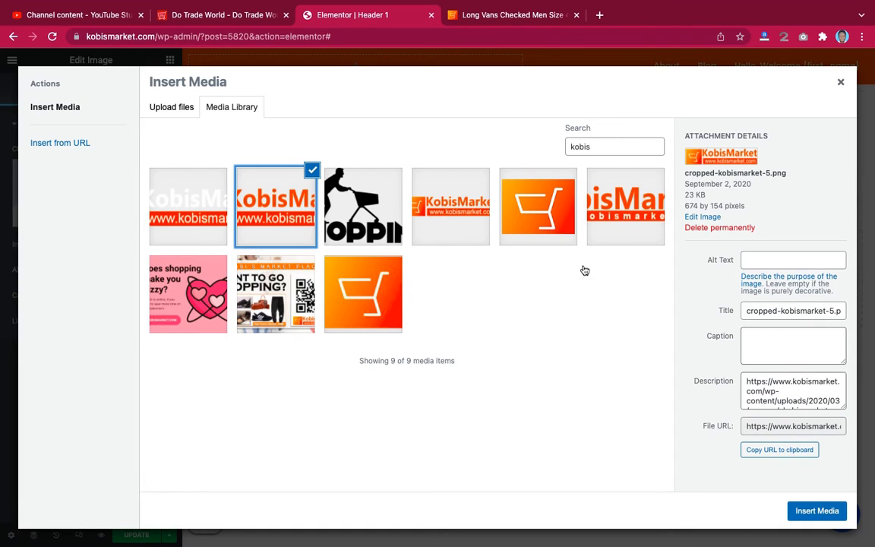
left_click(809, 510)
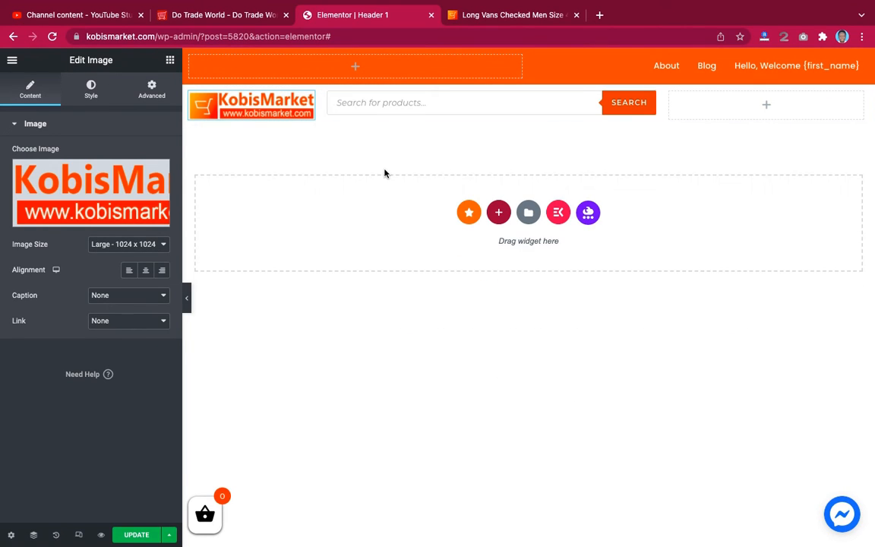
left_click(186, 304)
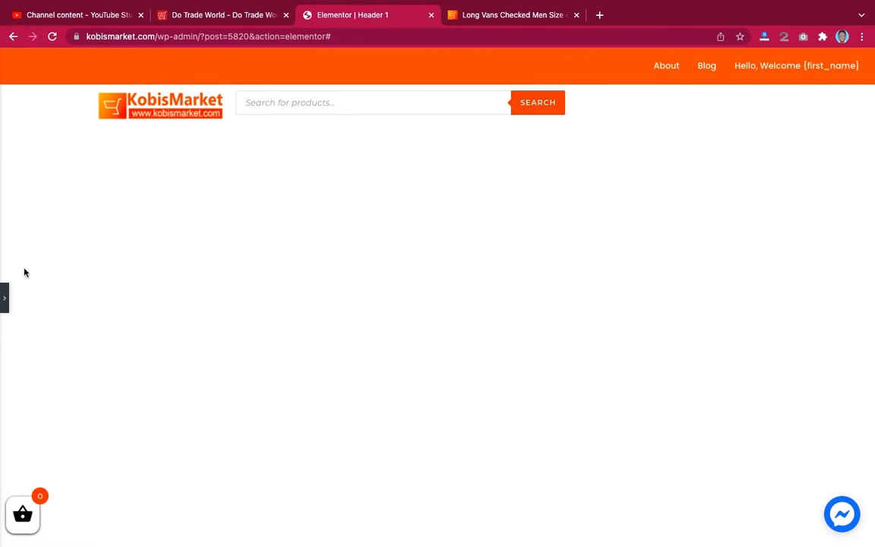
left_click(6, 304)
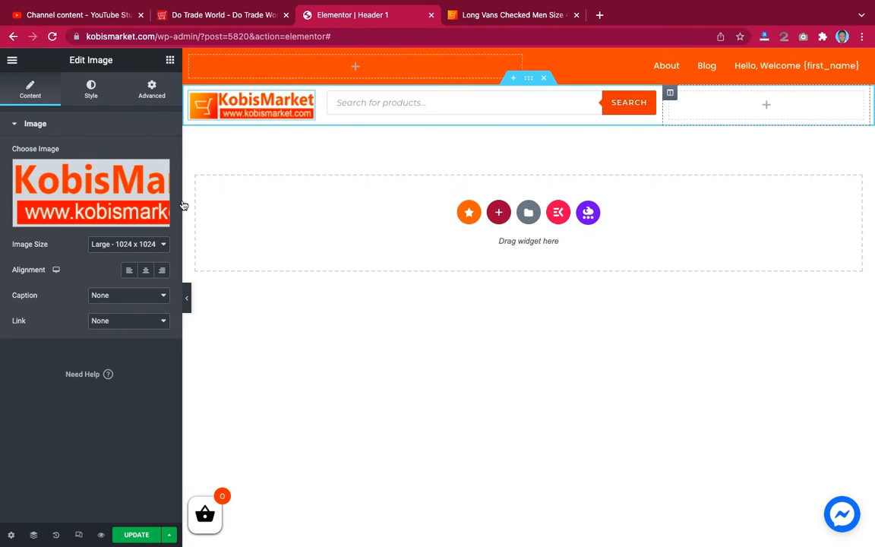
key("Delete")
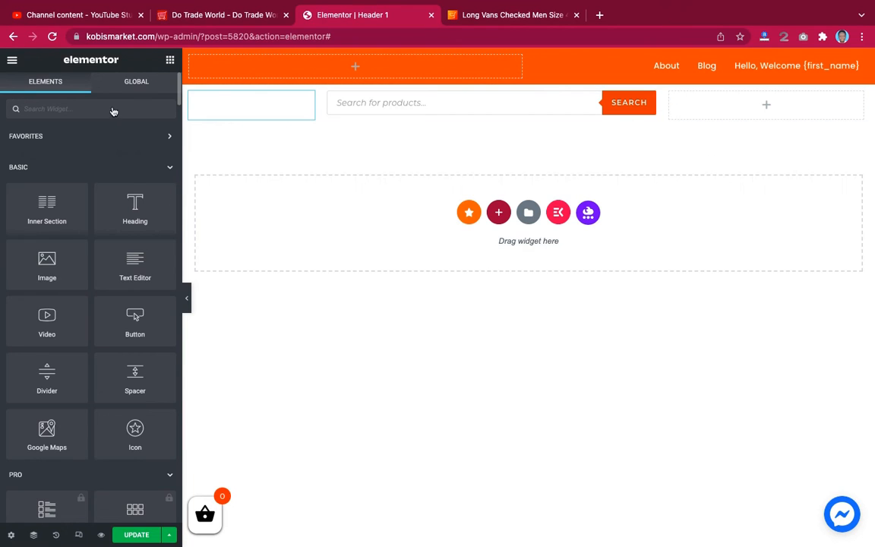
key("ctrl+z")
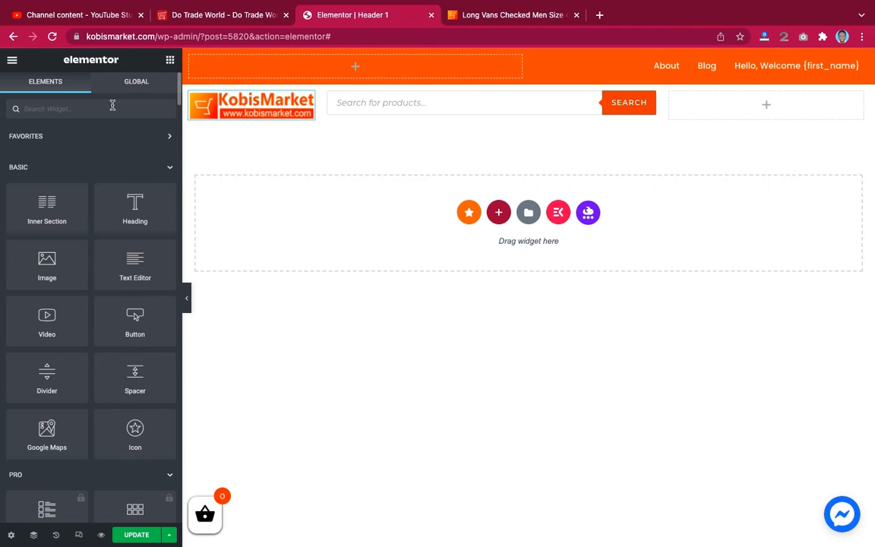
- Add an ElementsKit Nav Menu widget to the third column and select Header 1 as its menu
left_click(112, 106)
type("menu")
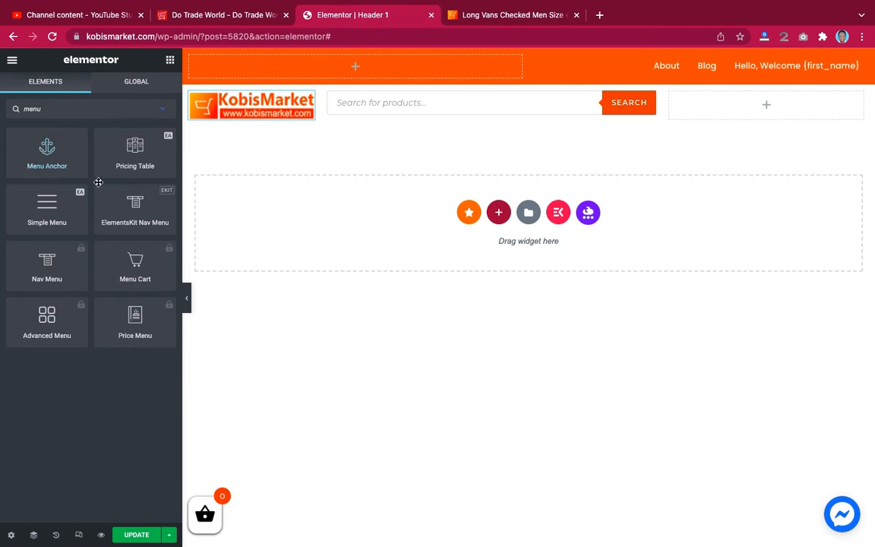
left_click_drag(136, 204, 773, 101)
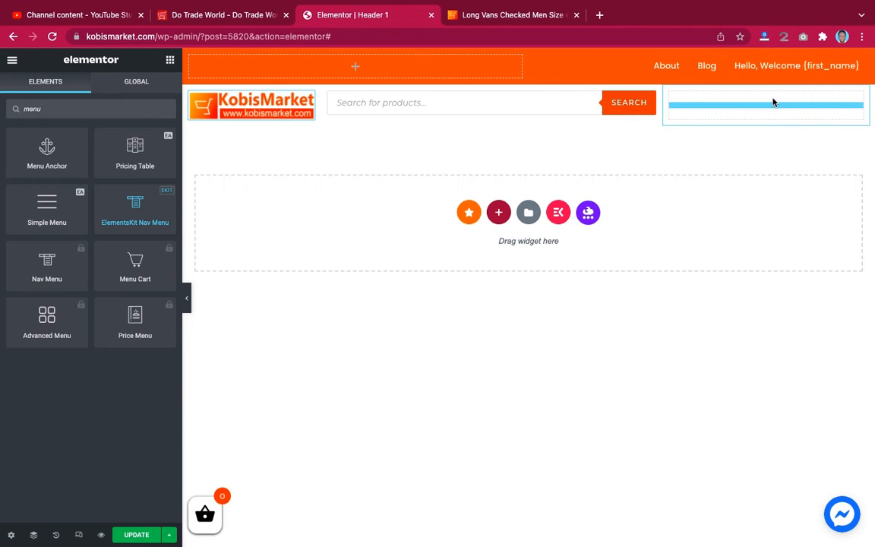
left_click(129, 155)
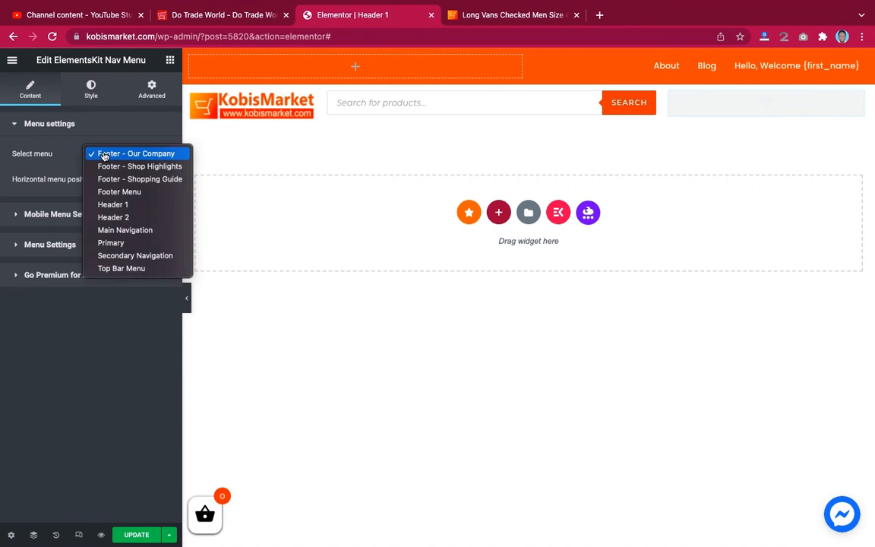
left_click(109, 206)
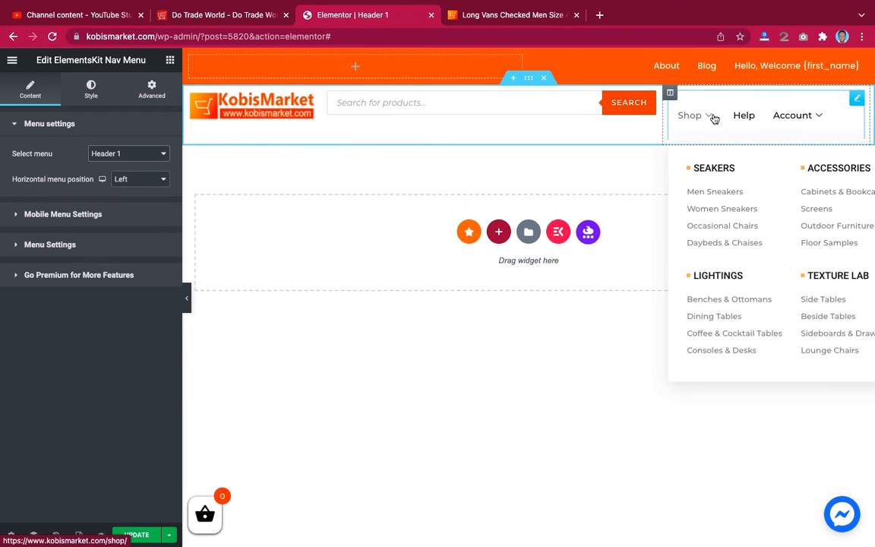
- Preview the header without the editing panel and check the Shop and Account dropdown menus
mouse_move(687, 118)
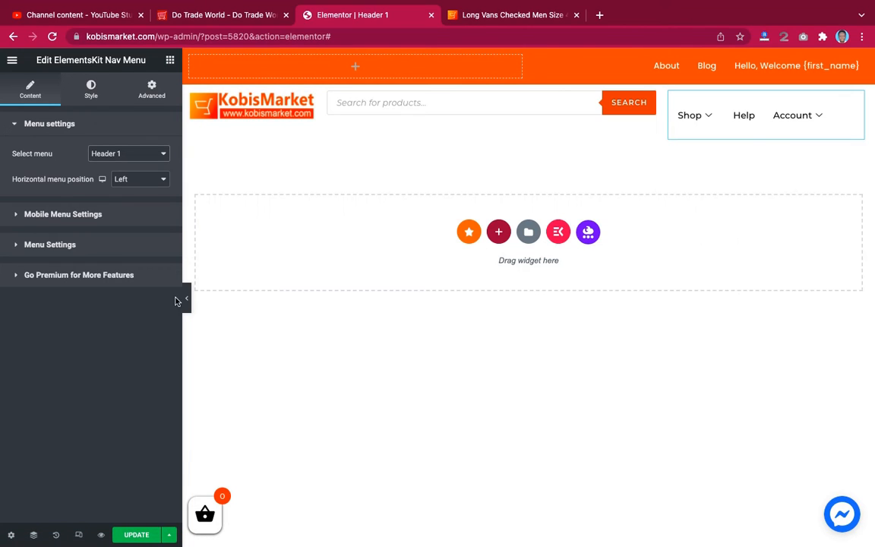
left_click(188, 305)
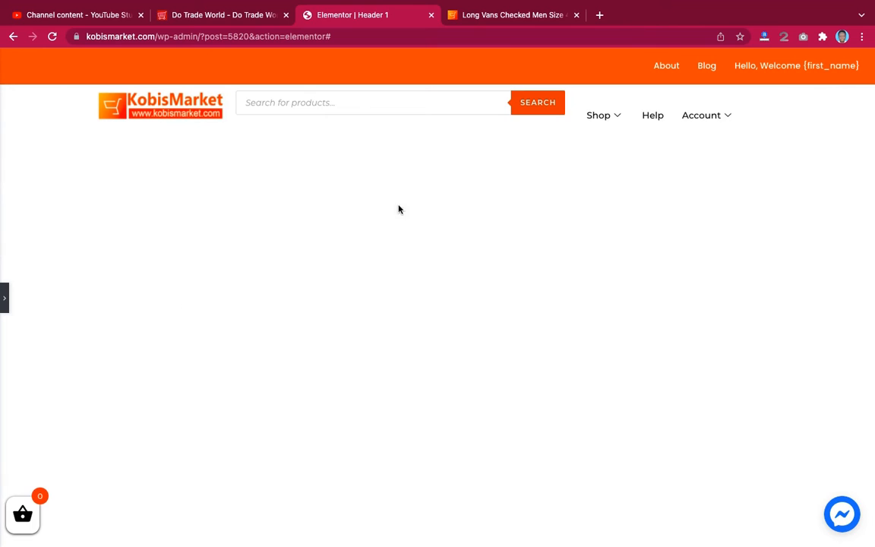
mouse_move(617, 113)
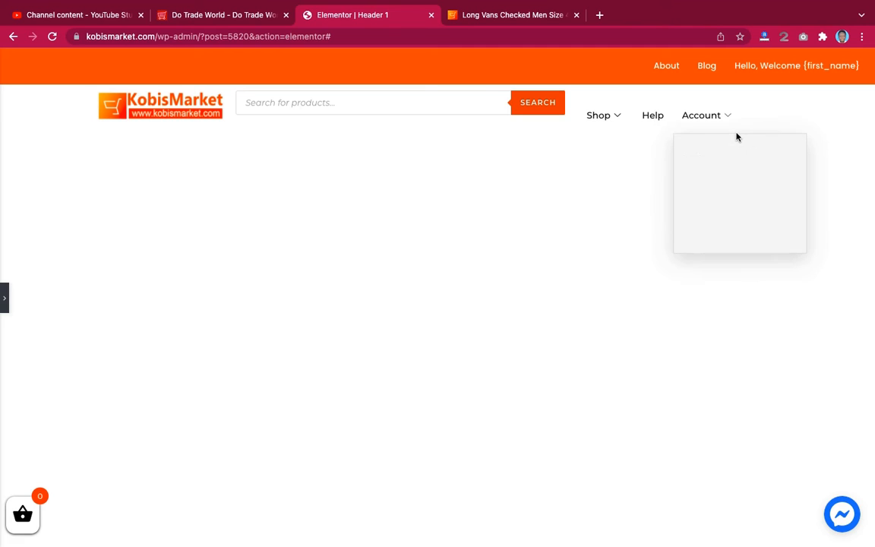
mouse_move(725, 116)
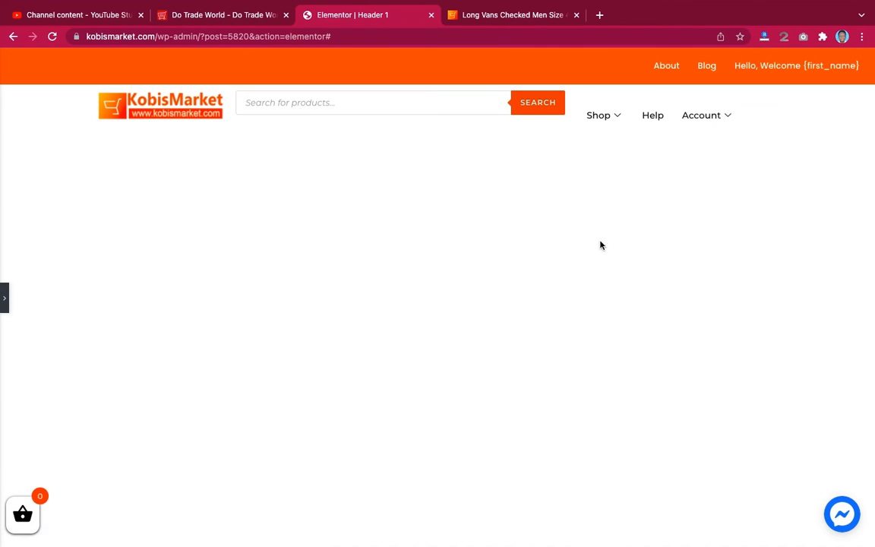
left_click(4, 299)
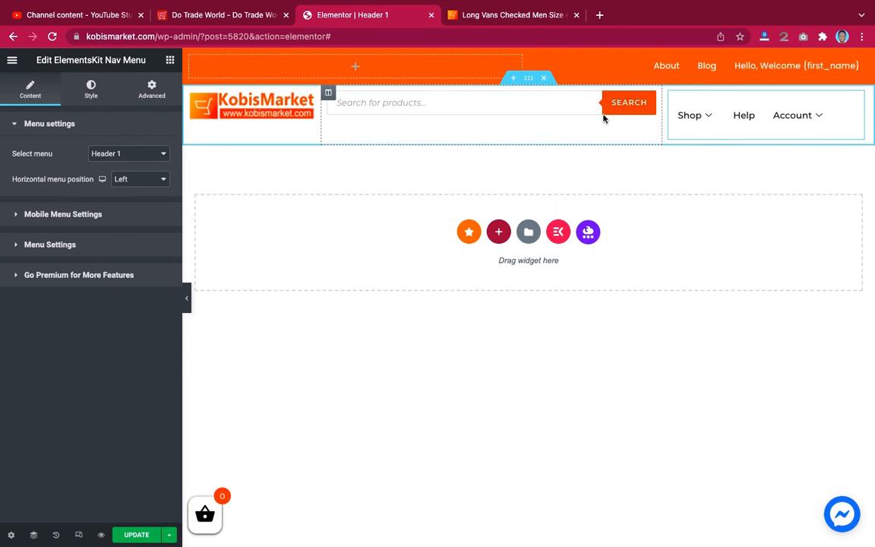
- Set the vertical alignment of the section holding the logo, search bar and menu to Middle
left_click(529, 79)
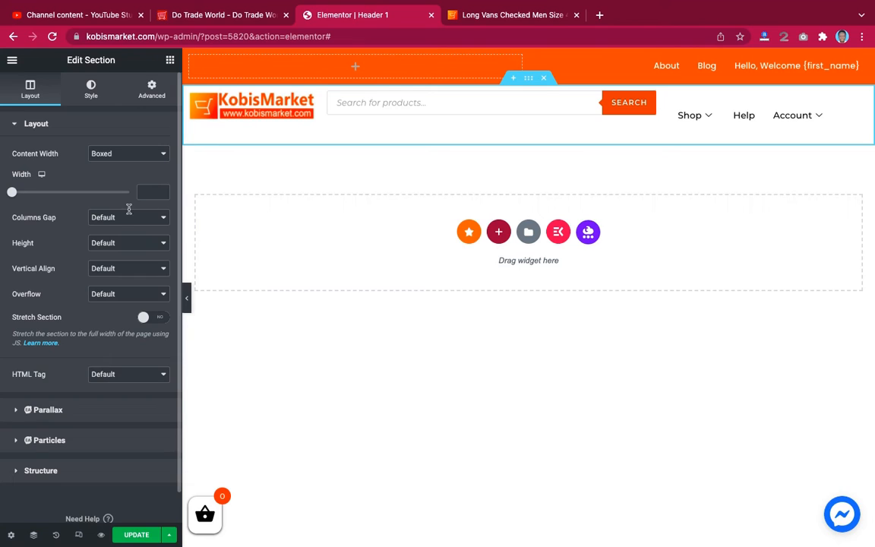
left_click(113, 271)
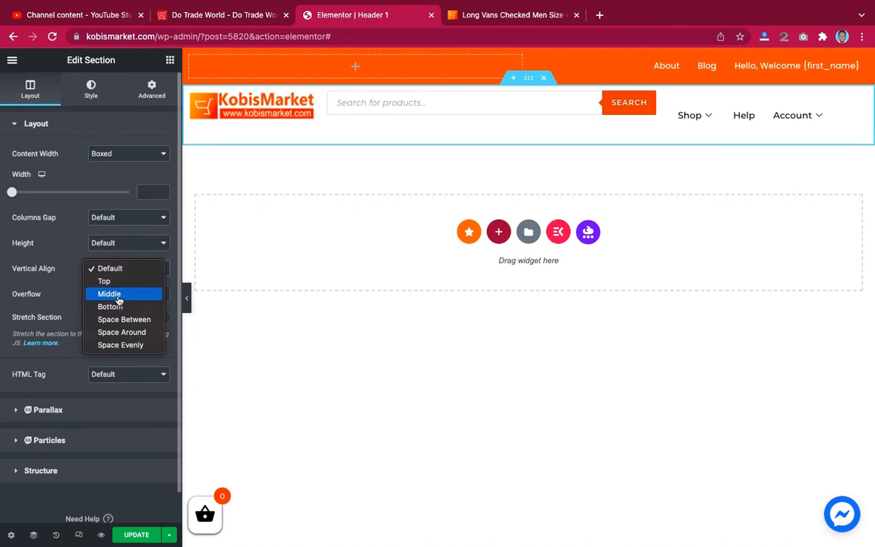
left_click(118, 294)
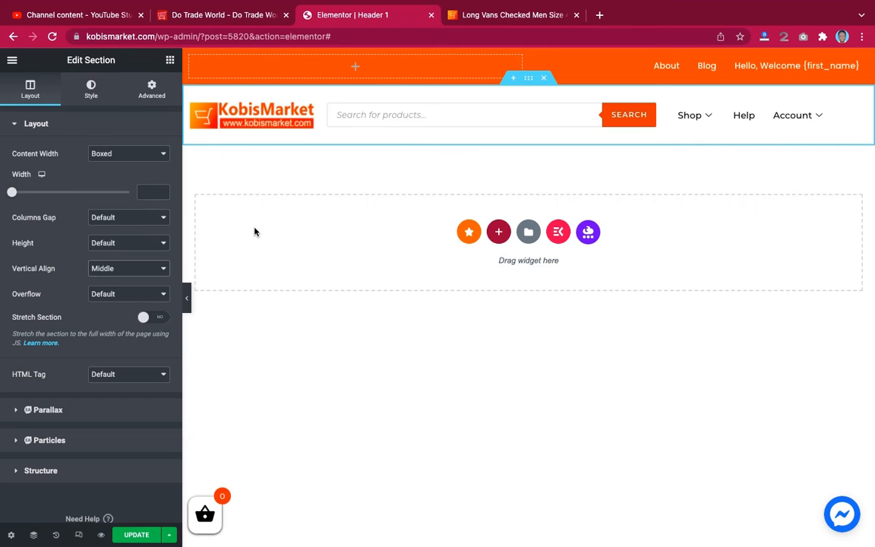
- Set the content width of the logo, search and menu section to Full Width and preview the header without the editing panel
left_click(126, 154)
left_click(122, 167)
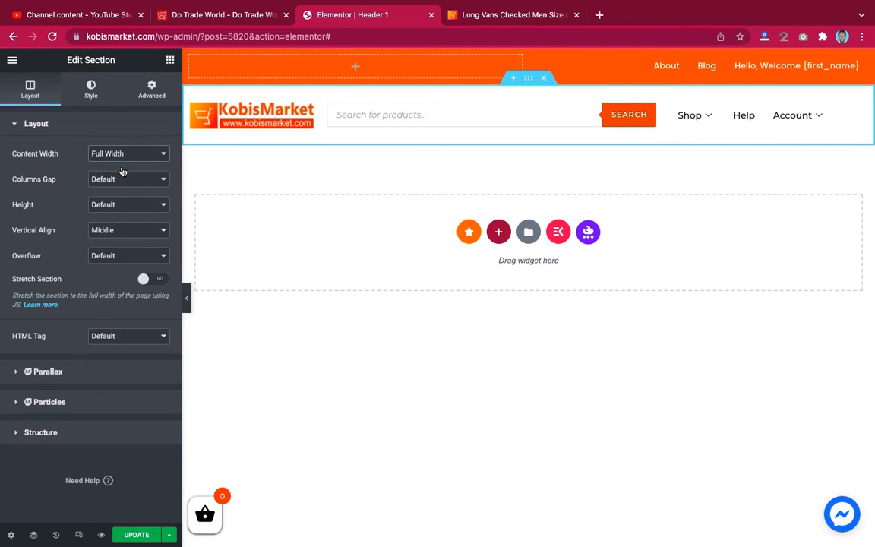
left_click(186, 296)
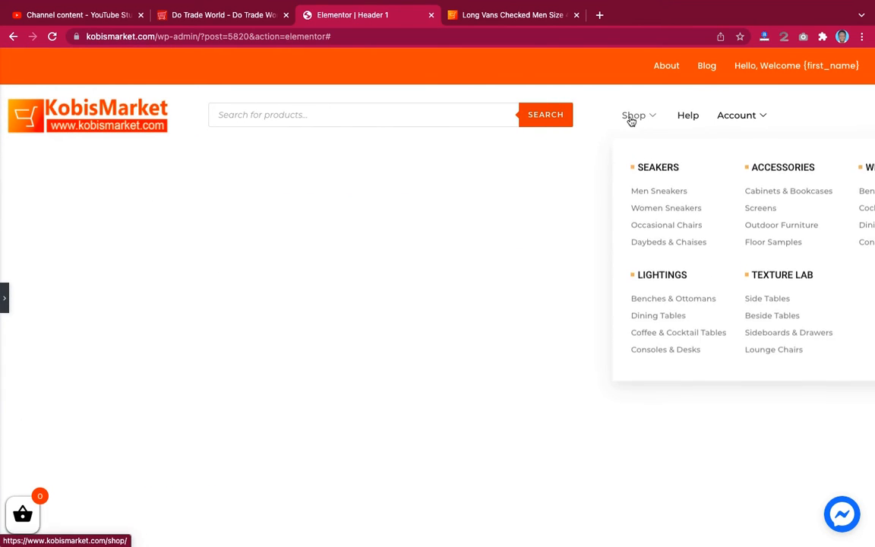
left_click(5, 300)
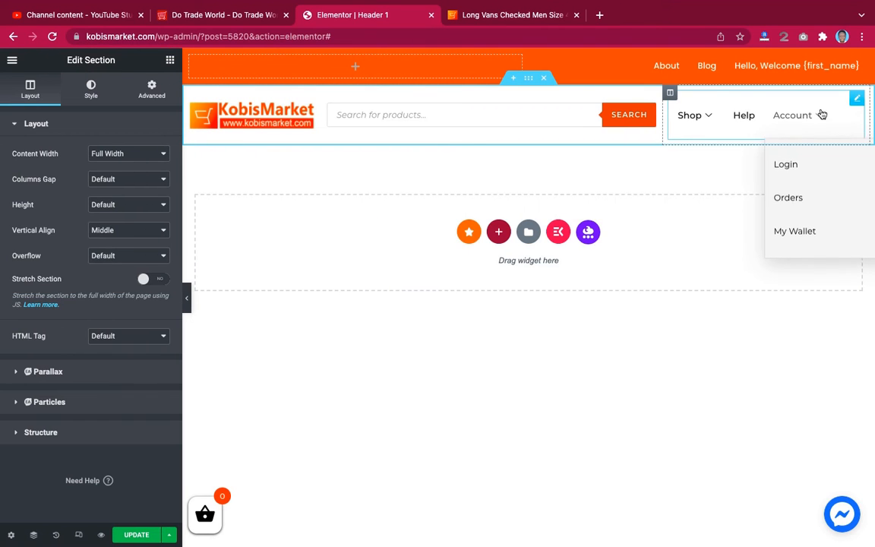
- Set the horizontal menu position of the ElementsKit Nav Menu beside the search bar to Justified and preview the header
left_click(856, 100)
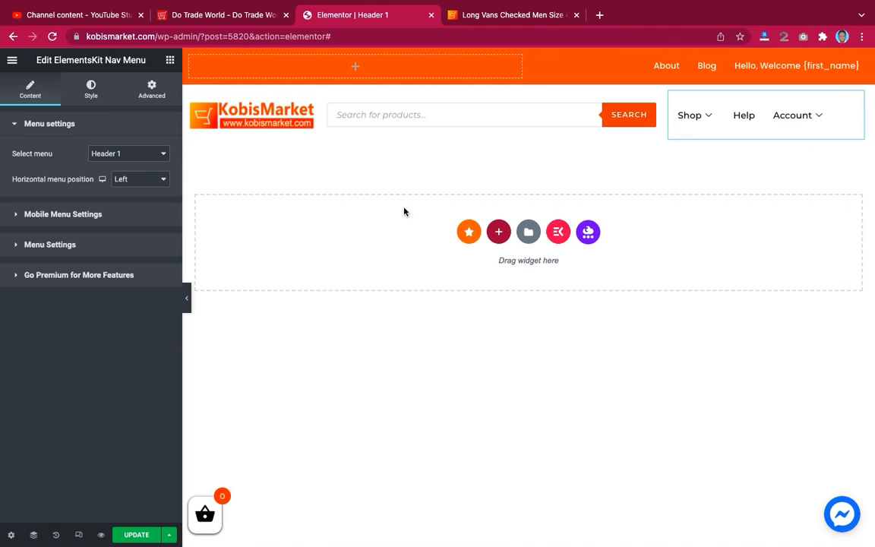
left_click(133, 177)
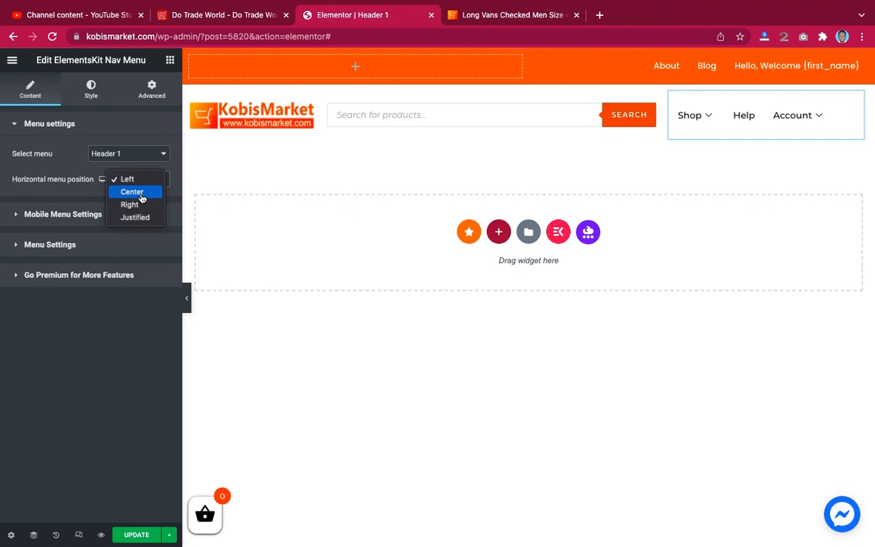
left_click(139, 219)
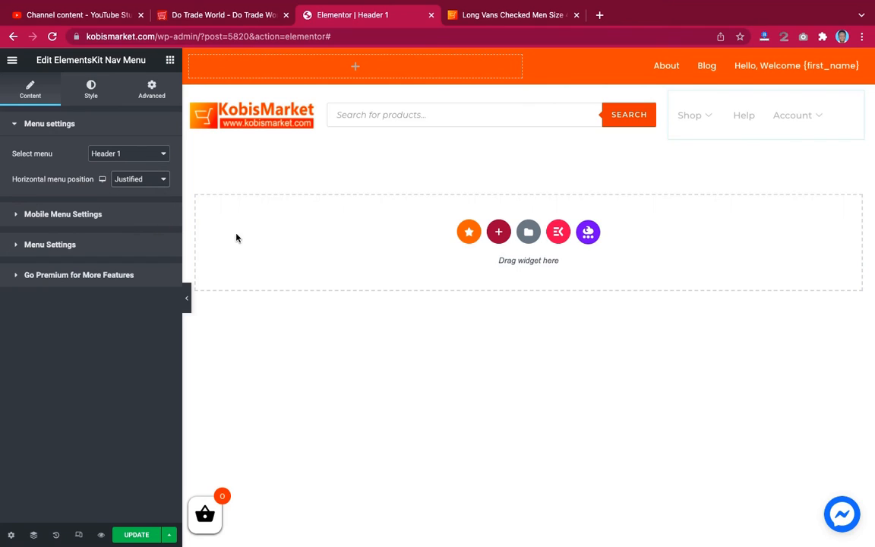
left_click(187, 303)
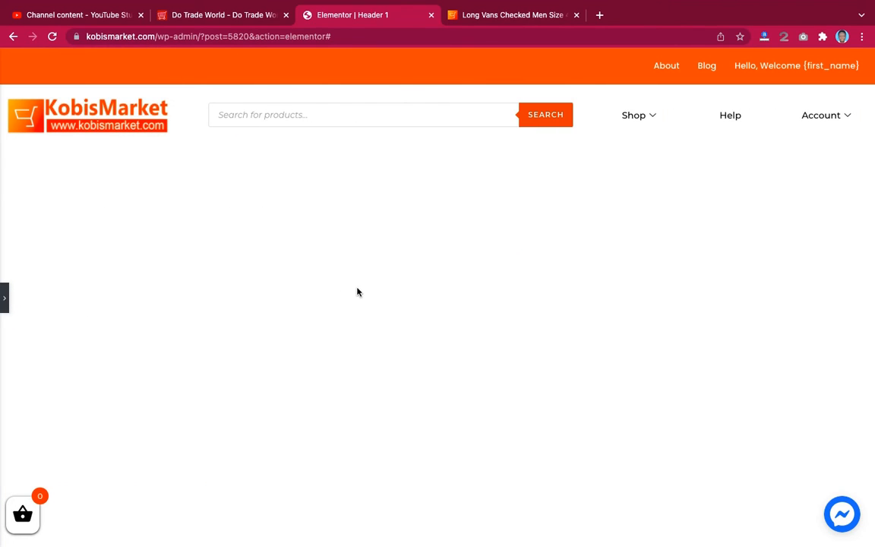
mouse_move(644, 121)
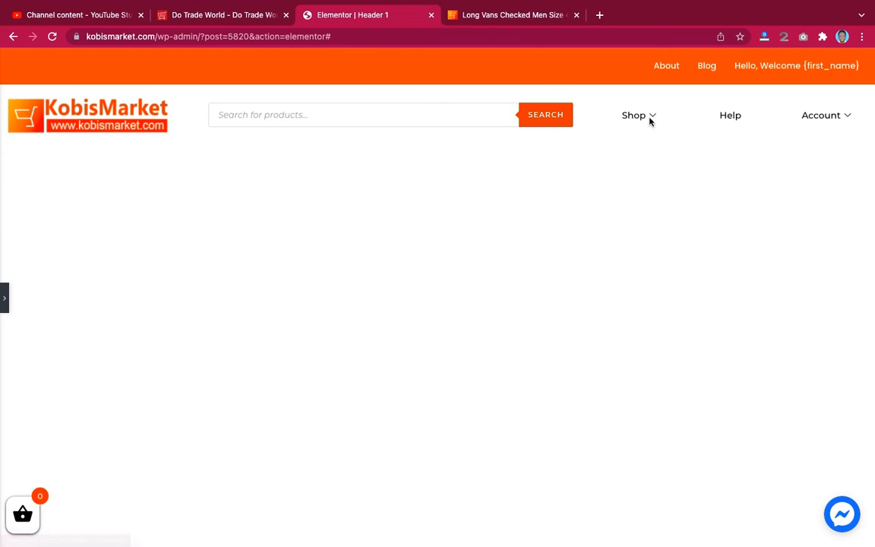
left_click(4, 299)
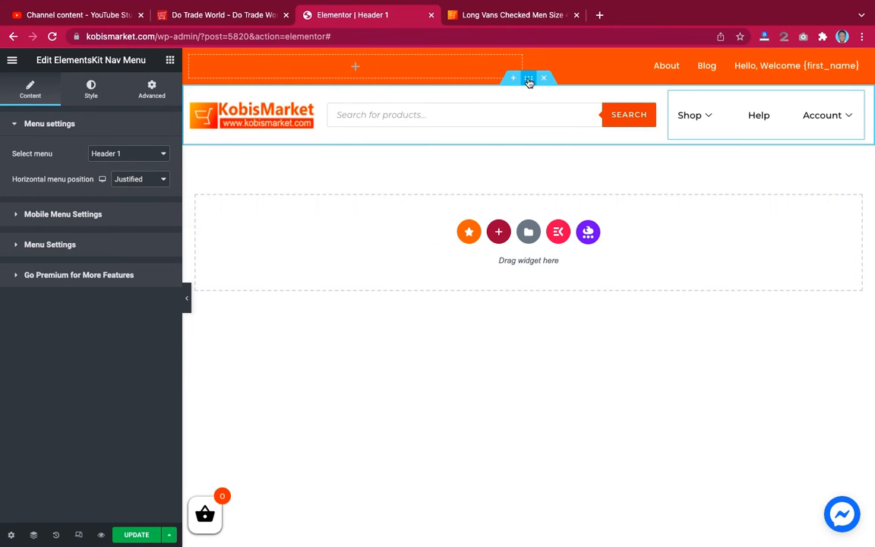
- Give the section holding the logo, search bar and menu a classic background in white, #FFFFFF
left_click(528, 79)
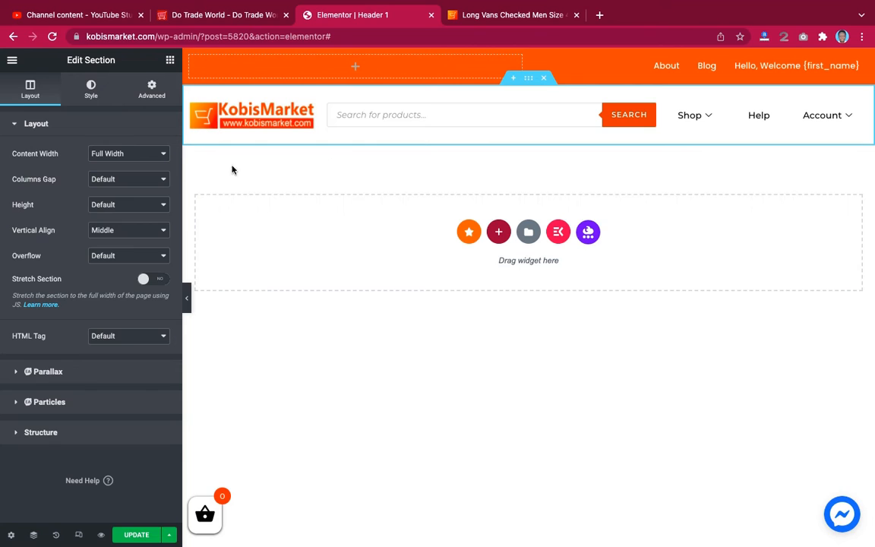
left_click(91, 89)
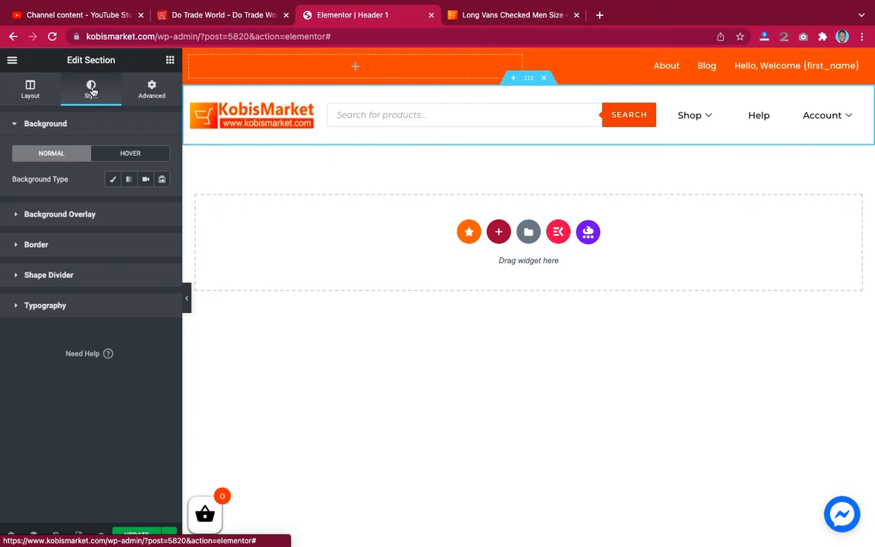
left_click(112, 179)
left_click(159, 205)
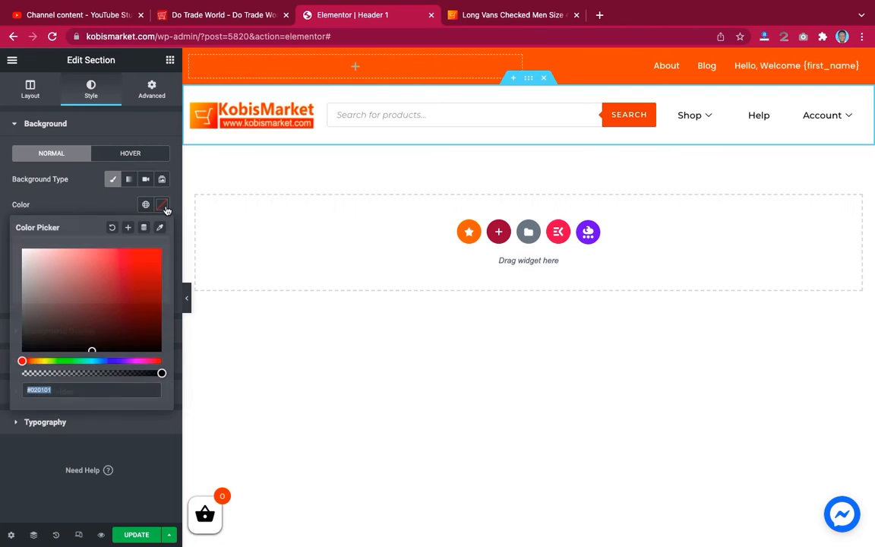
left_click_drag(28, 269, 14, 241)
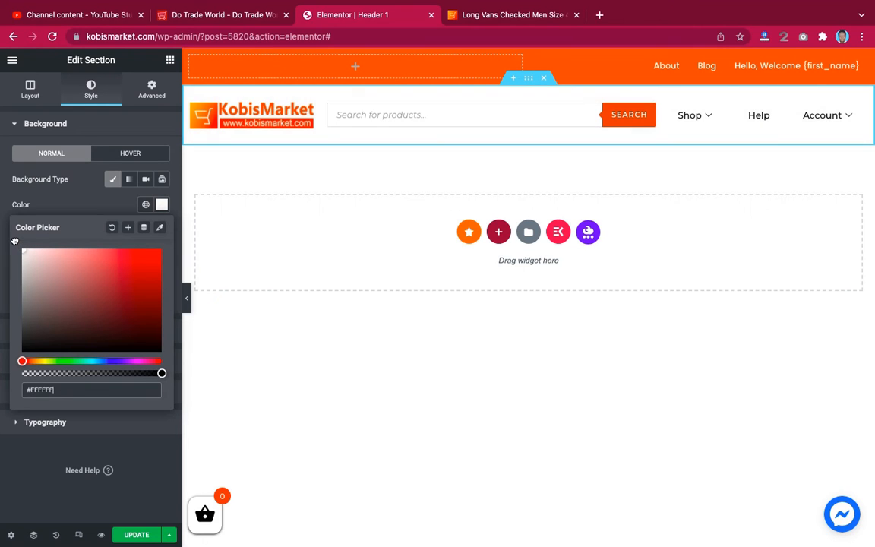
left_click(73, 199)
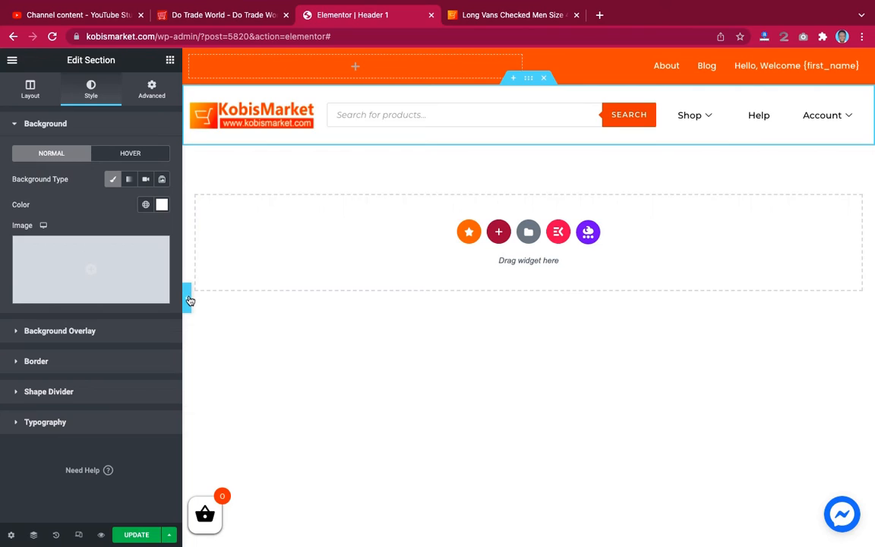
- Preview the header at full width without the editing panel and save the updated header
left_click(188, 299)
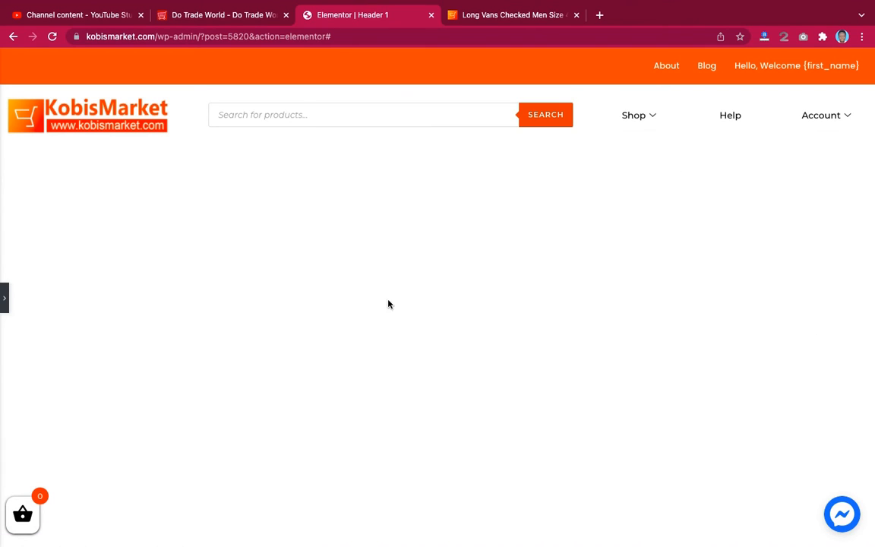
left_click(4, 296)
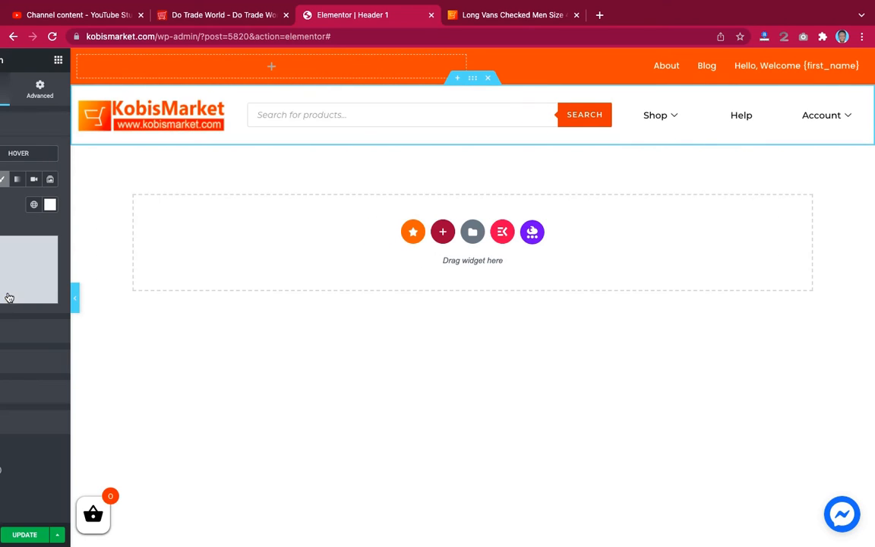
left_click(136, 536)
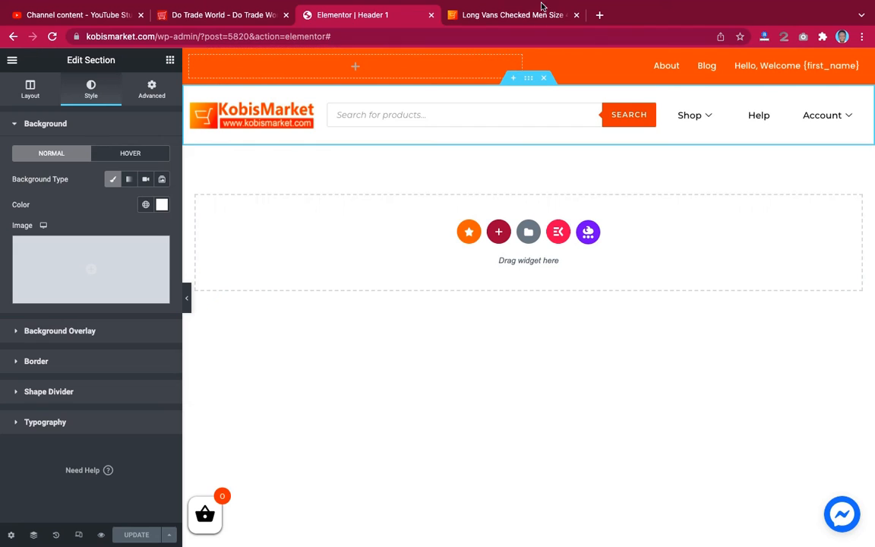
- Switch to the WordPress Menus page and load the Header 1 menu for editing
left_click(513, 16)
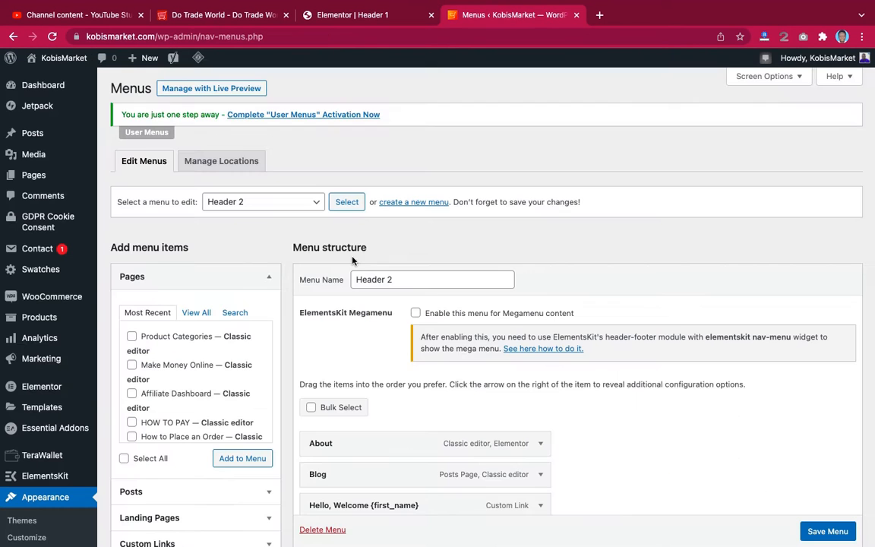
scroll(417, 332, "down", 3)
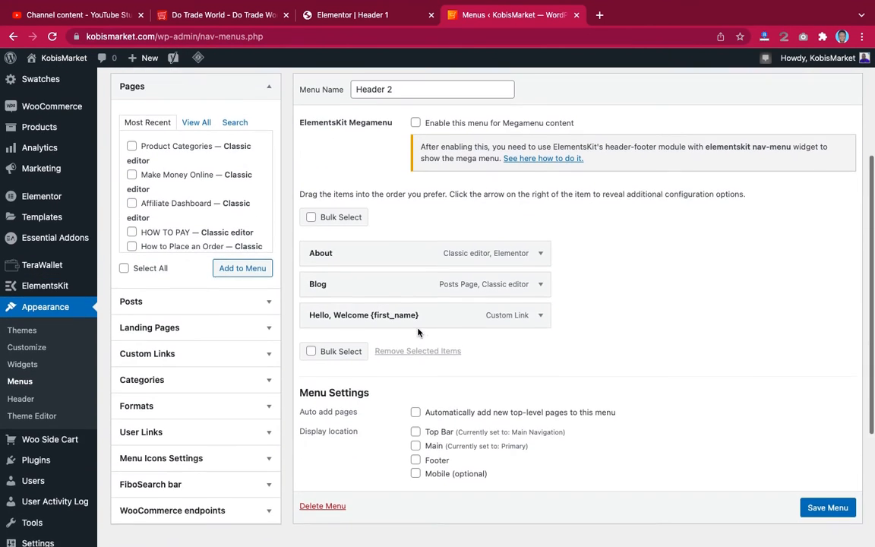
scroll(418, 329, "up", 2)
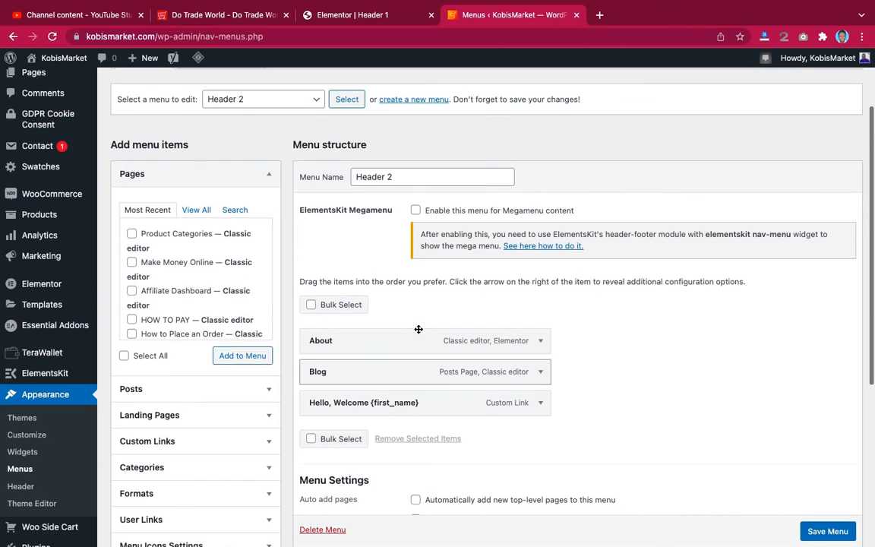
left_click(278, 100)
left_click(267, 86)
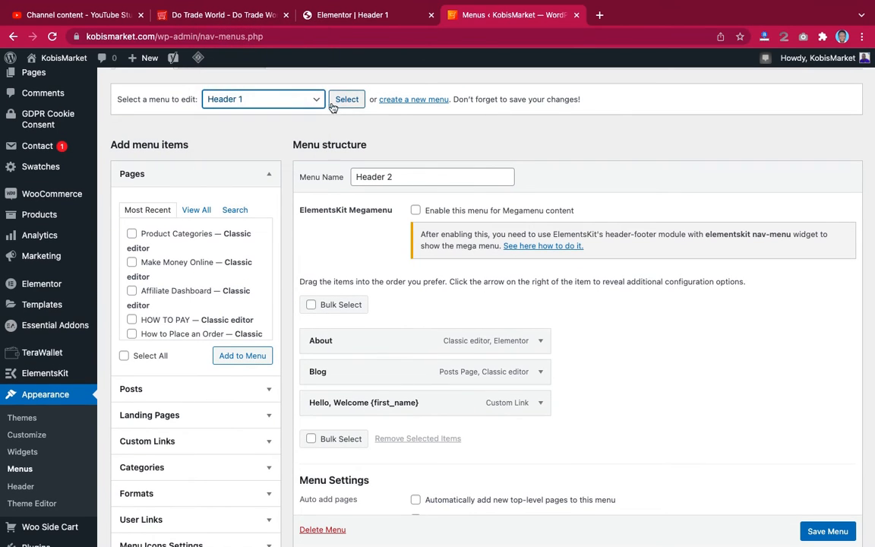
left_click(345, 100)
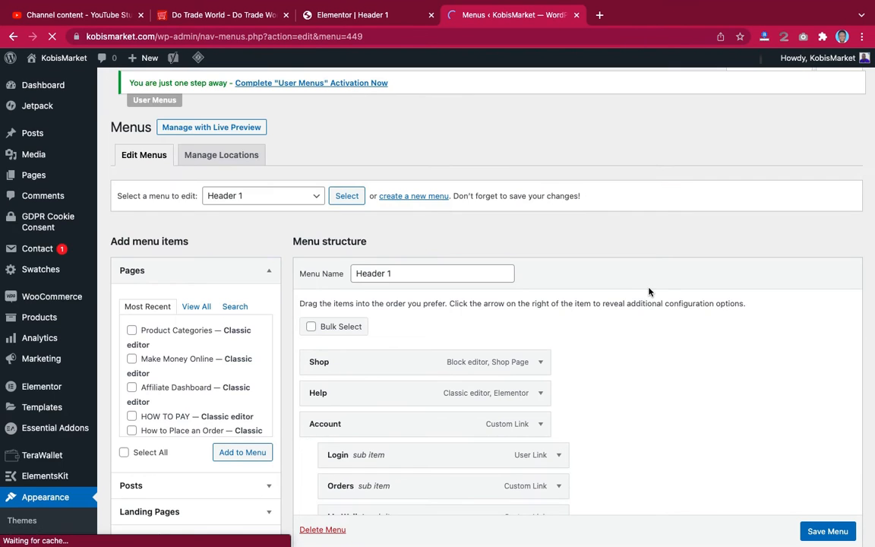
- Set the mega menu position of the Shop item to Default in its mega menu settings and save them
scroll(647, 290, "down", 3)
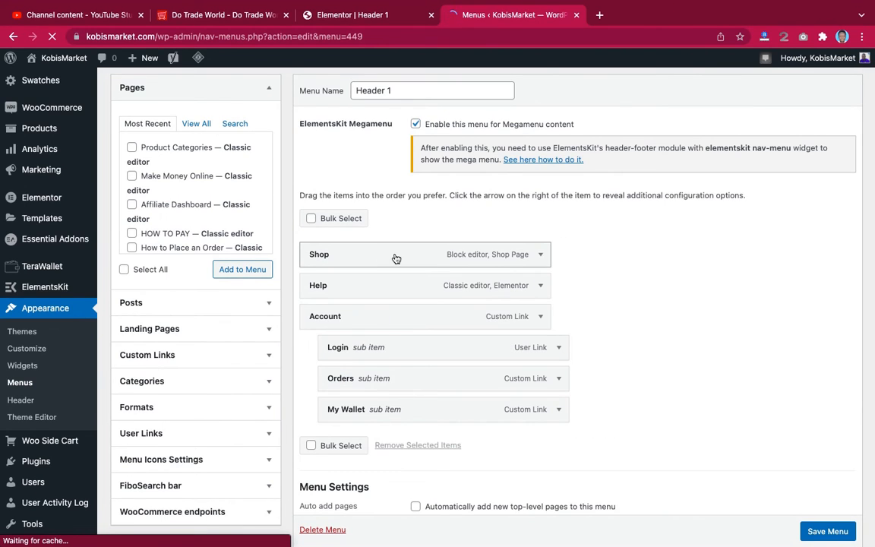
mouse_move(394, 259)
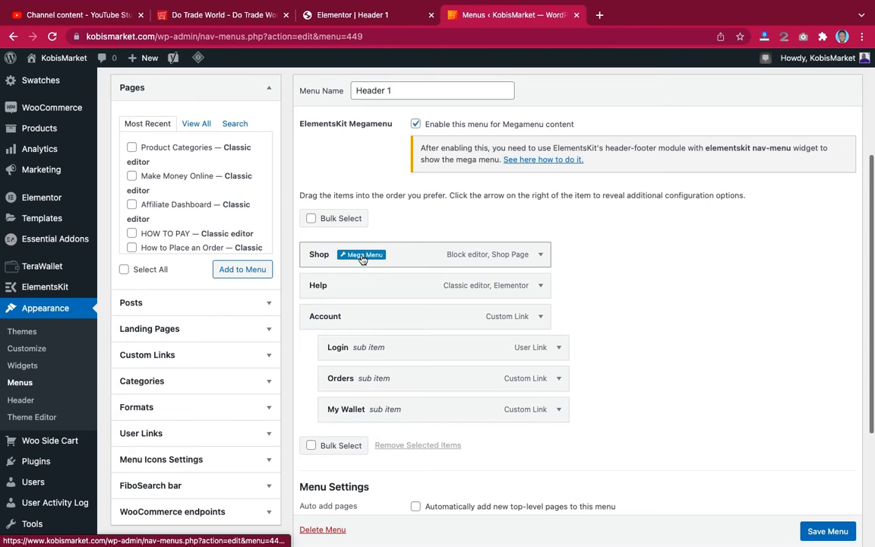
left_click(363, 256)
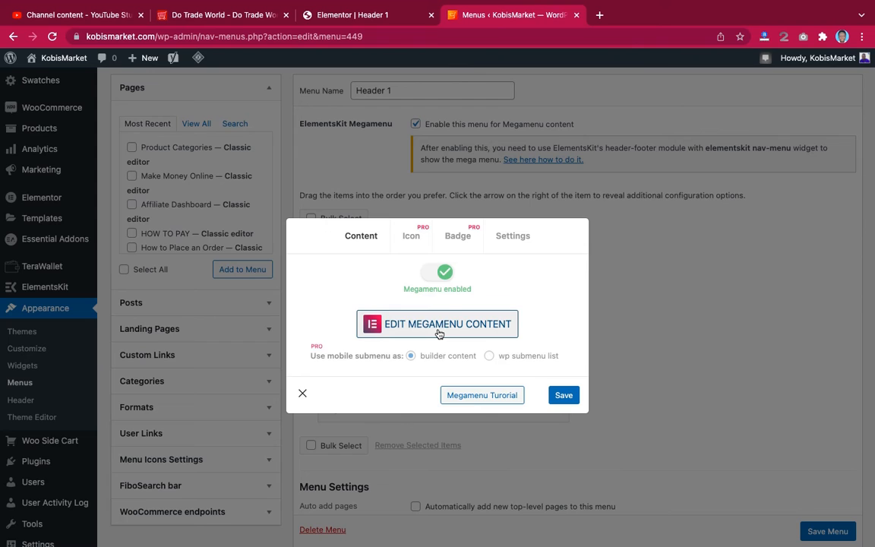
left_click(512, 235)
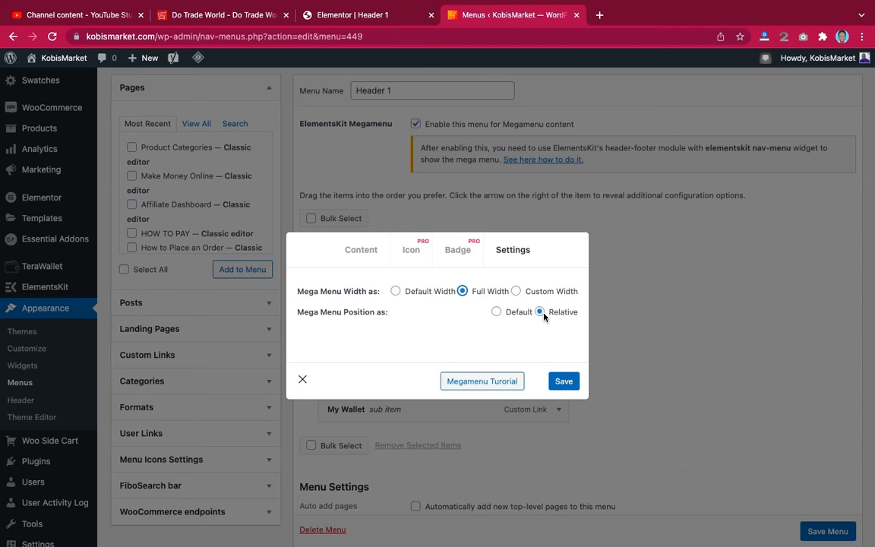
left_click(497, 312)
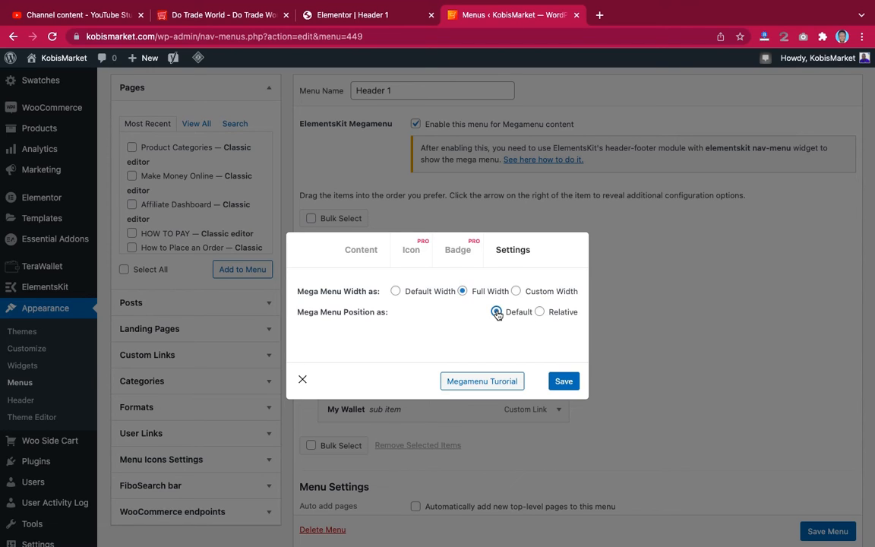
left_click(563, 382)
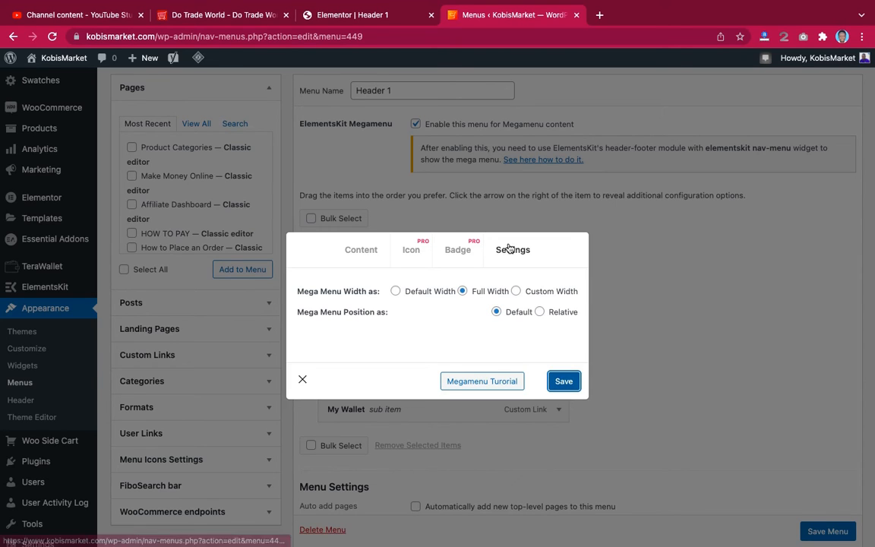
- Switch back to Elementor, reload the Header 1 editor, and check the Shop and Account dropdowns with the editing panel hidden
left_click(358, 15)
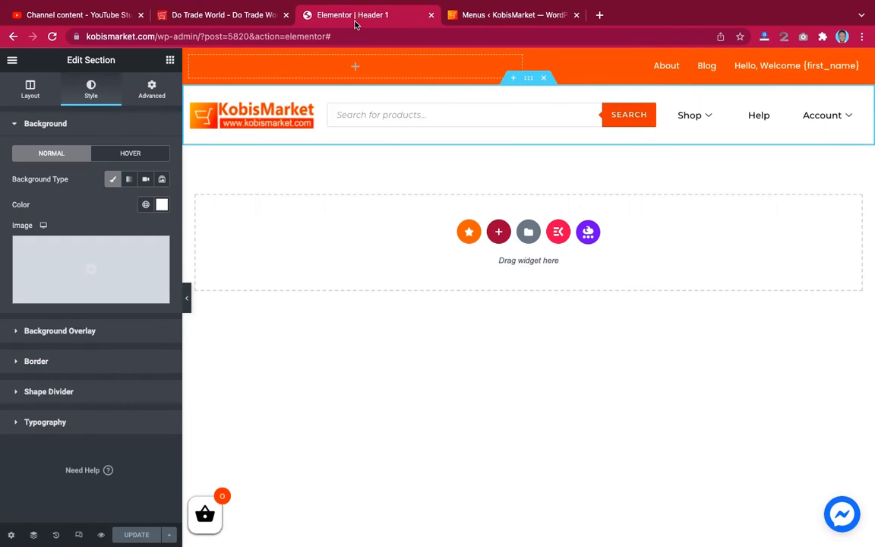
left_click(54, 36)
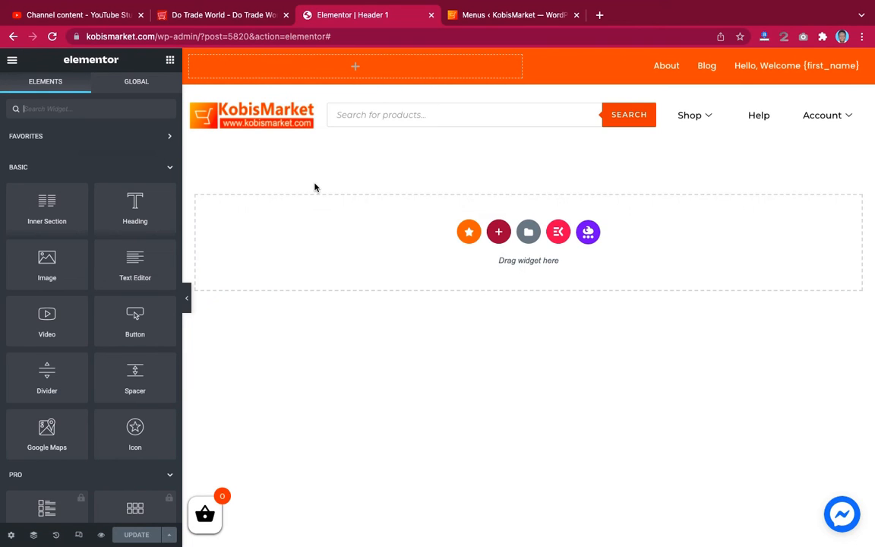
mouse_move(689, 118)
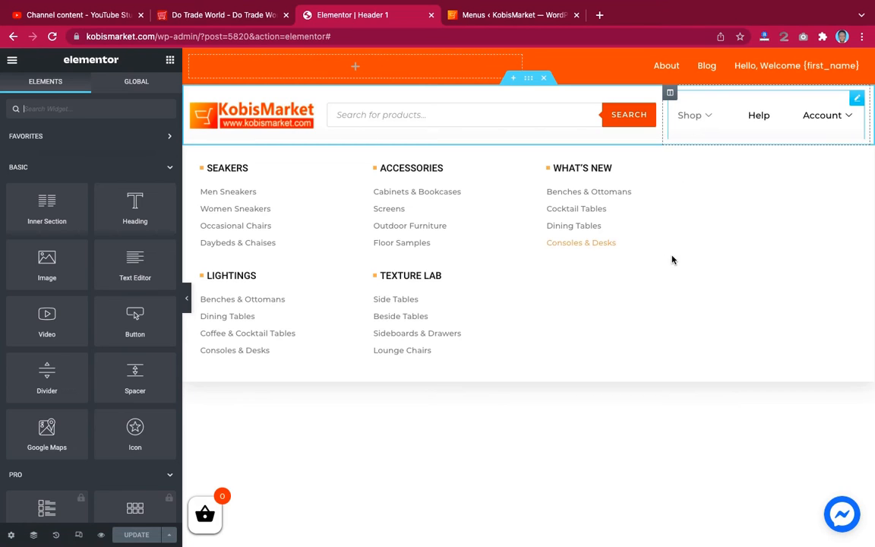
left_click(187, 304)
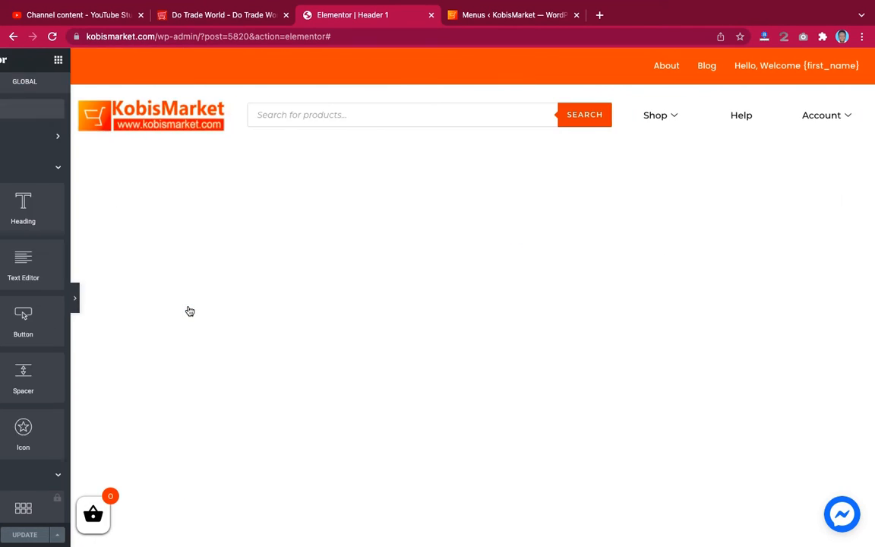
mouse_move(645, 113)
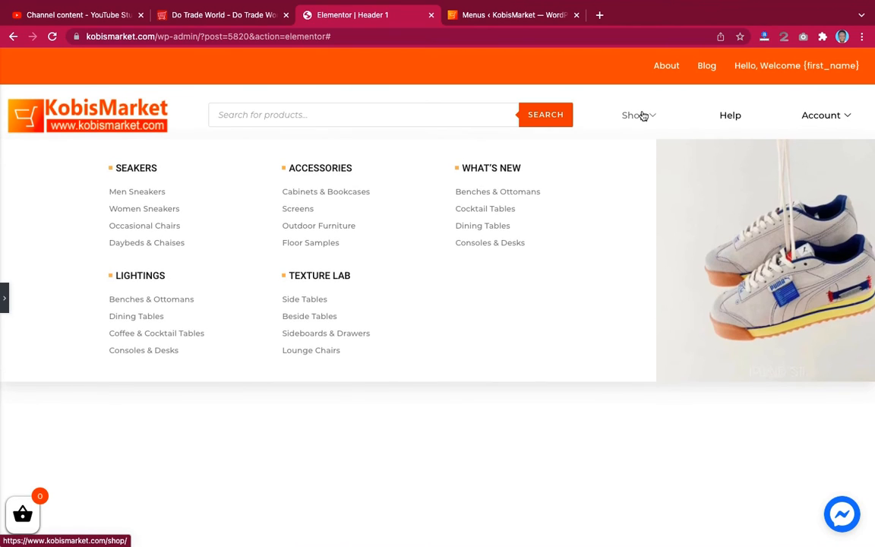
mouse_move(827, 116)
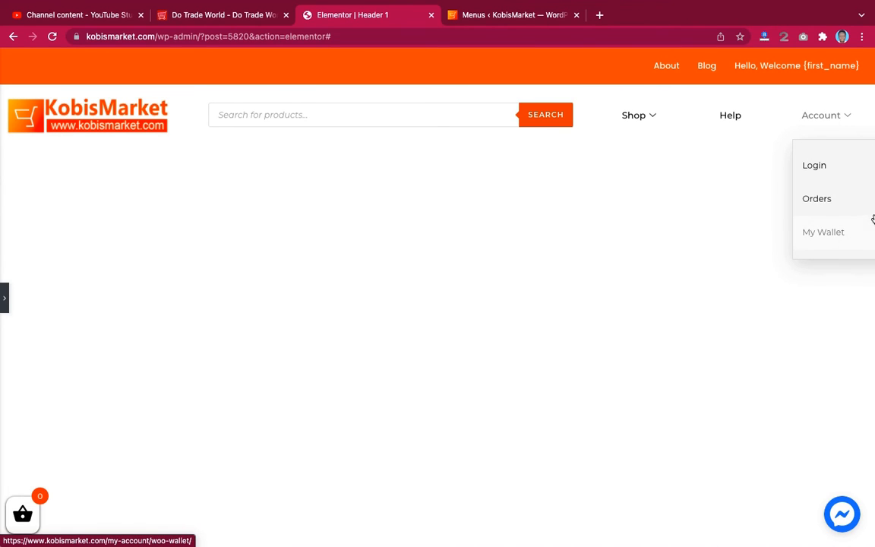
left_click(4, 295)
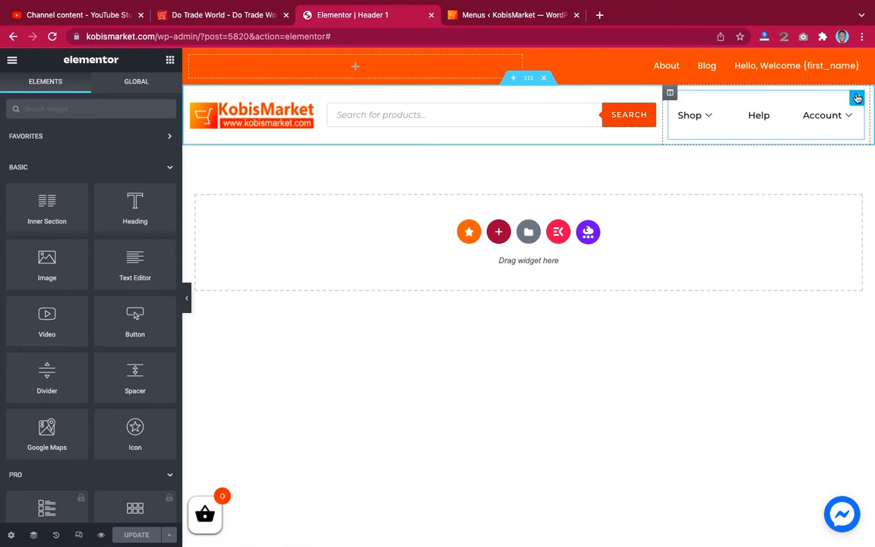
- Try the Right horizontal position for the header's navigation menu and check its dropdowns with the editing panel hidden
left_click(856, 97)
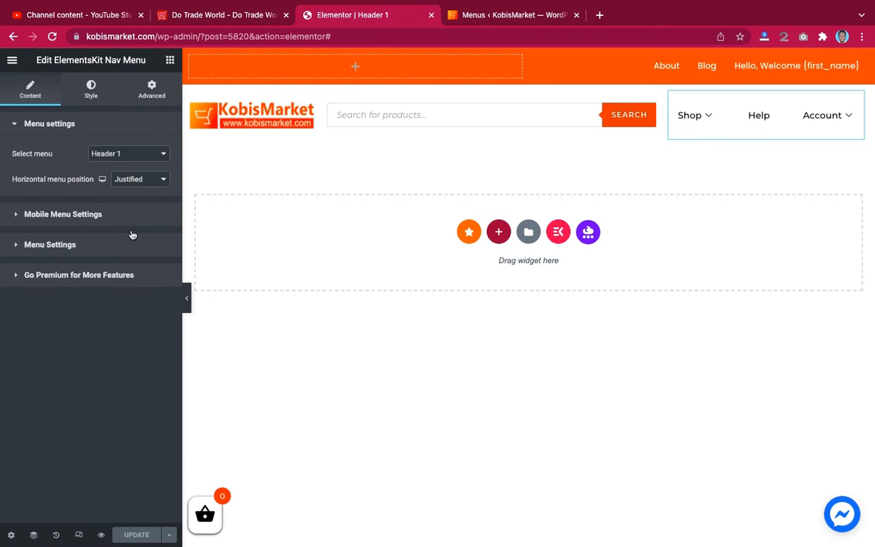
left_click(140, 181)
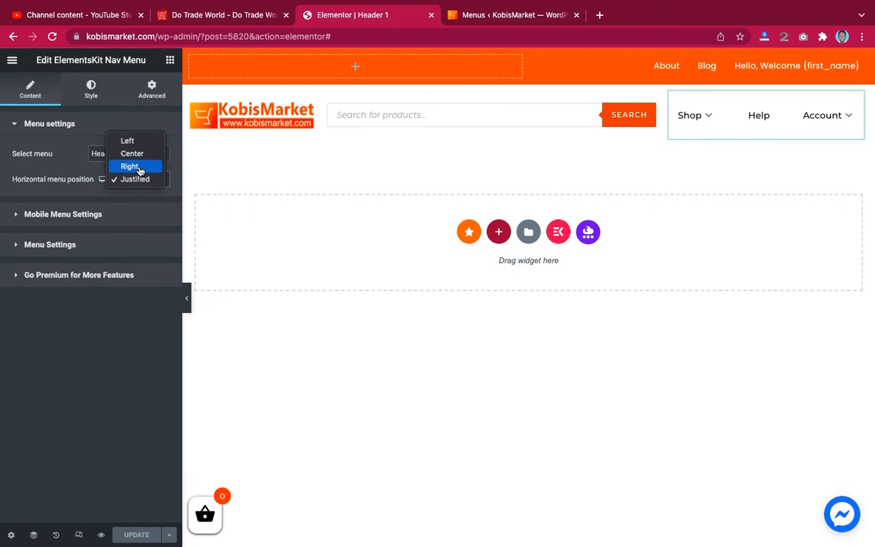
left_click(129, 165)
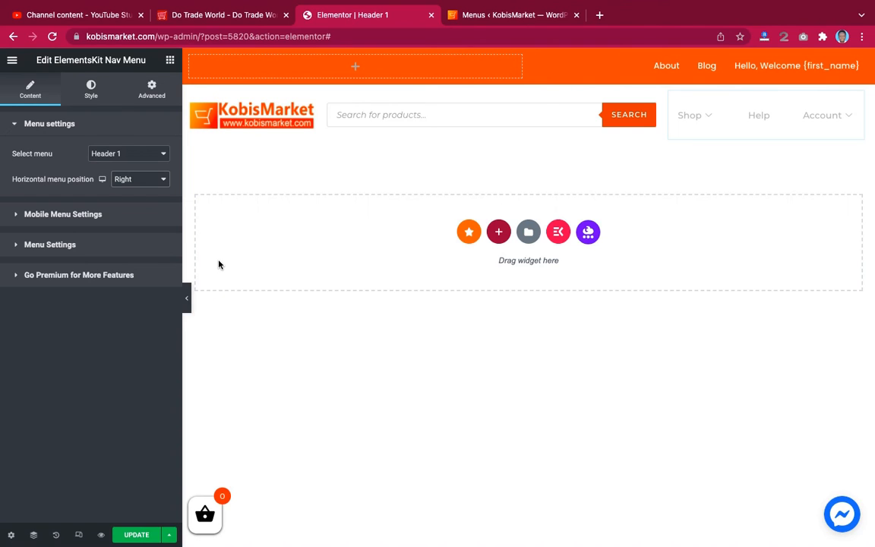
left_click(187, 298)
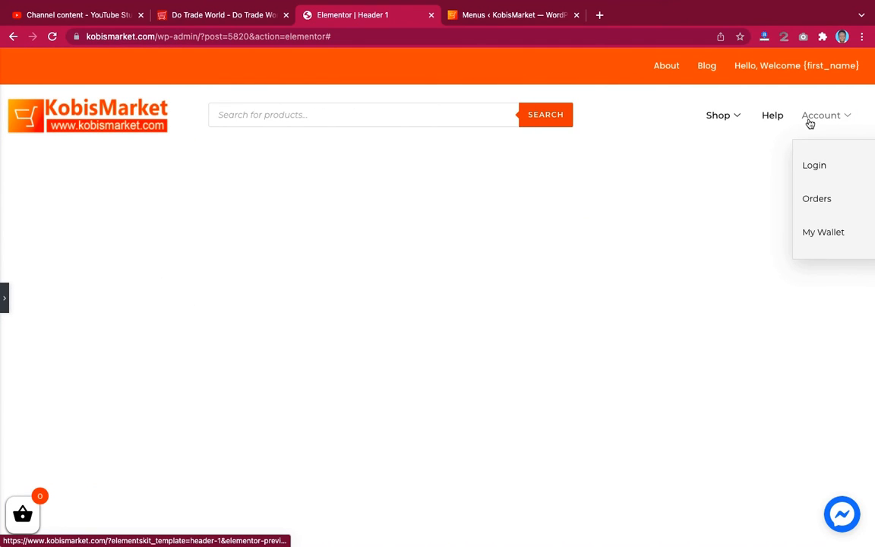
mouse_move(728, 119)
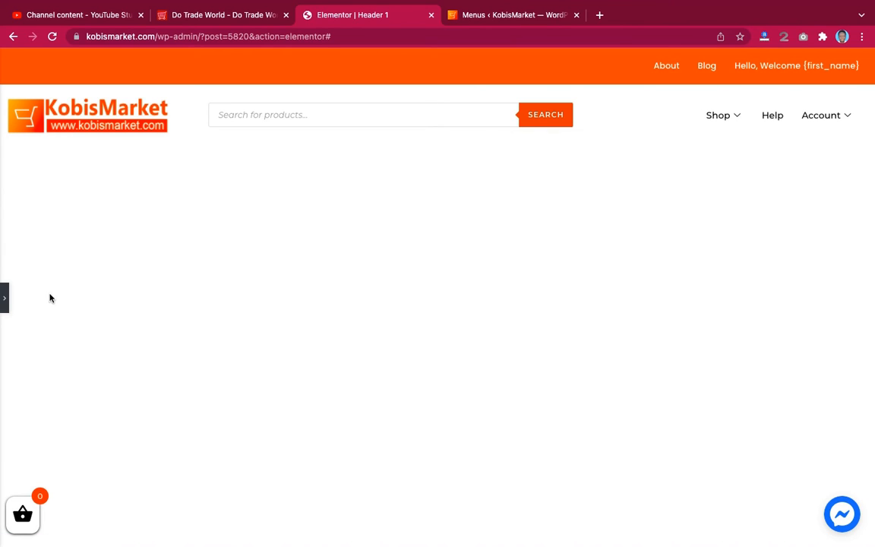
left_click(5, 302)
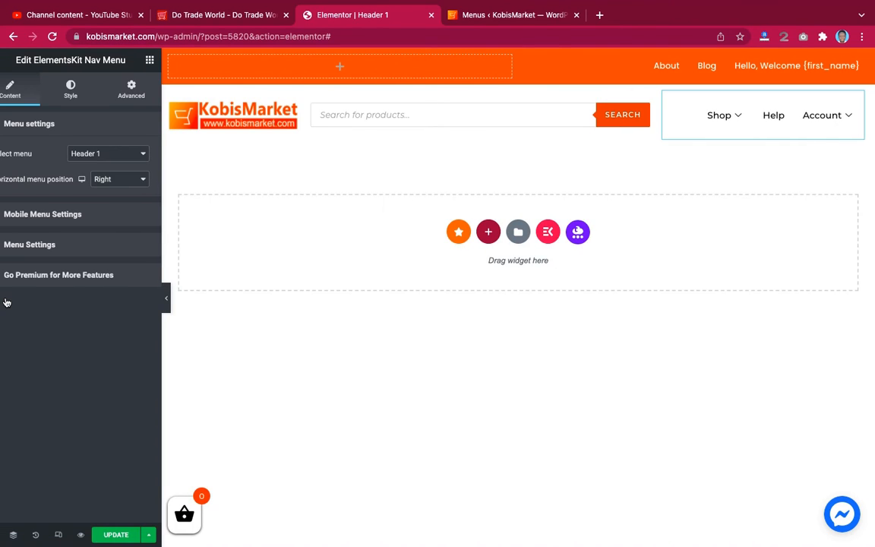
- Set the navigation menu's horizontal position to Center, check the dropdowns at full width, and save the updated header
left_click(157, 178)
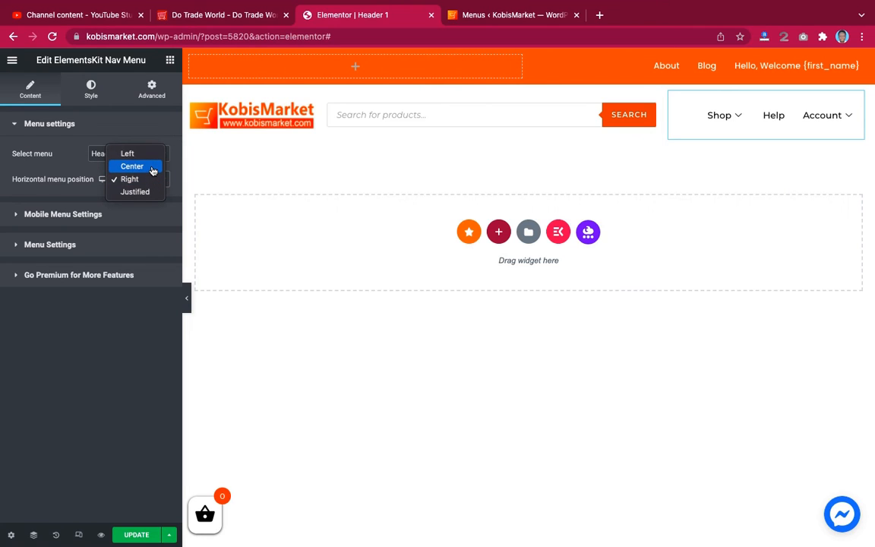
left_click(152, 168)
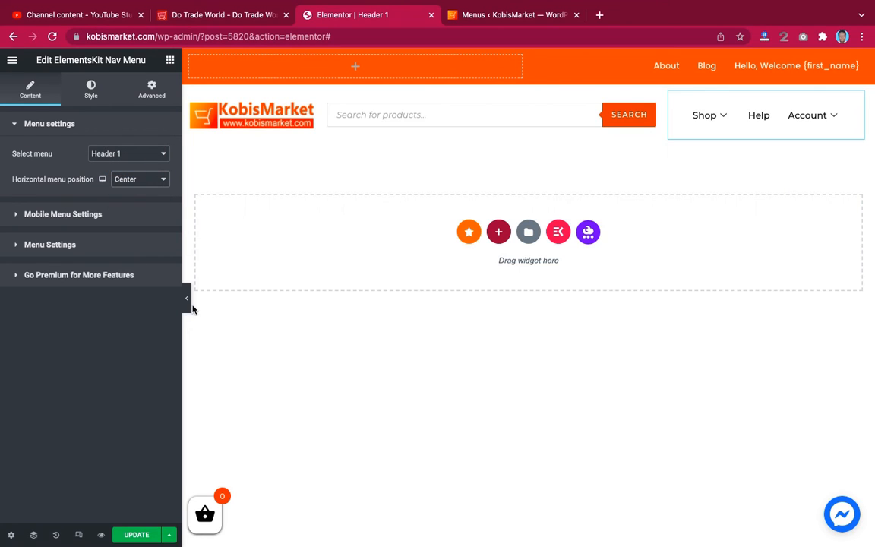
left_click(186, 299)
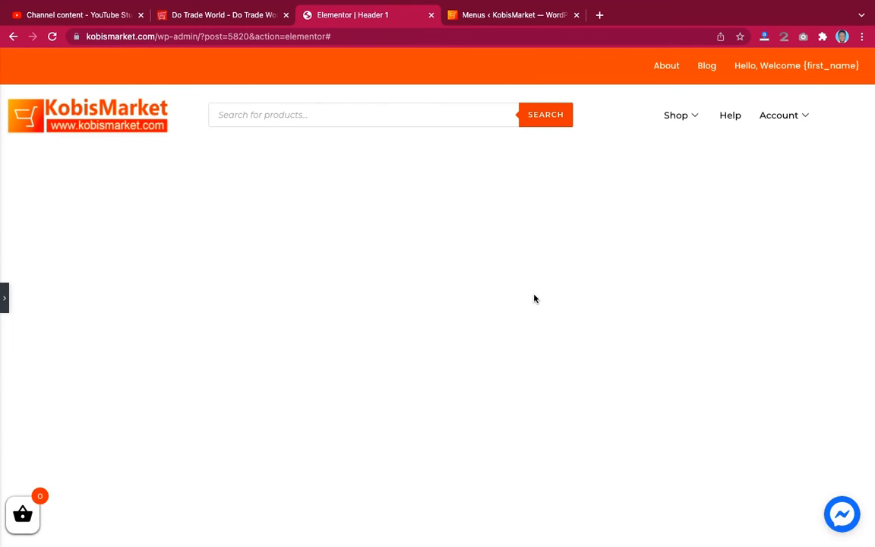
mouse_move(775, 126)
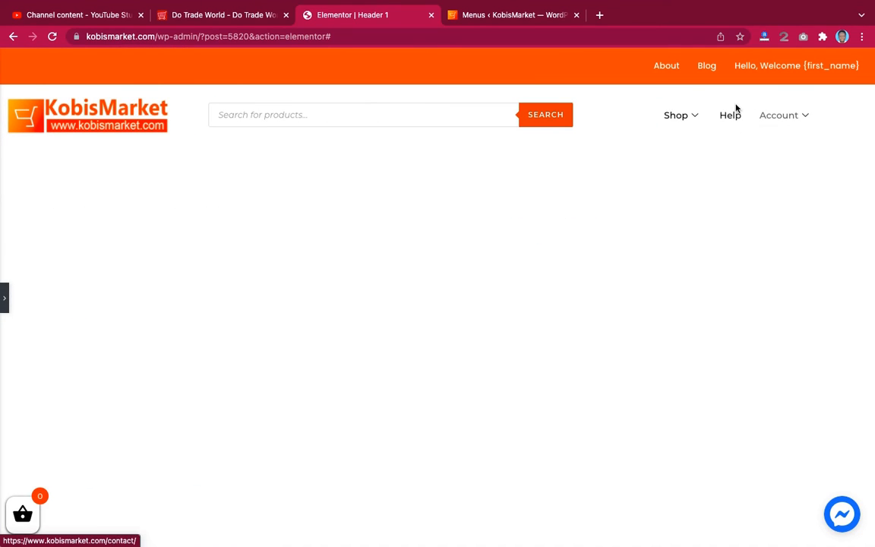
mouse_move(689, 116)
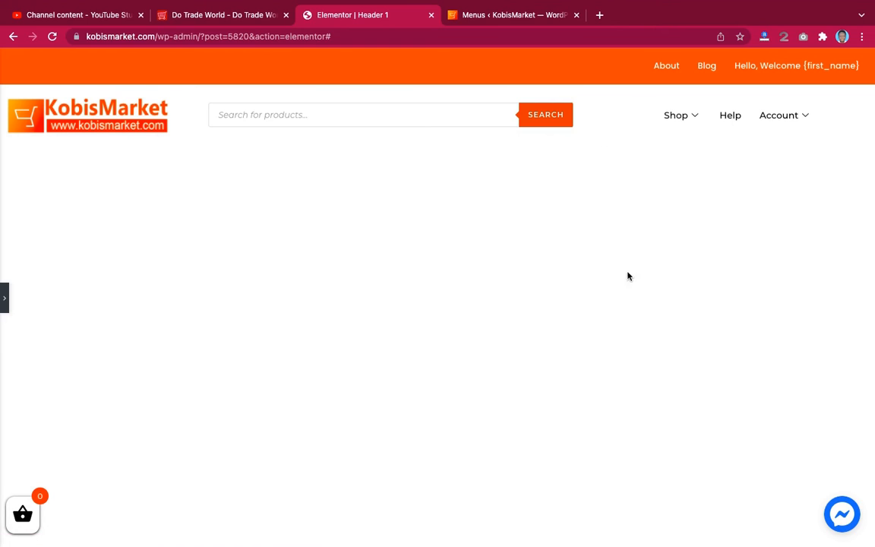
left_click(4, 298)
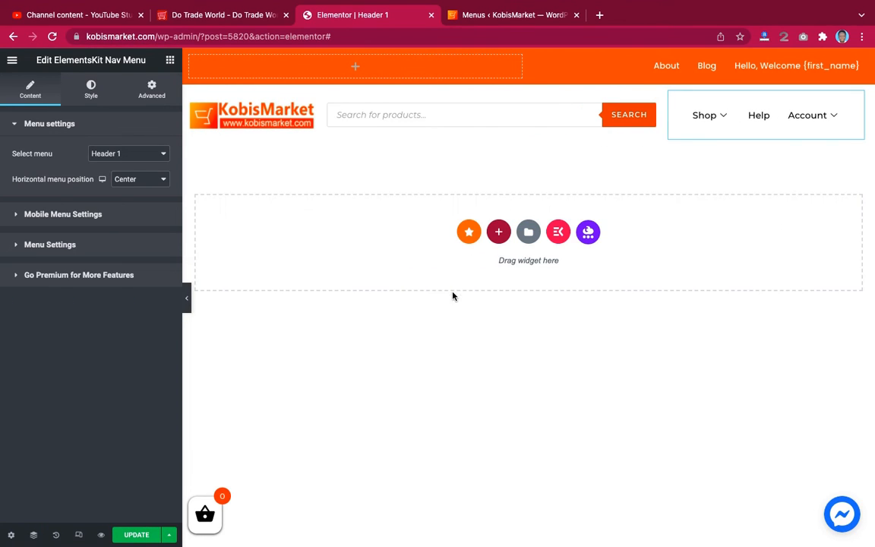
left_click(133, 533)
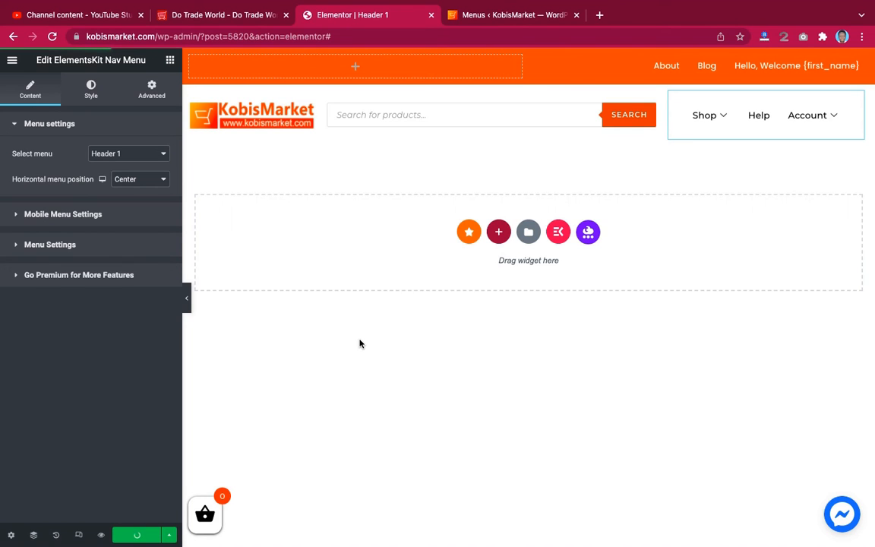
- Switch to the WordPress Menus page, then save and close the open mega menu settings
left_click(497, 13)
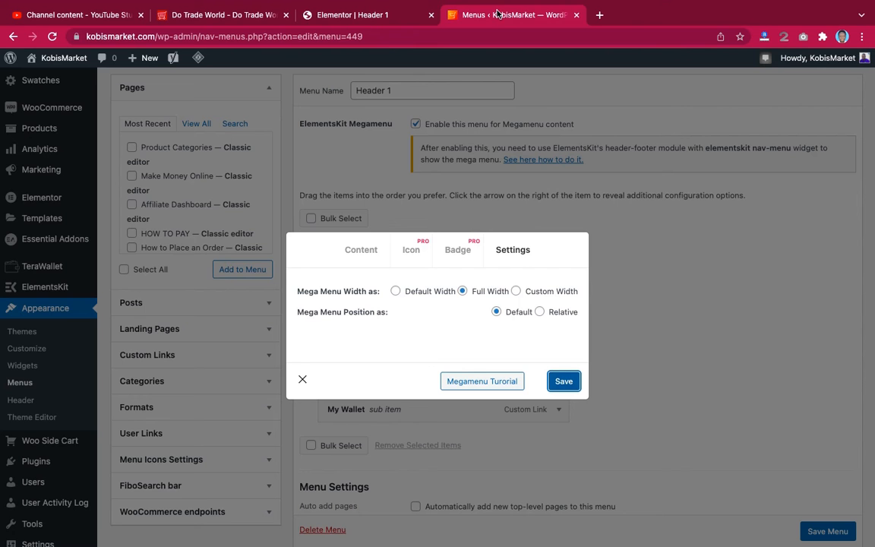
left_click(565, 382)
left_click(301, 379)
scroll(360, 179, "up", 5)
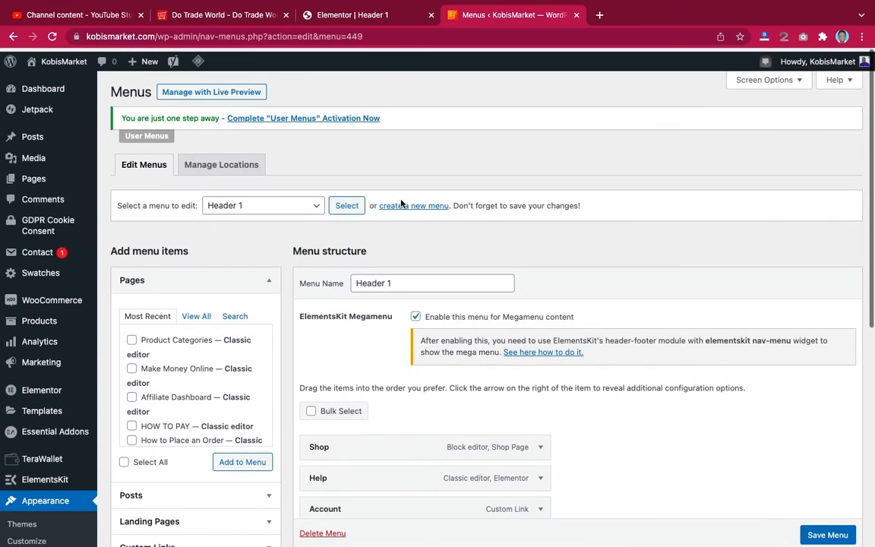
- Open the live KobisMarket site in a new browser tab from the WordPress admin
mouse_move(66, 64)
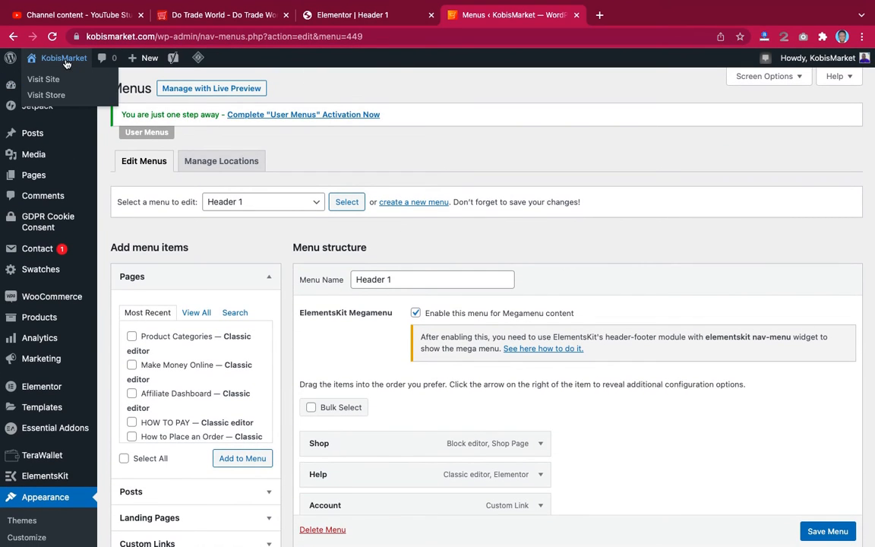
right_click(49, 81)
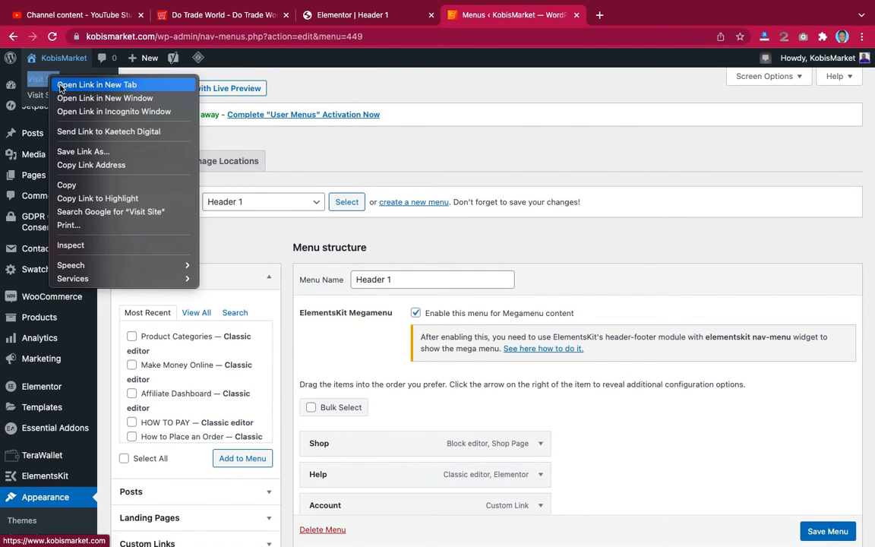
left_click(64, 84)
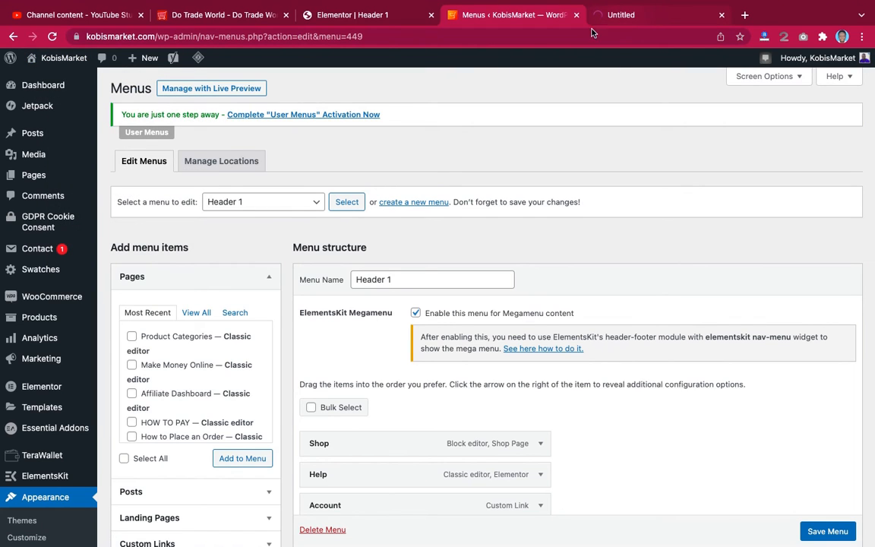
- Switch back to Elementor, exit the Header 1 editor to the dashboard, and view the live homepage's current header
left_click(375, 16)
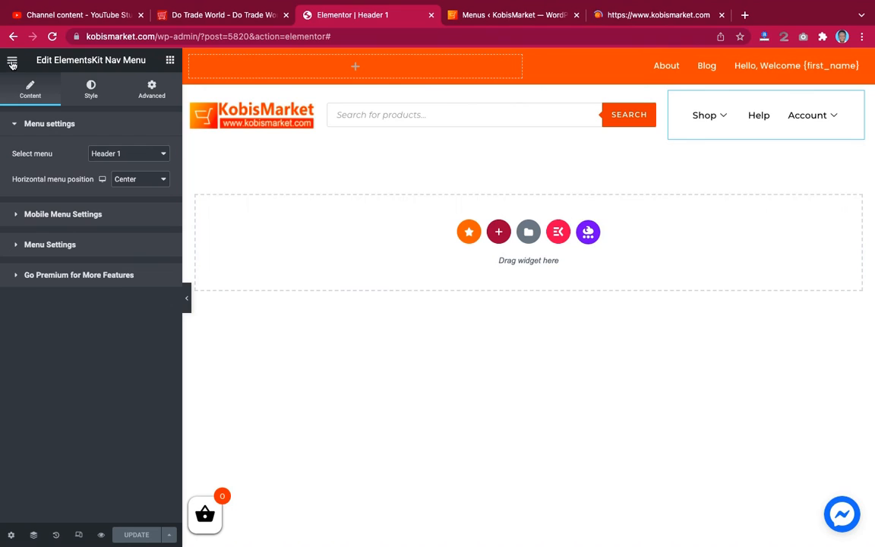
left_click(12, 64)
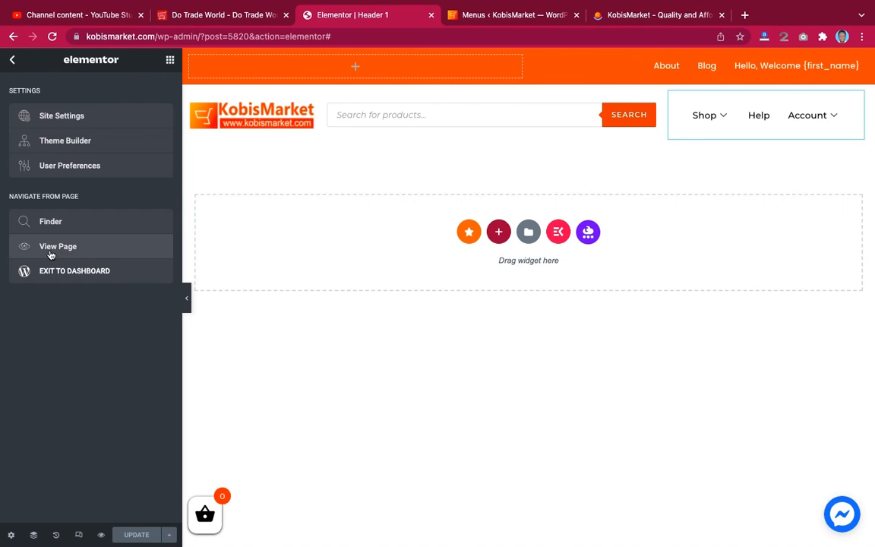
left_click(54, 275)
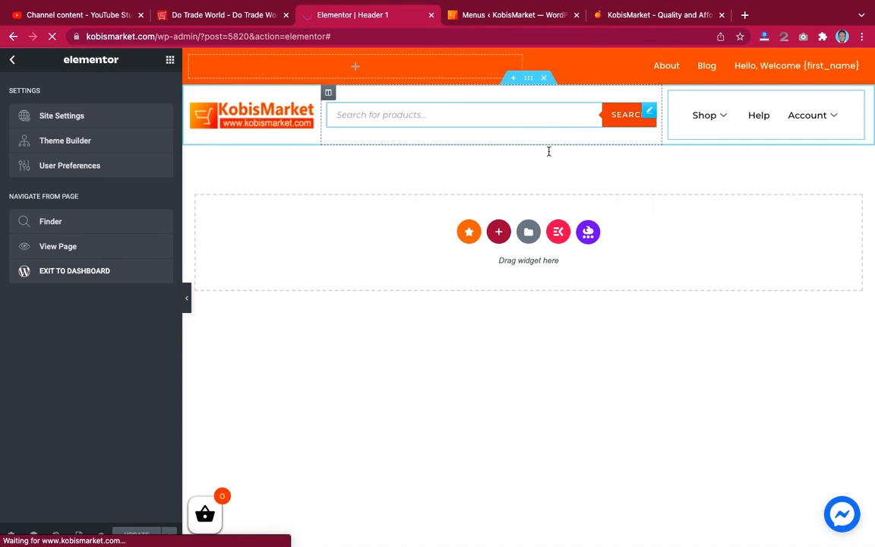
left_click(647, 15)
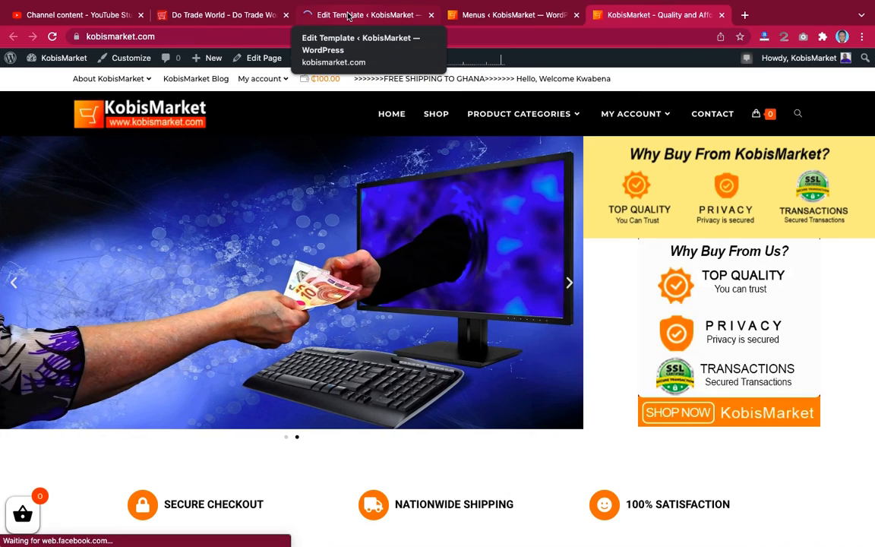
- Return to the Header 1 template page in WordPress and open the ElementsKit Header Footer template list
left_click(348, 15)
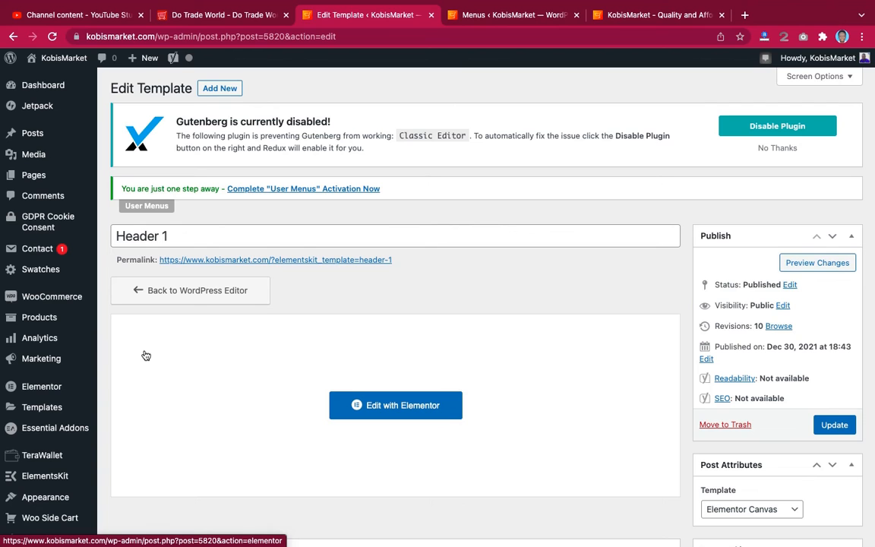
scroll(146, 355, "down", 5)
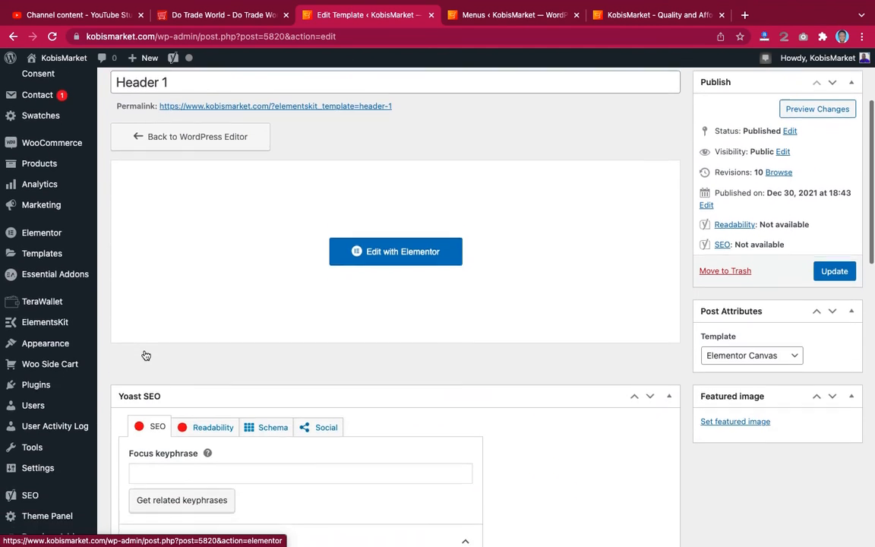
scroll(145, 355, "up", 5)
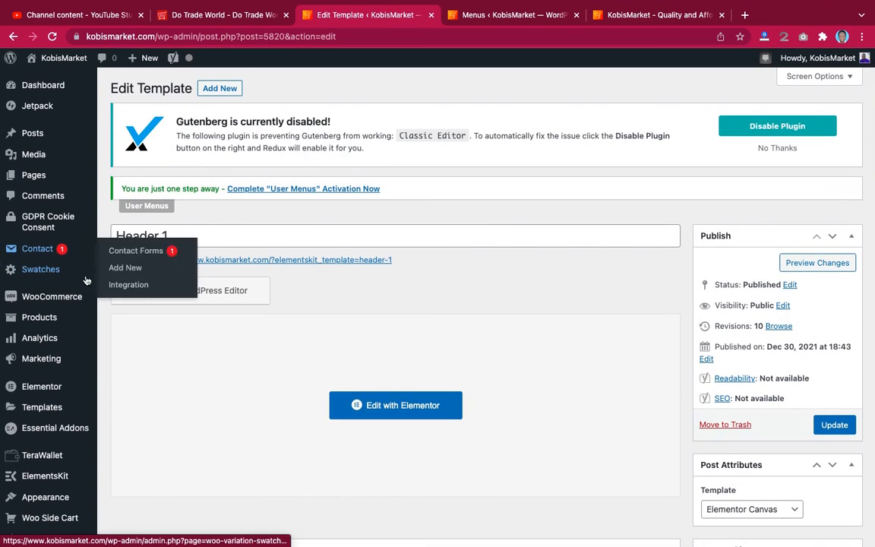
scroll(110, 375, "down", 6)
scroll(111, 375, "down", 2)
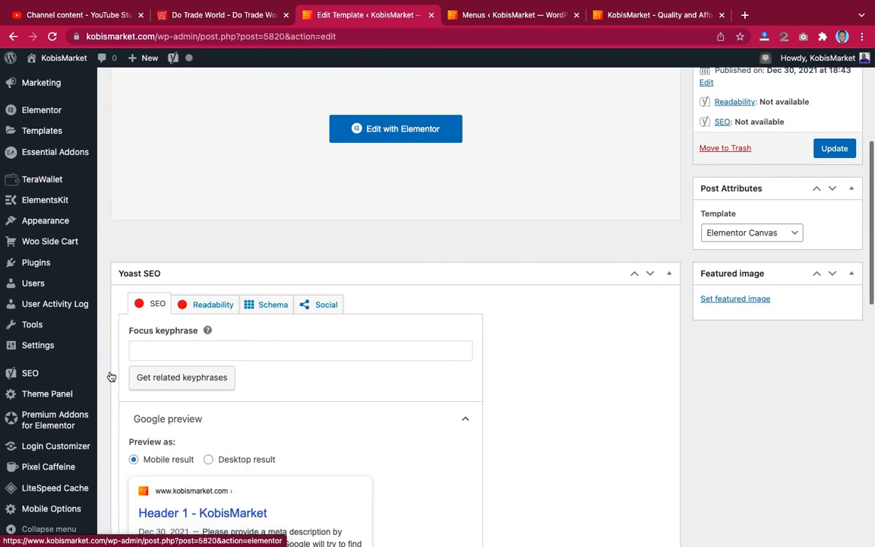
mouse_move(46, 200)
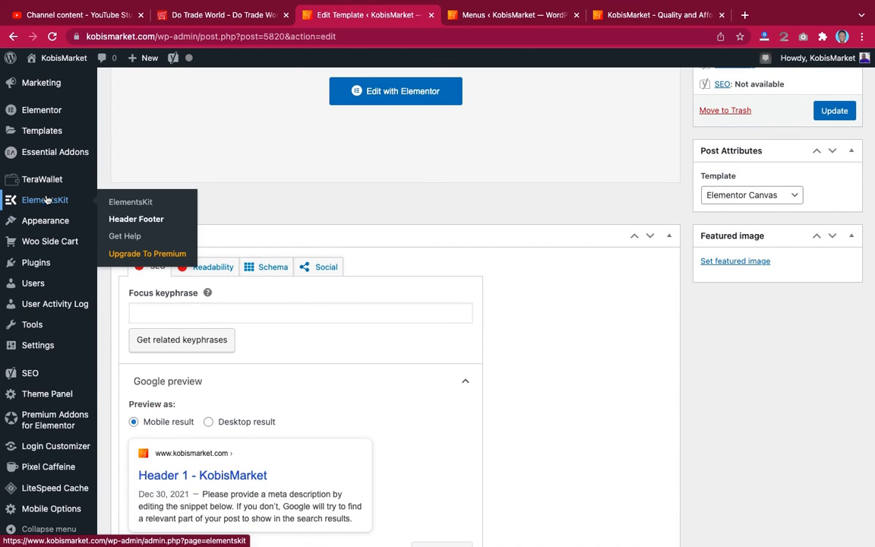
left_click(138, 219)
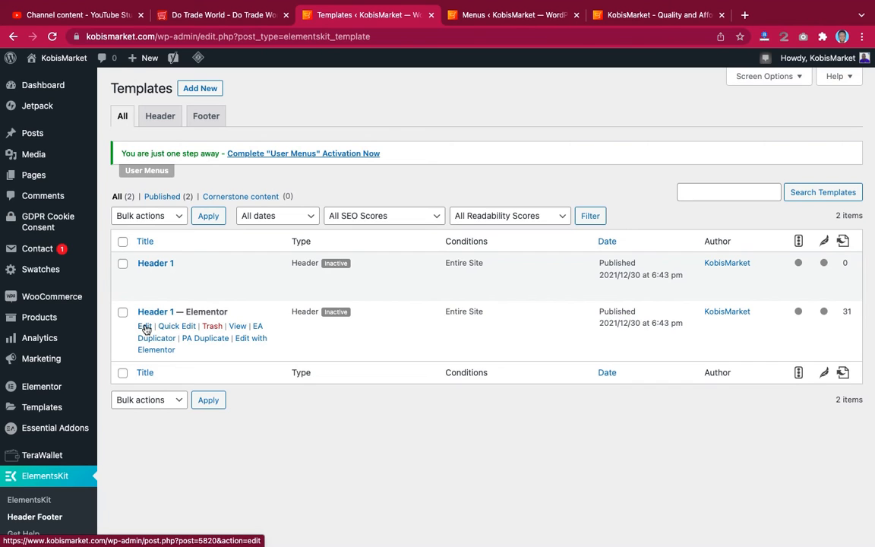
- Activate the Elementor-built Header 1 template for the entire site in its template settings, save the changes and close the settings
left_click(145, 328)
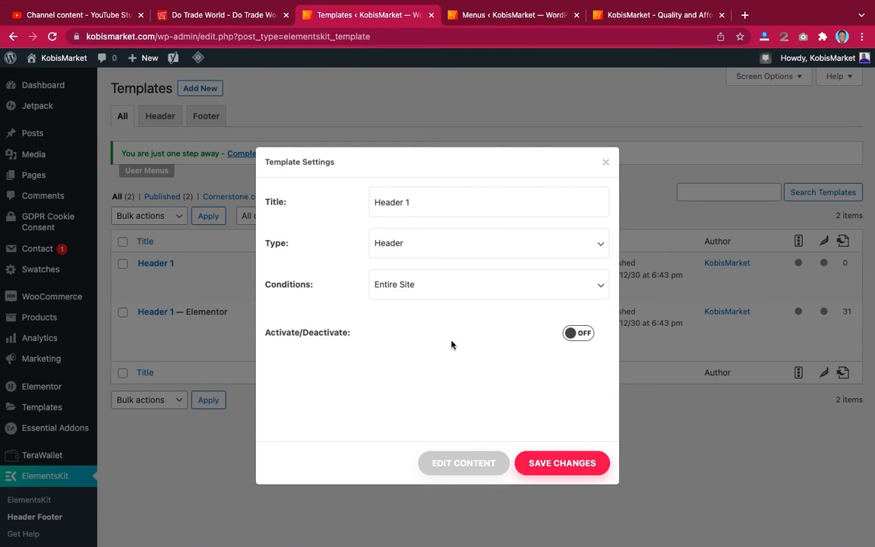
left_click(582, 335)
left_click(561, 465)
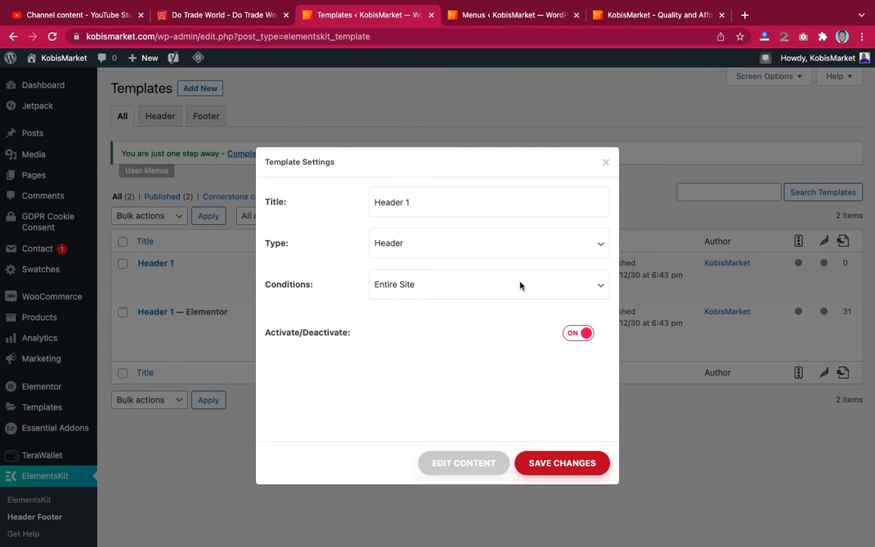
left_click(605, 164)
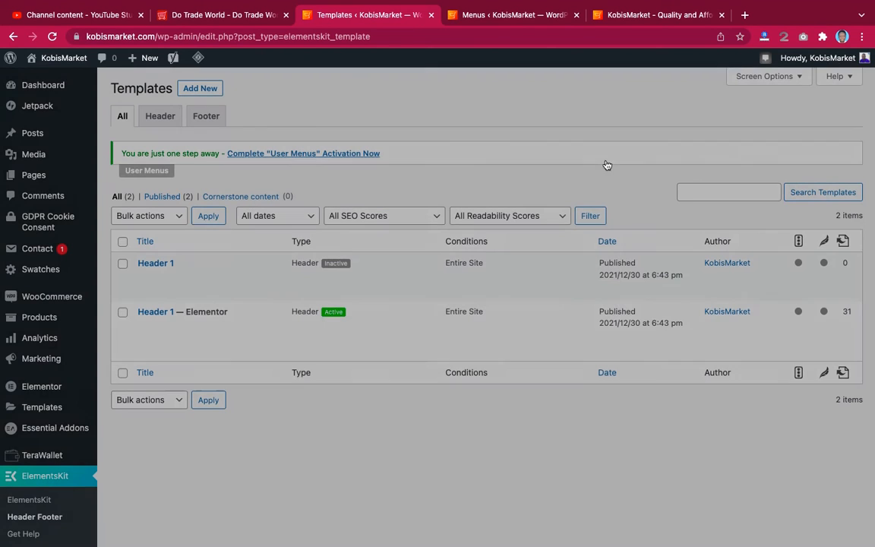
- Switch to the live KobisMarket homepage, reload it, and check the new header with its Shop and Account dropdowns
left_click(630, 19)
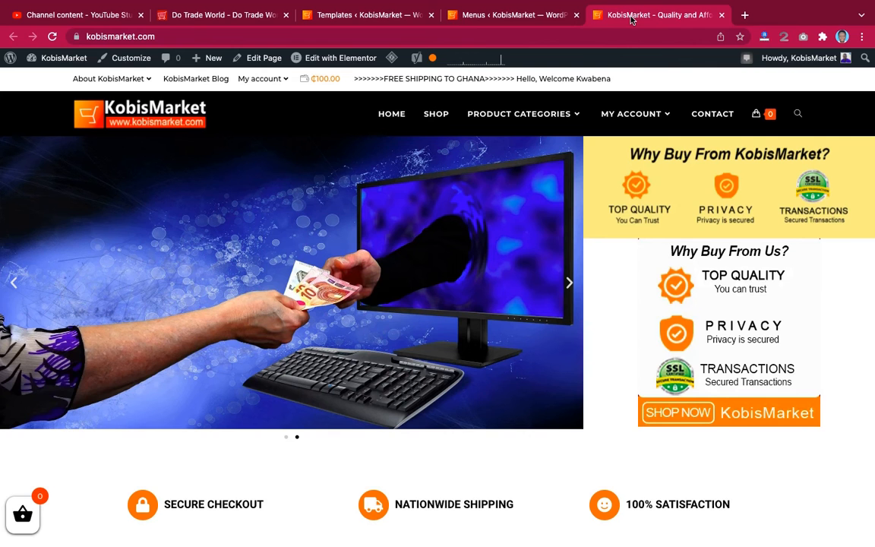
left_click(52, 36)
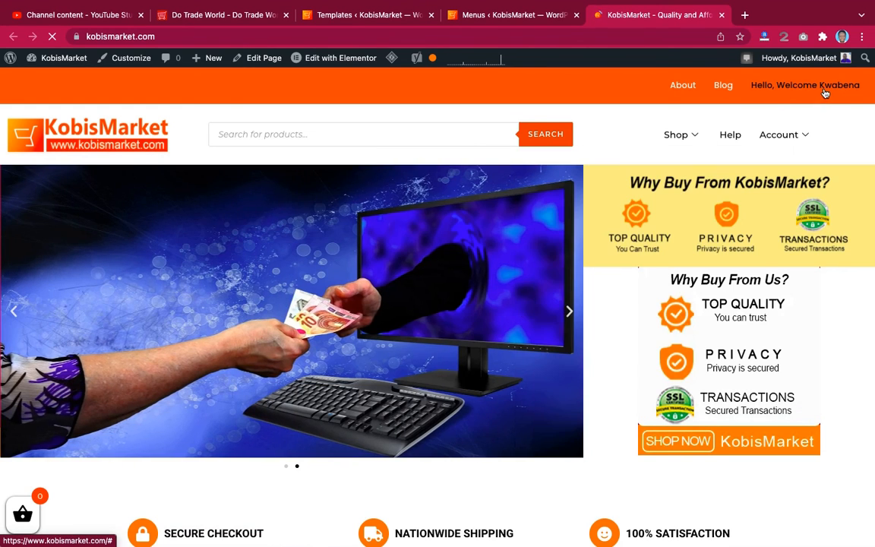
mouse_move(683, 138)
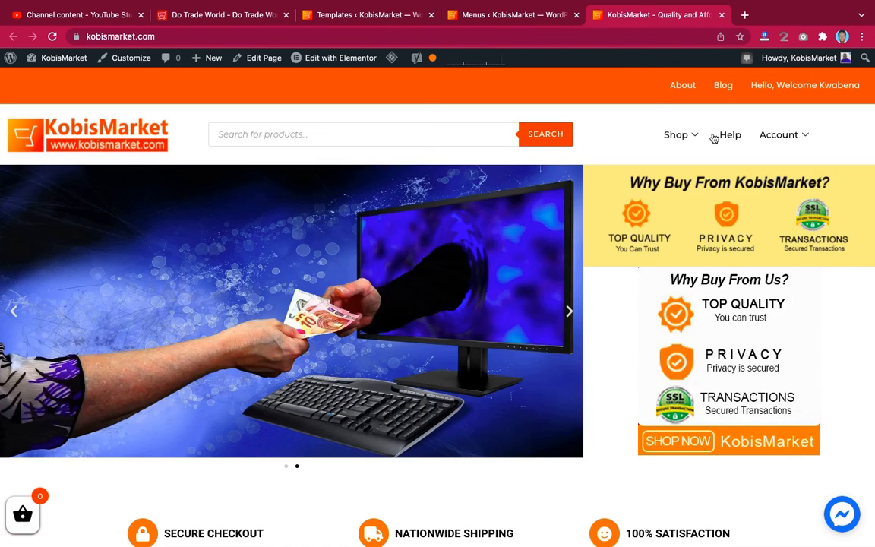
mouse_move(790, 136)
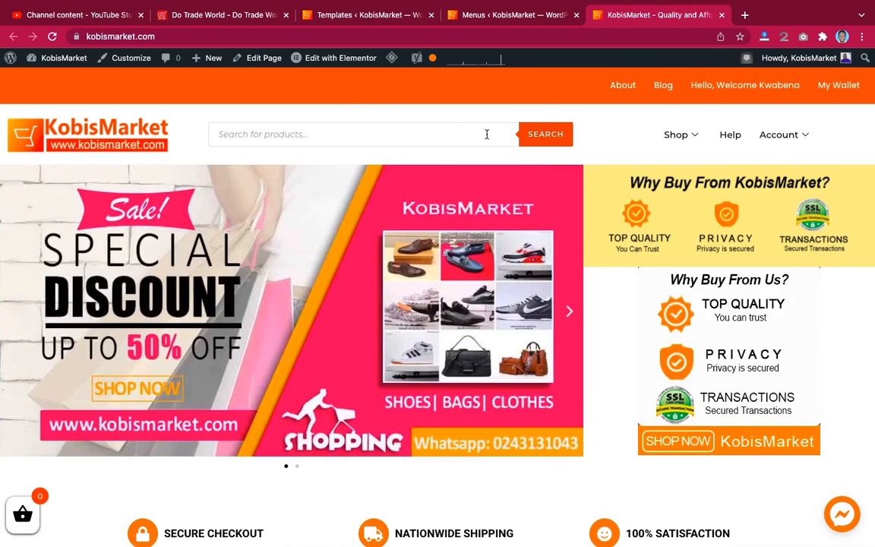
- Scroll through the live homepage to examine how the new header behaves as the page moves down and back up
scroll(483, 278, "down", 5)
scroll(483, 278, "up", 5)
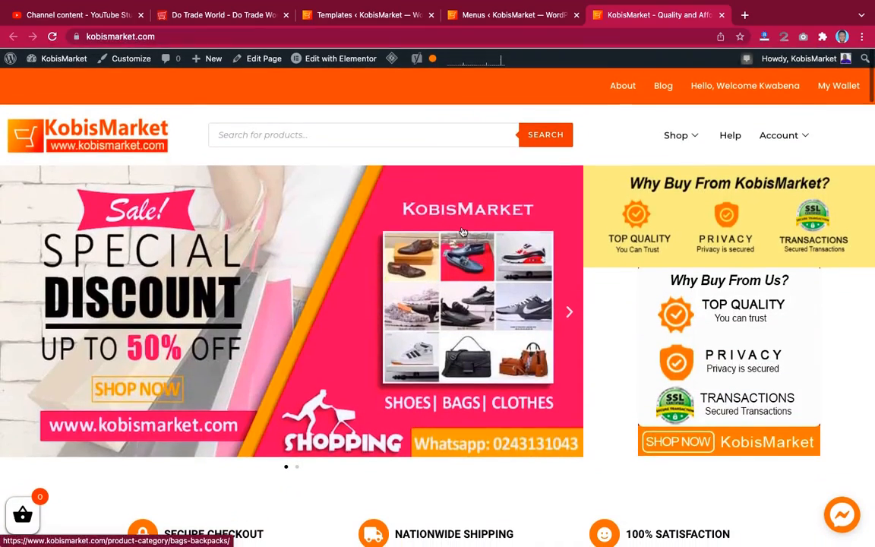
mouse_move(686, 136)
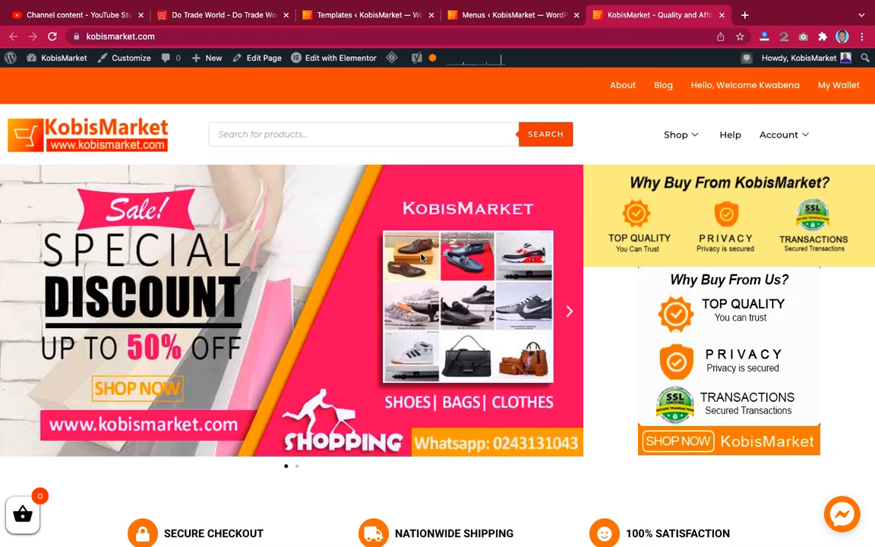
scroll(472, 245, "down", 8)
scroll(472, 244, "up", 8)
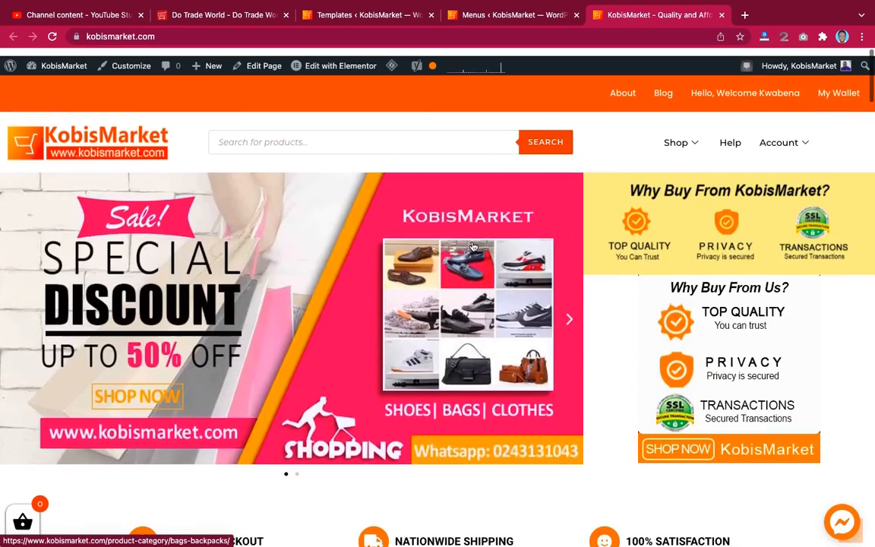
scroll(472, 245, "down", 1)
scroll(472, 244, "down", 6)
scroll(473, 245, "up", 8)
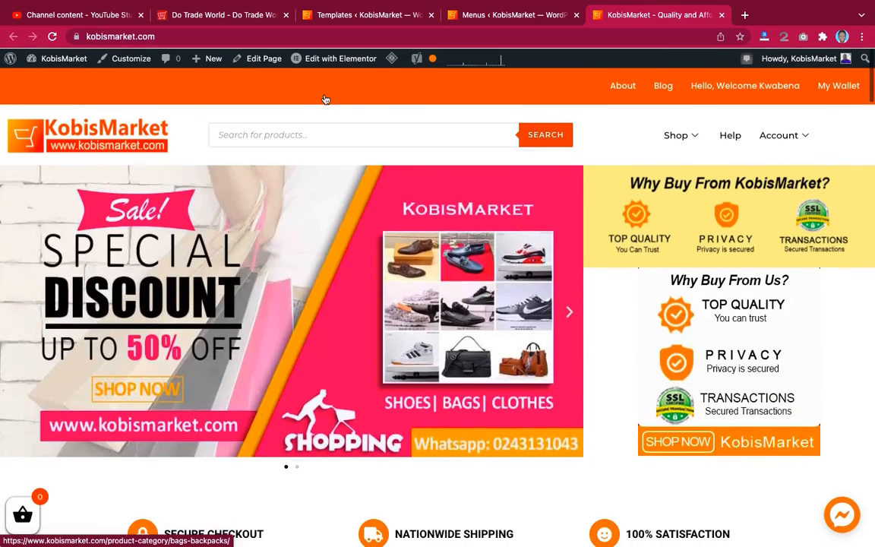
scroll(456, 202, "down", 10)
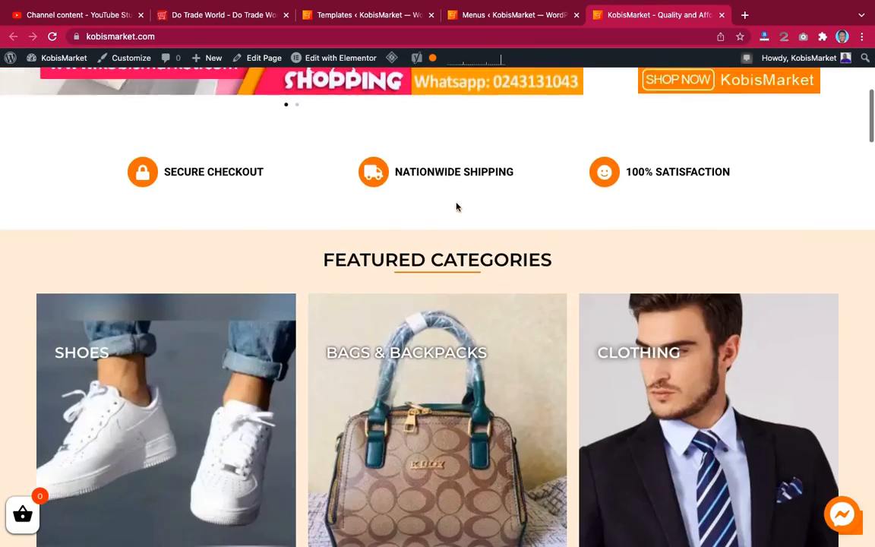
scroll(458, 207, "down", 1)
scroll(448, 198, "up", 11)
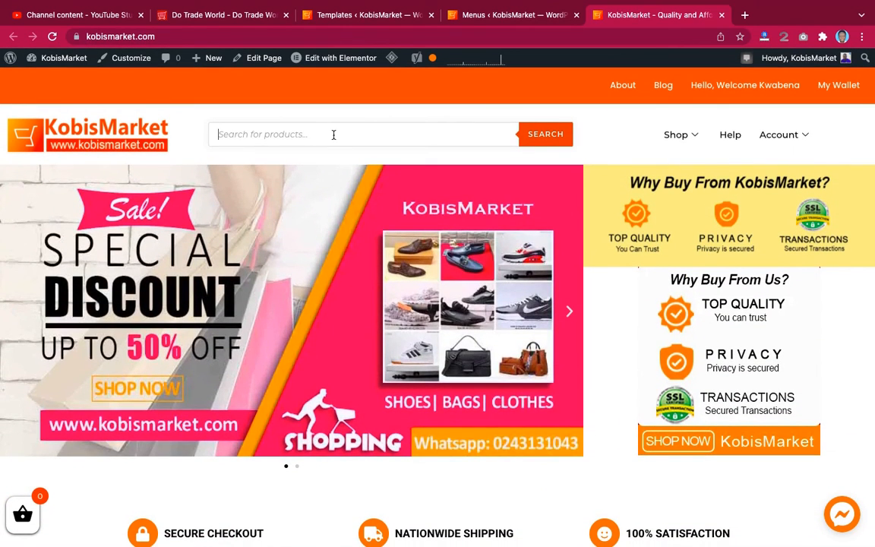
- Test the header's product search with "shoe", check the suggestions and page scrolling, and close the suggestions
type("sh")
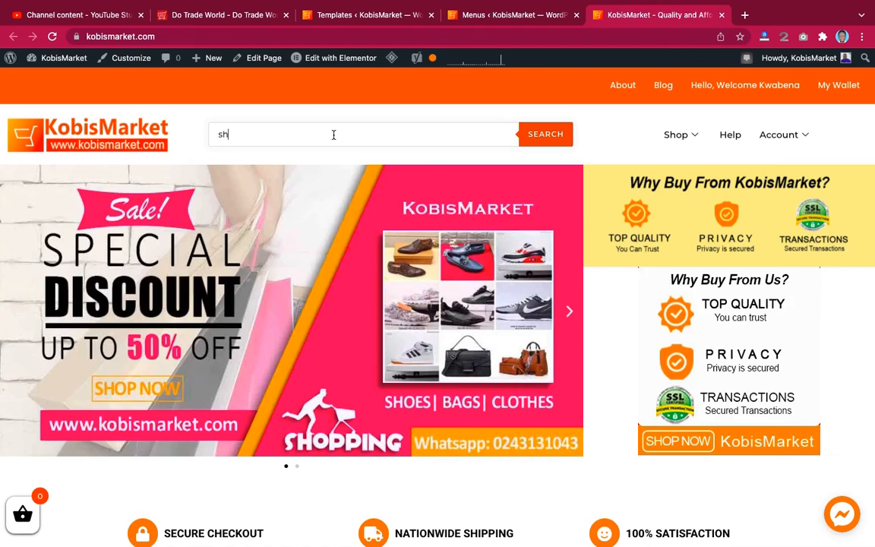
type("oe")
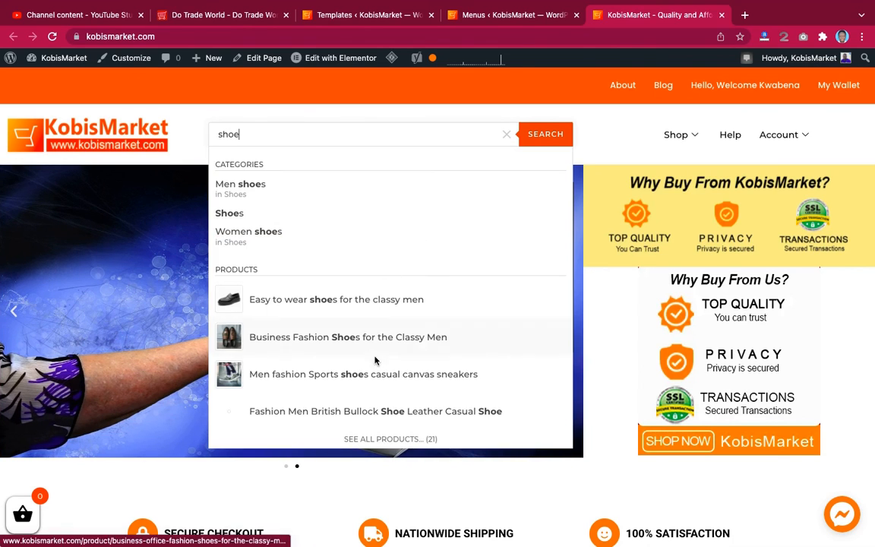
scroll(376, 363, "down", 5)
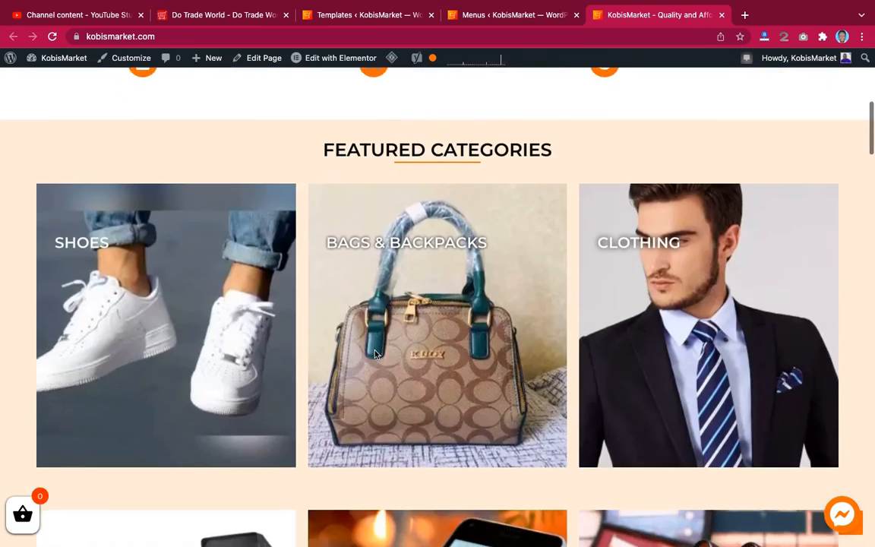
scroll(376, 355, "up", 5)
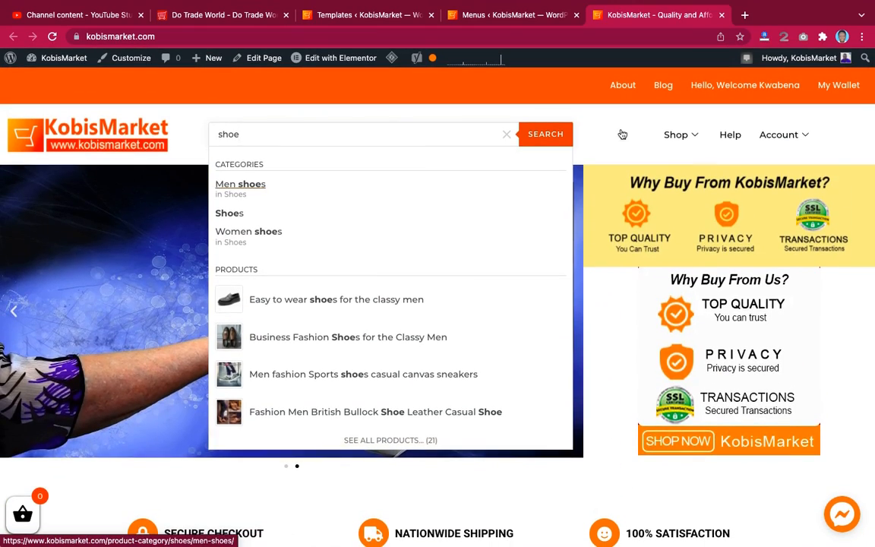
left_click(608, 131)
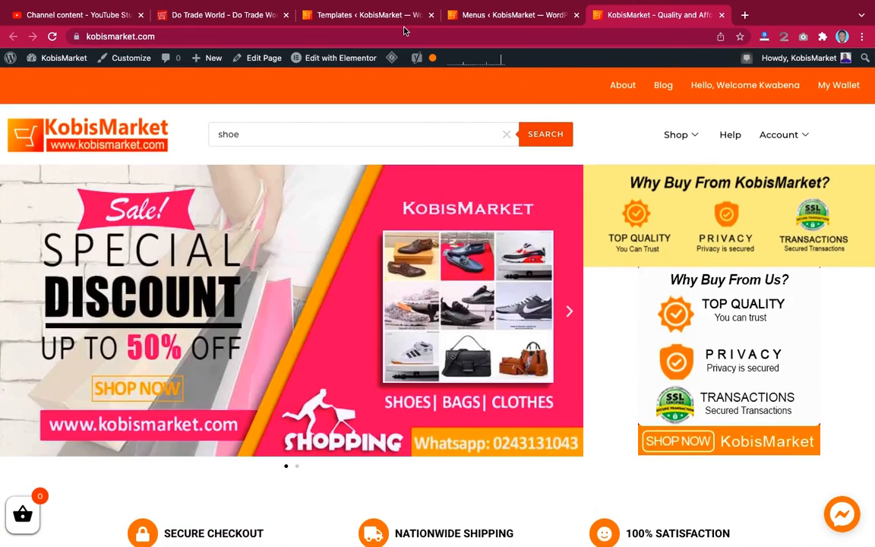
- Return to the WordPress dashboard and open the page for adding new plugins
left_click(340, 16)
mouse_move(80, 213)
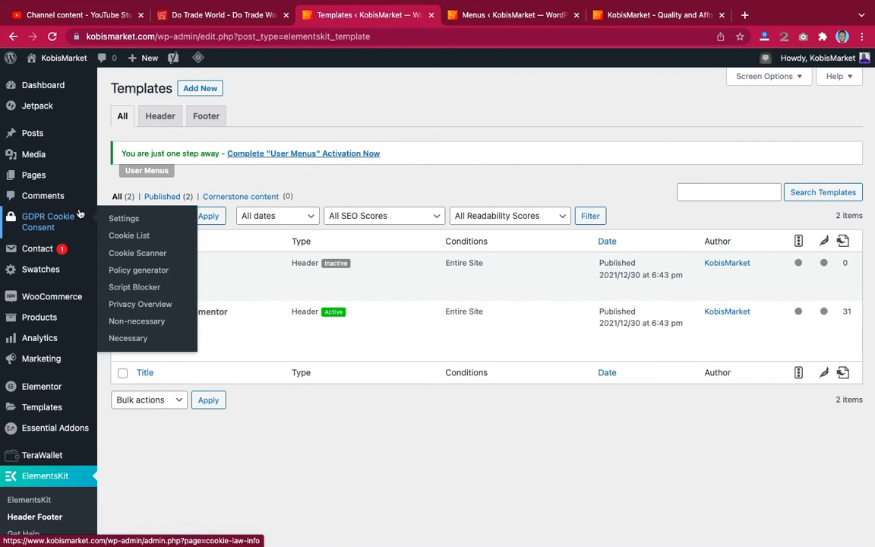
scroll(52, 357, "down", 5)
mouse_move(48, 358)
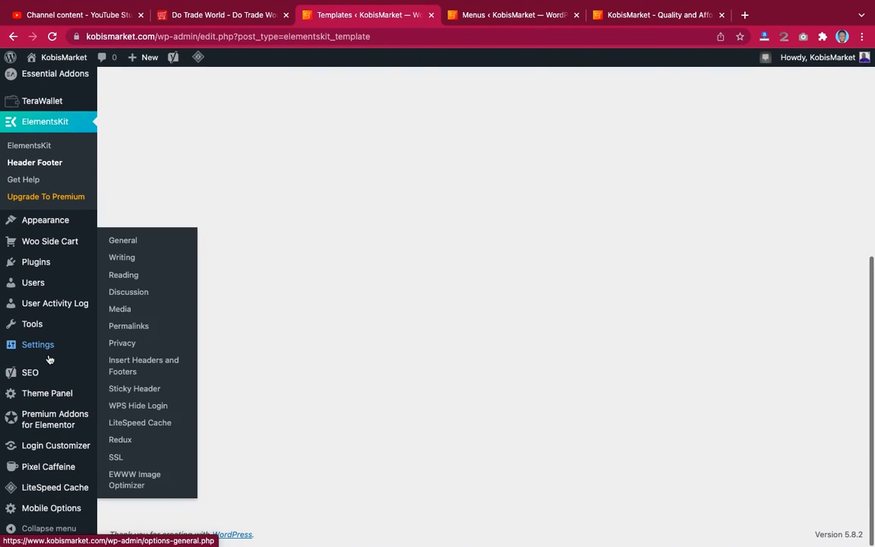
mouse_move(46, 394)
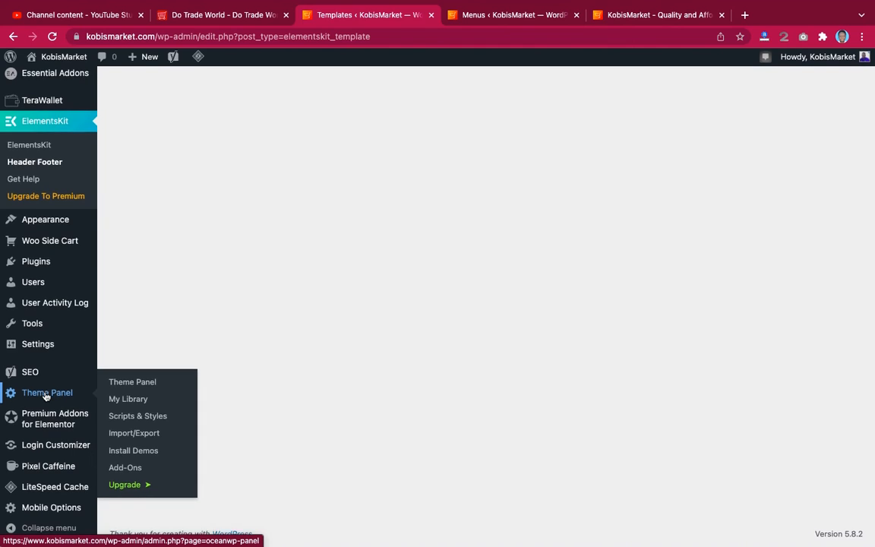
scroll(45, 394, "up", 5)
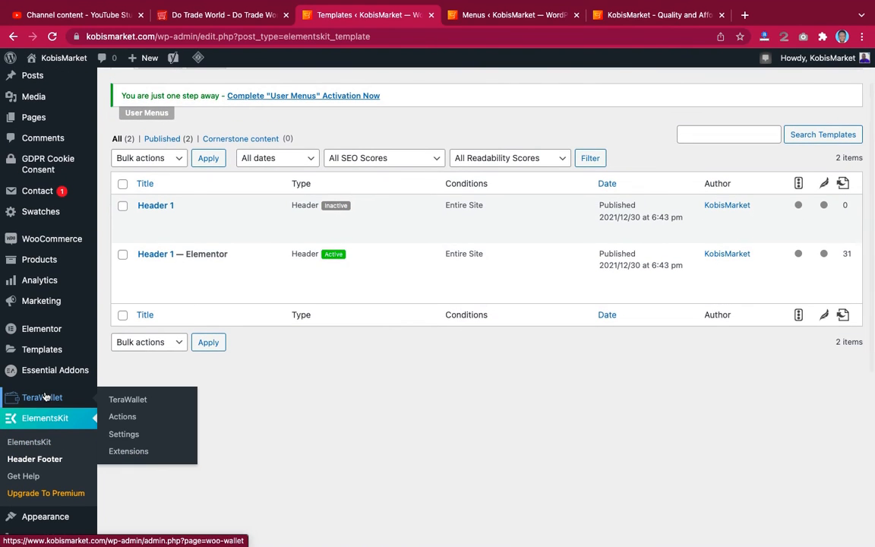
scroll(46, 396, "down", 3)
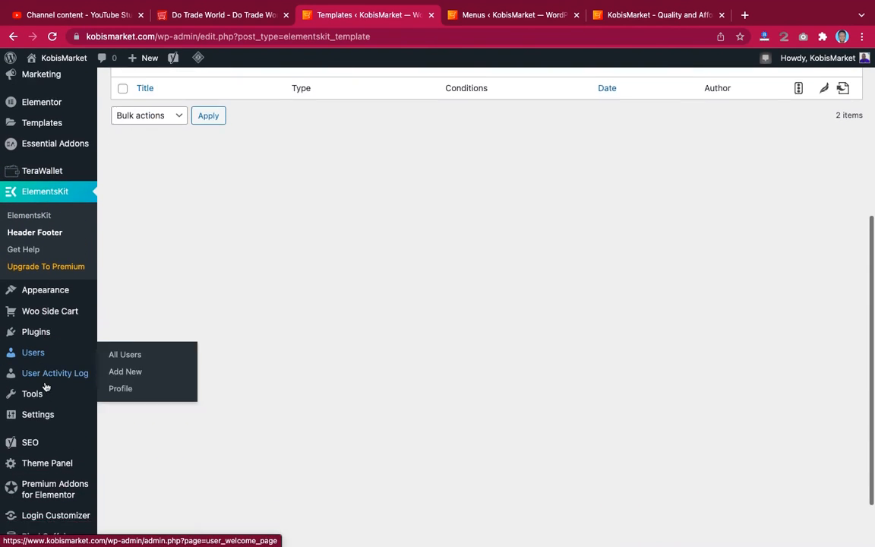
scroll(46, 387, "down", 1)
mouse_move(35, 313)
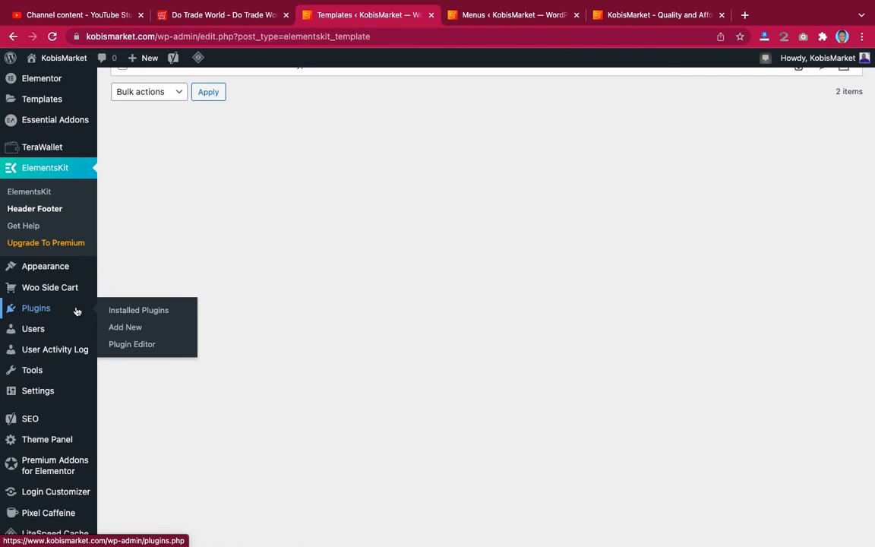
left_click(126, 327)
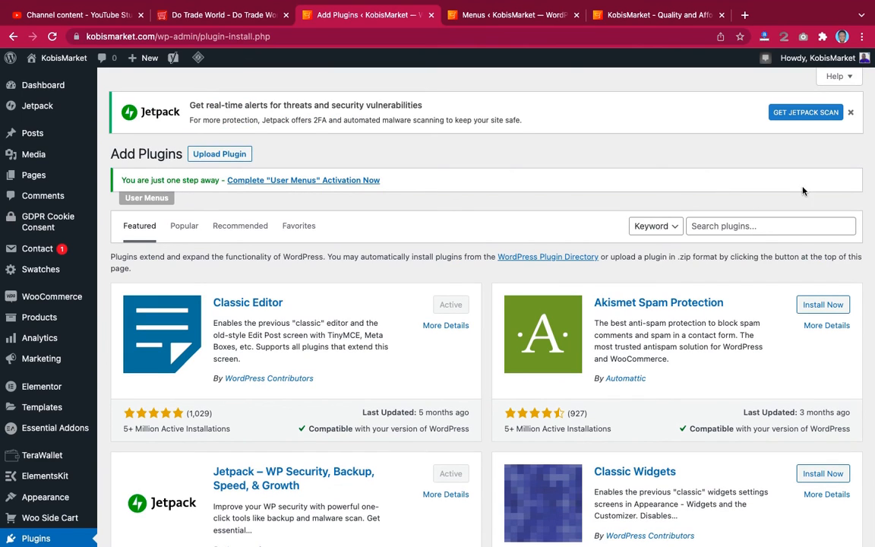
- Search the plugin directory for "sticky effect" and install and activate Sticky Header Effects for Elementor
left_click(738, 226)
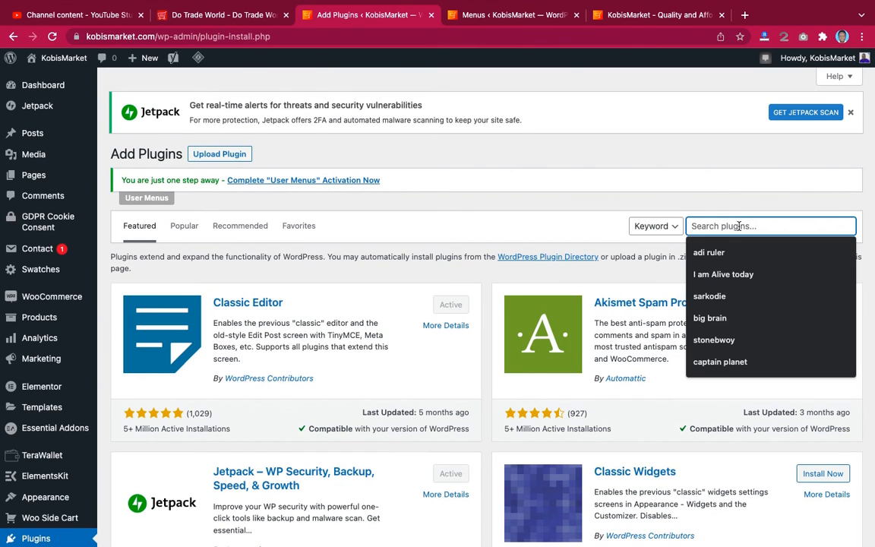
type("st")
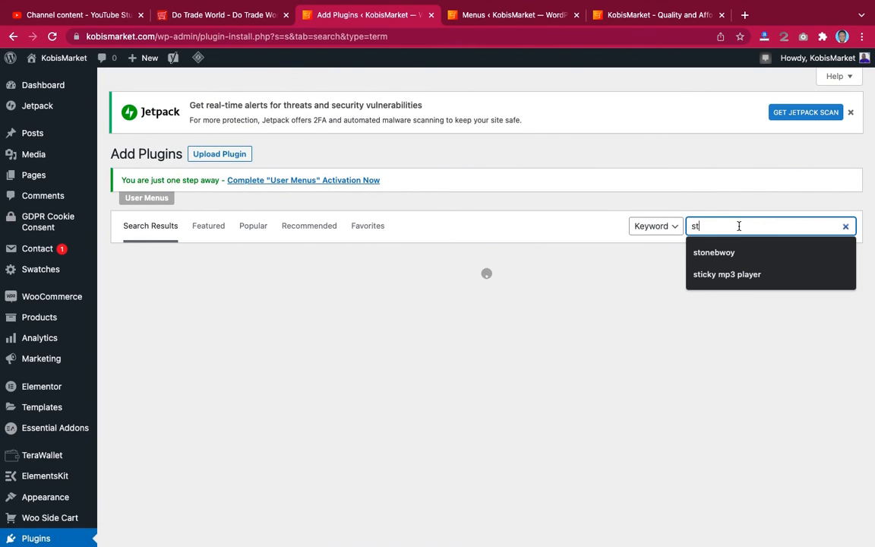
type("i")
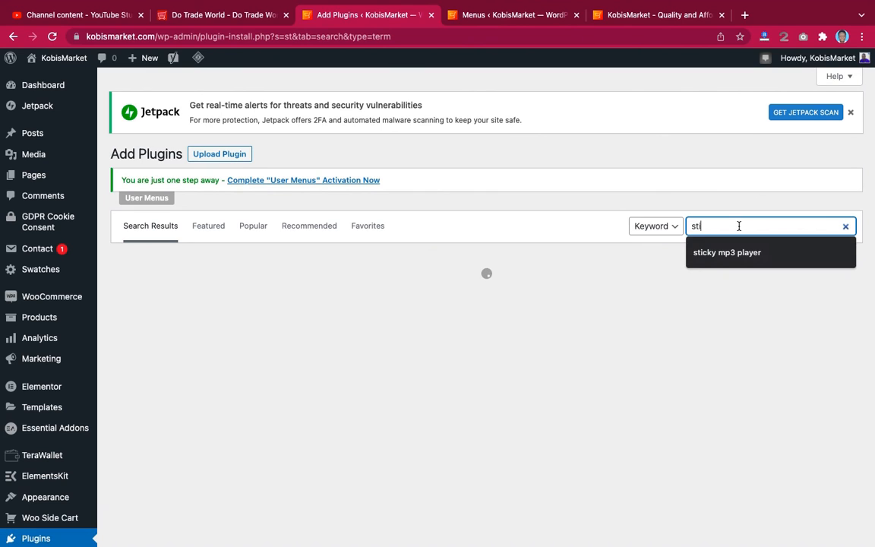
type("cky ")
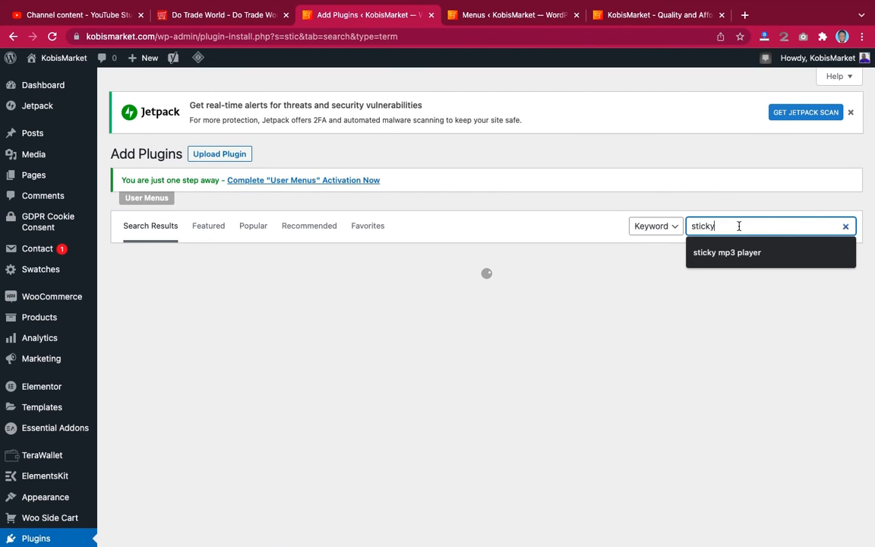
type("effe")
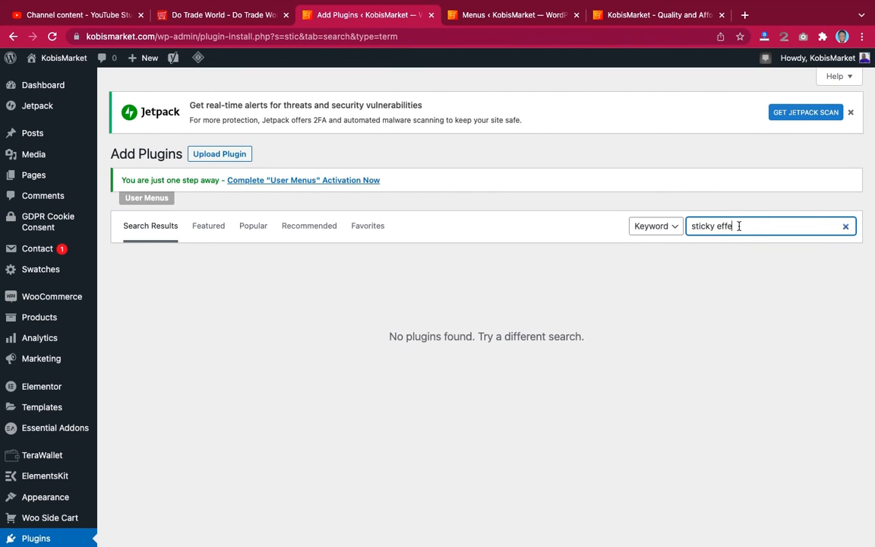
type("ct")
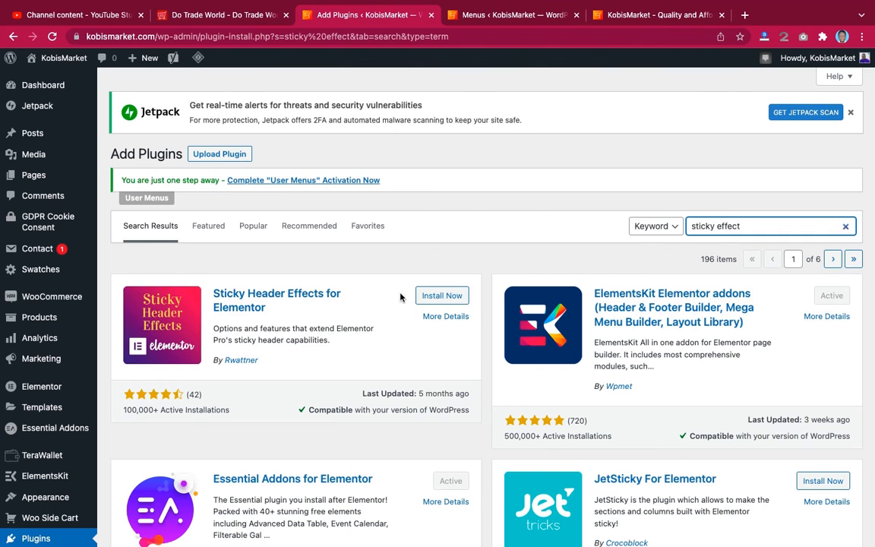
left_click(454, 298)
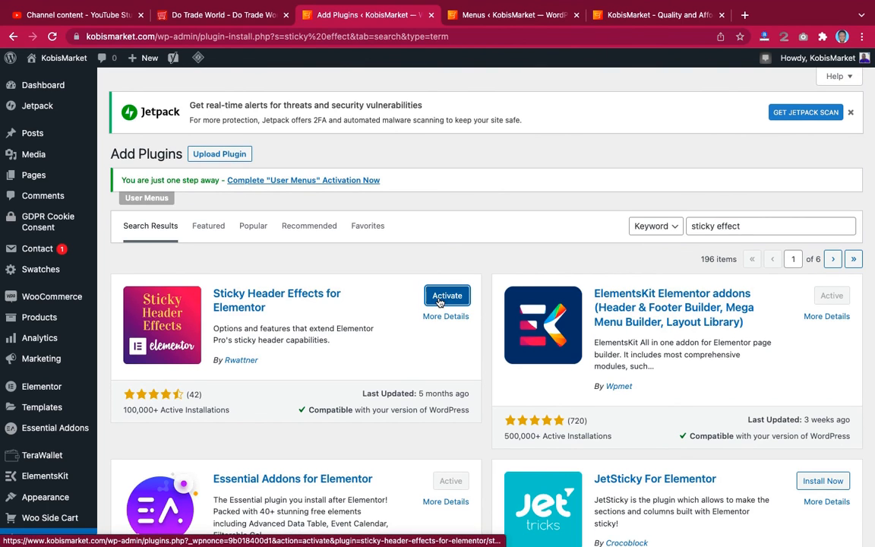
left_click(448, 295)
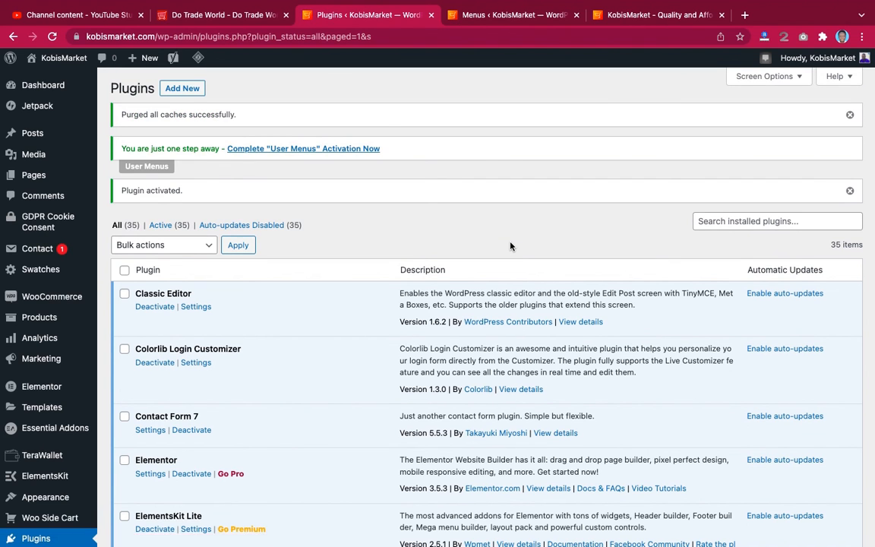
- Open the ElementsKit Header Footer templates and bring up the template settings of the active, Elementor-built Header 1
scroll(510, 245, "down", 10)
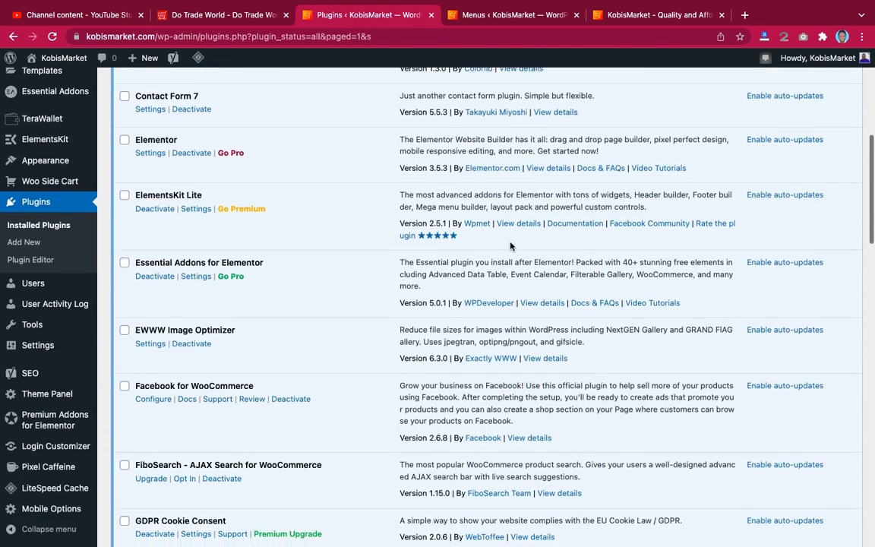
scroll(510, 245, "up", 4)
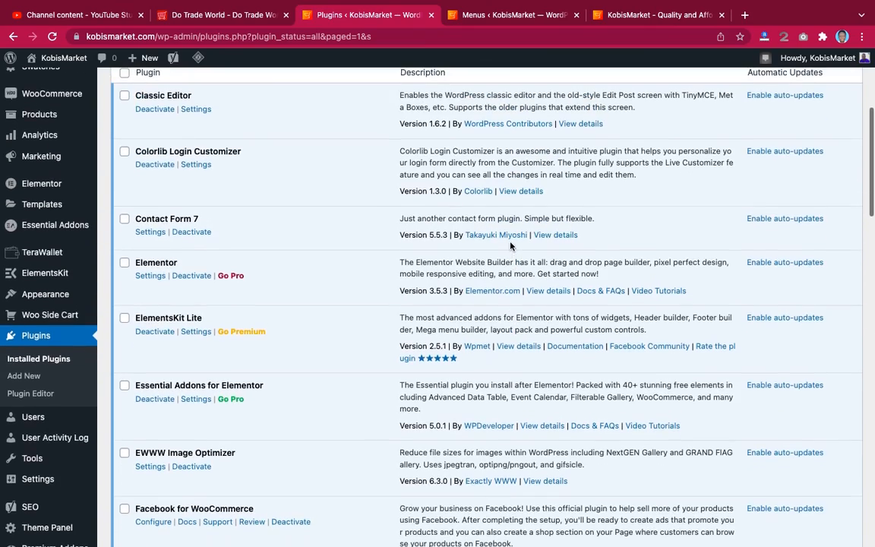
scroll(510, 245, "up", 7)
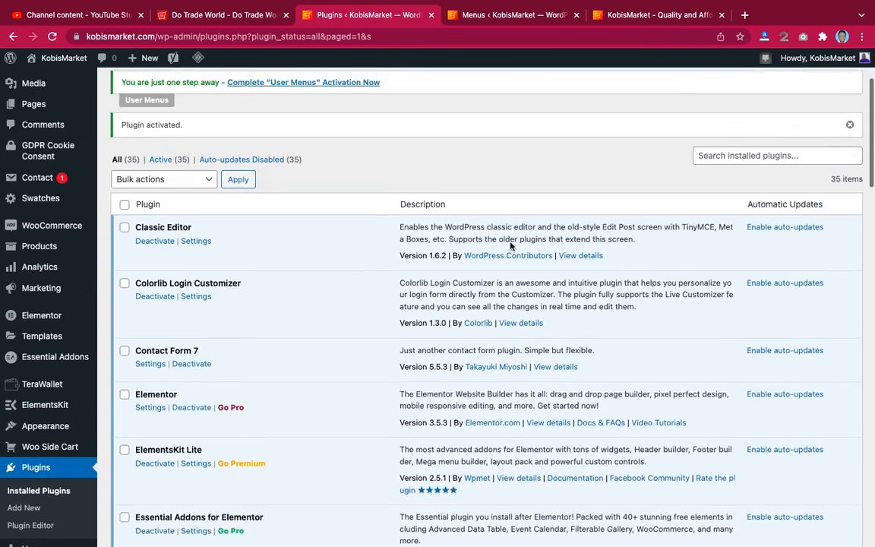
scroll(510, 245, "down", 5)
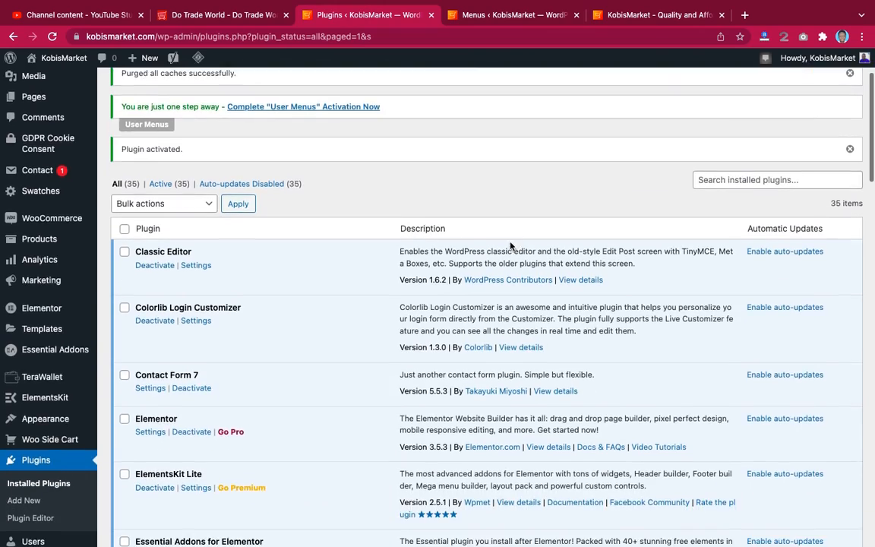
scroll(510, 245, "down", 1)
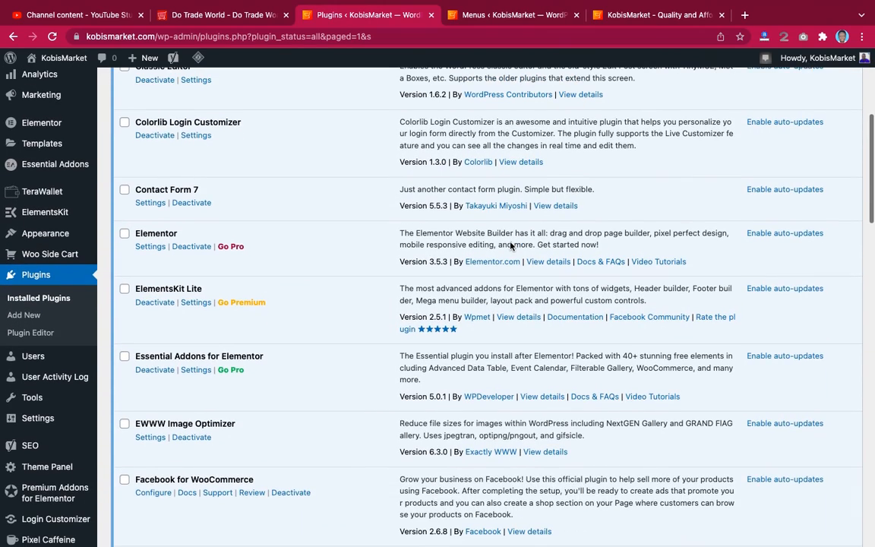
scroll(510, 245, "up", 2)
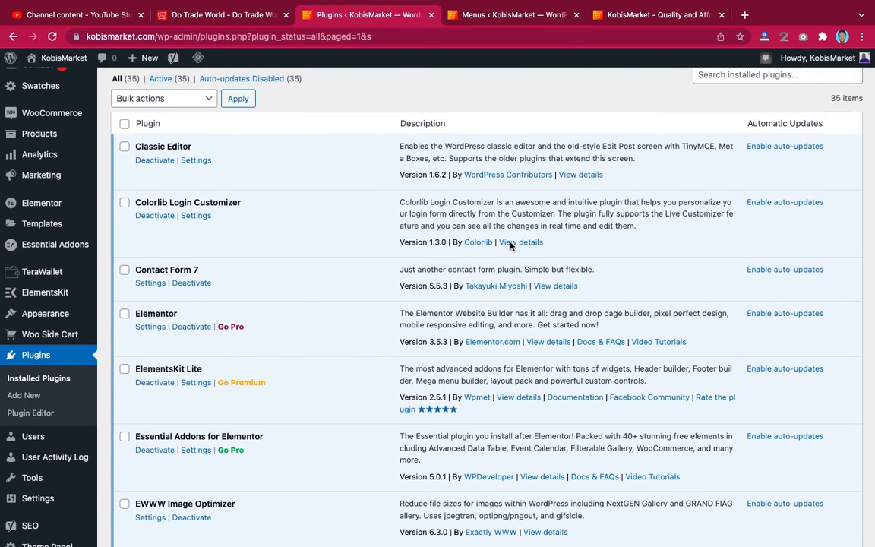
mouse_move(76, 292)
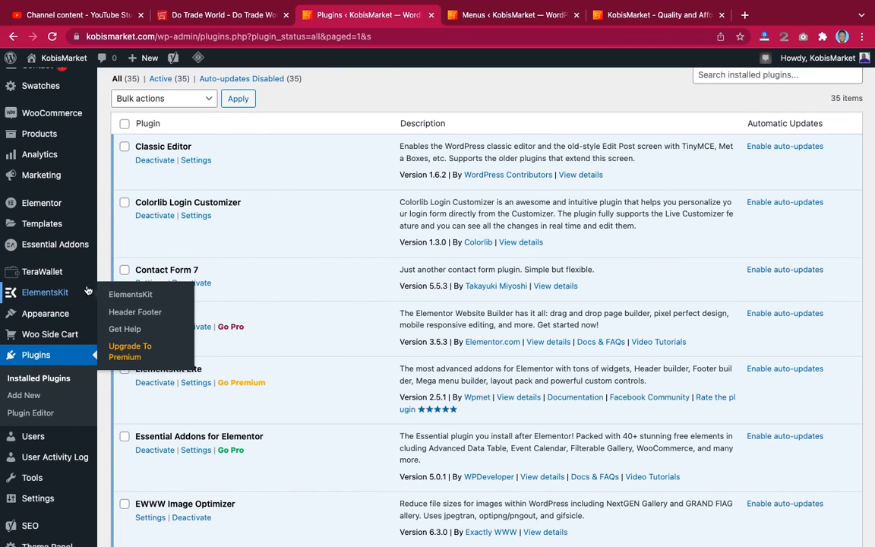
left_click(137, 317)
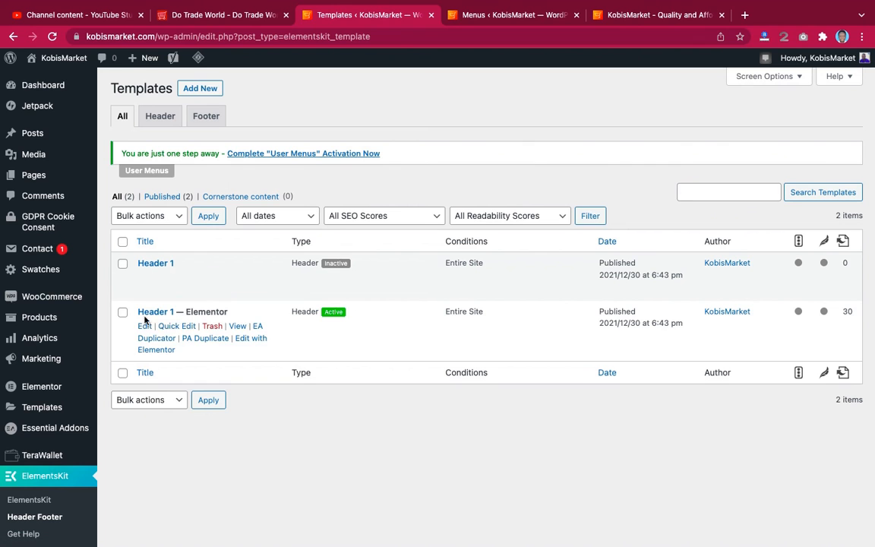
left_click(145, 326)
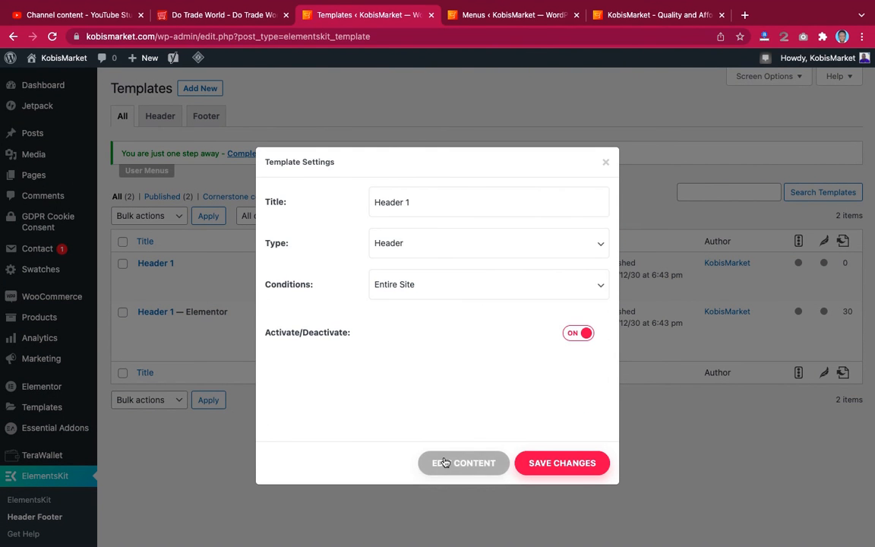
- Open the Header 1 content in the editor and enable Sticky Header Effects on the section with the logo, search and menu
left_click(445, 462)
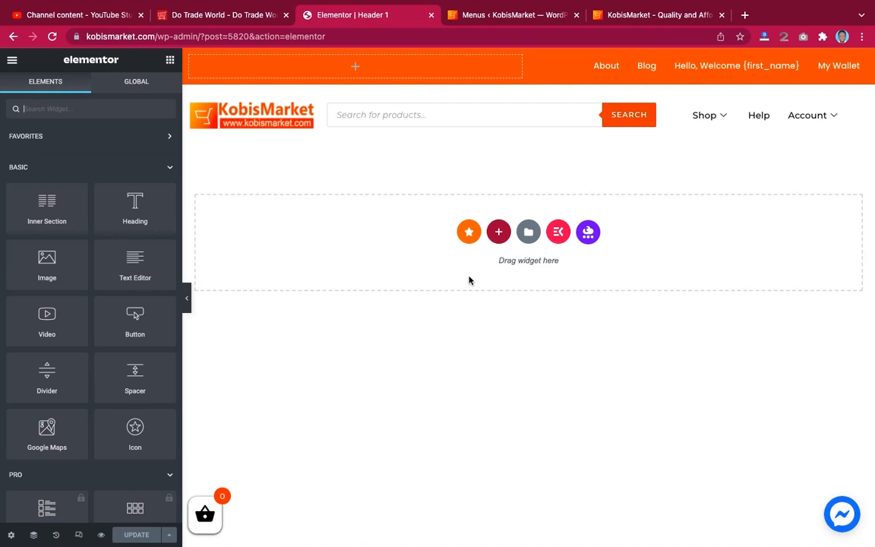
mouse_move(501, 92)
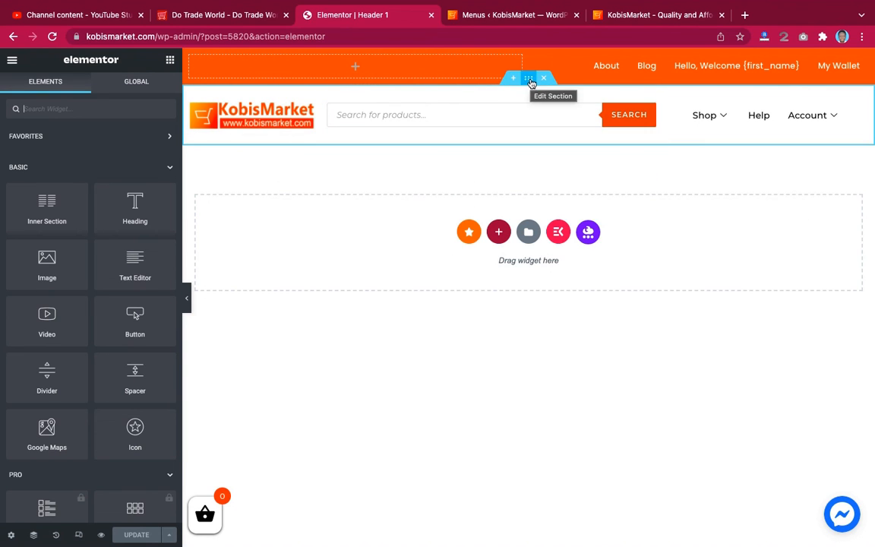
left_click(529, 81)
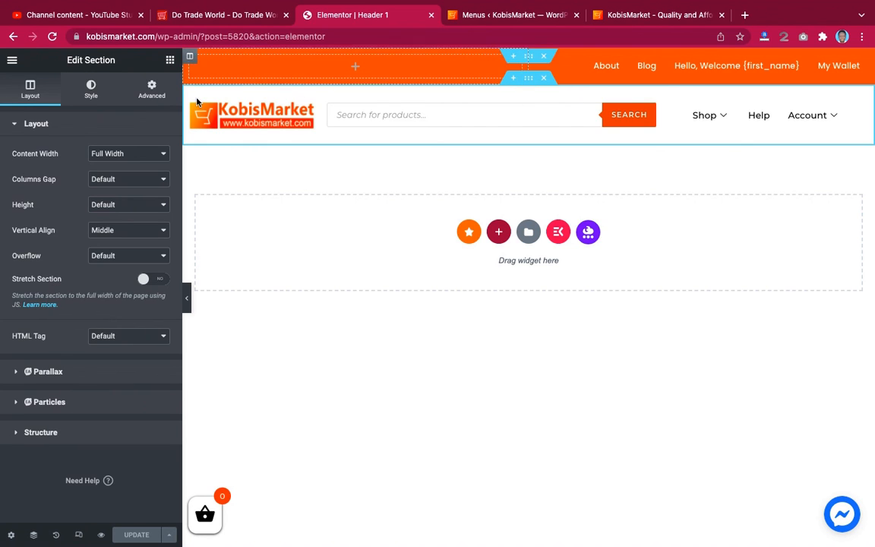
left_click(152, 90)
scroll(105, 241, "down", 1)
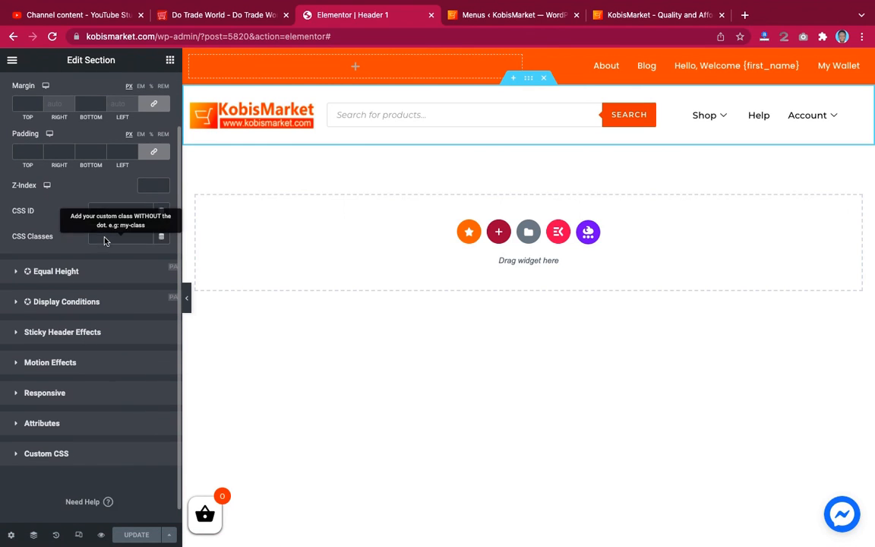
scroll(105, 241, "down", 1)
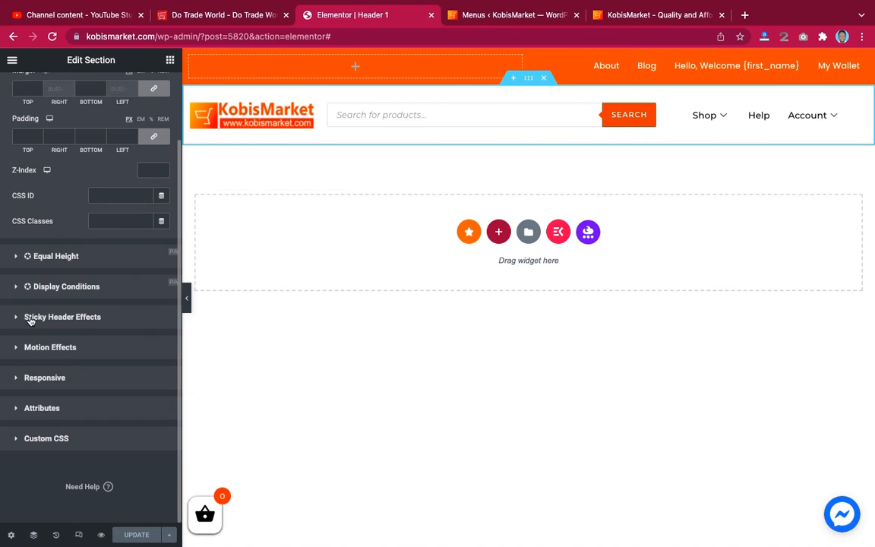
left_click(72, 318)
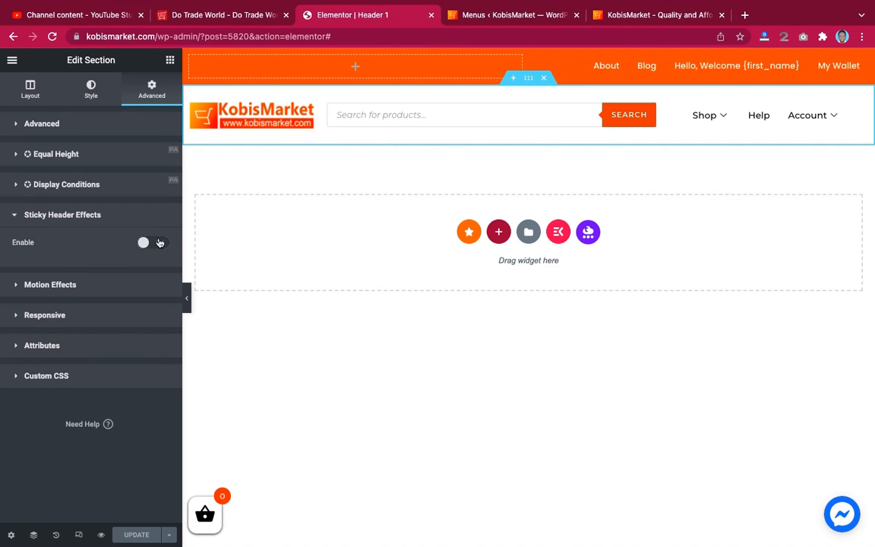
left_click(149, 244)
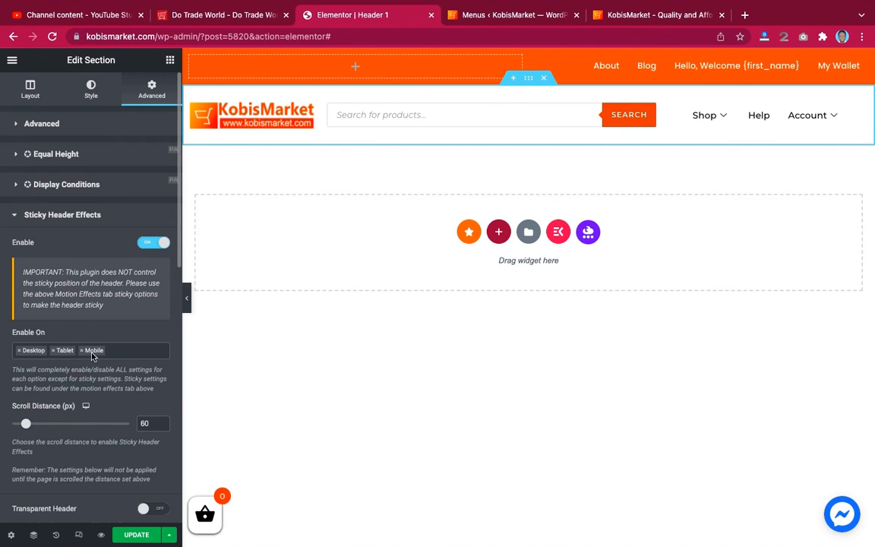
- Try the Transparent Header option in the section's Sticky Header Effects and turn it back off
scroll(149, 372, "down", 3)
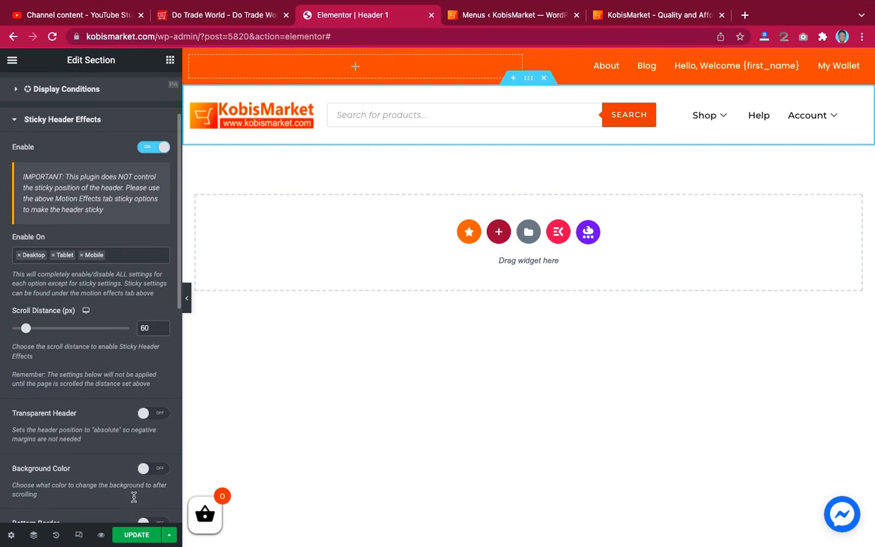
scroll(125, 461, "down", 5)
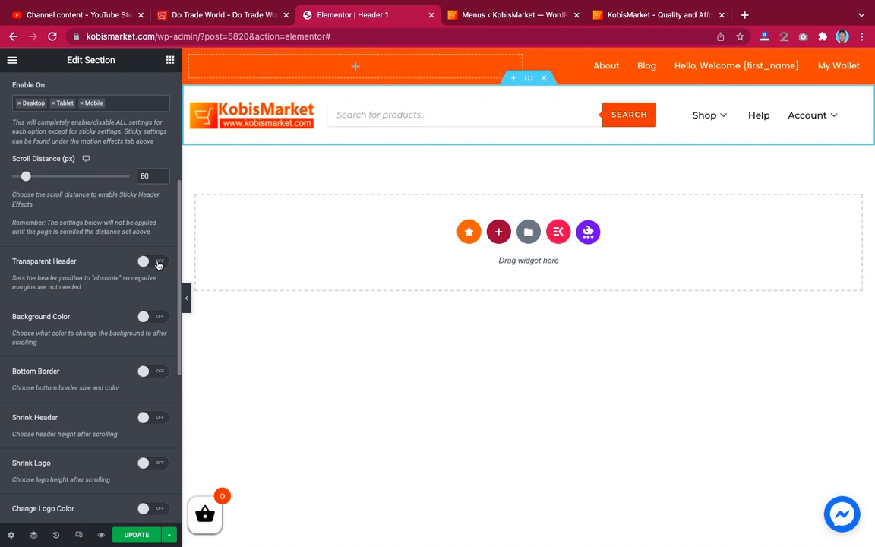
left_click(158, 262)
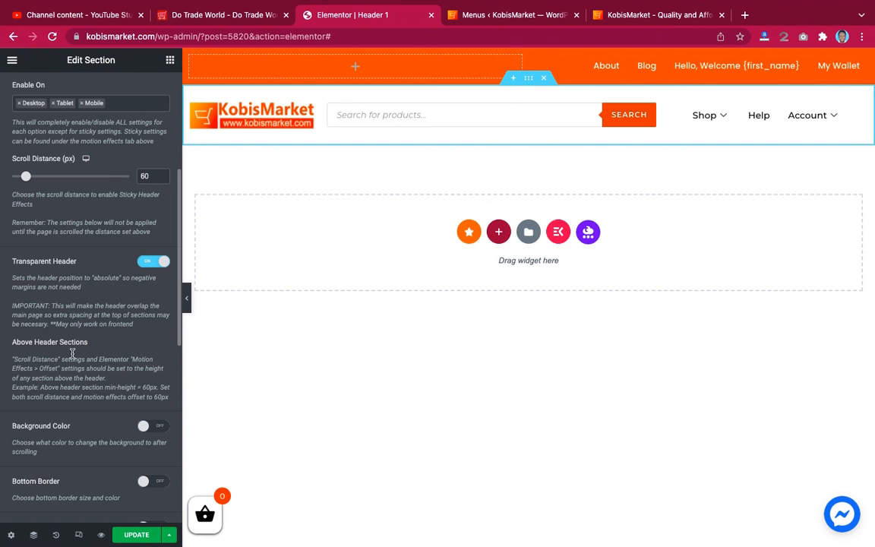
left_click(150, 262)
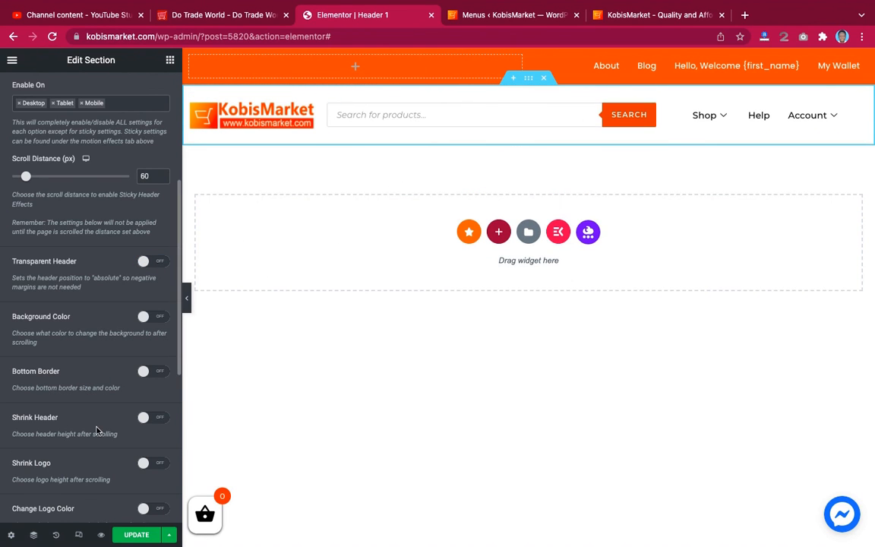
- Look over the remaining Sticky Header Effects options, from Shrink Header to hiding on scroll down, and save the header template
scroll(97, 421, "down", 5)
scroll(105, 346, "up", 1)
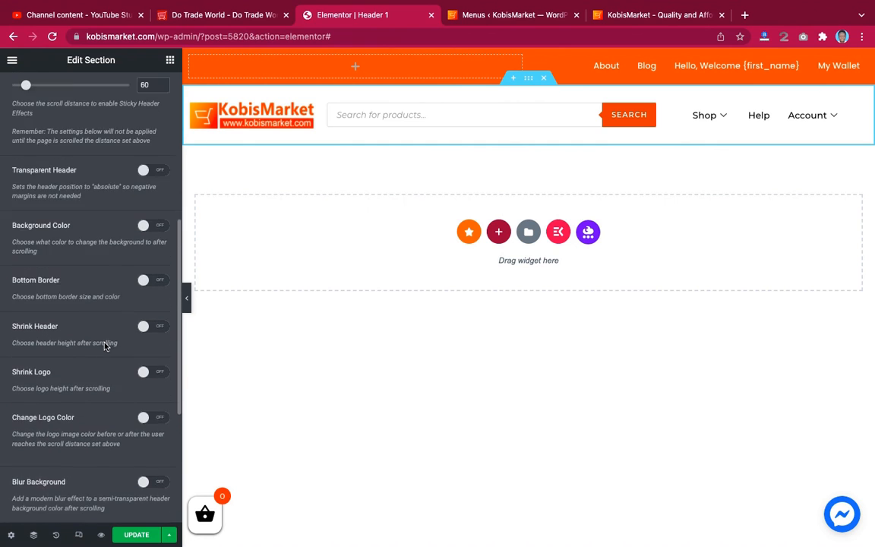
scroll(104, 346, "down", 5)
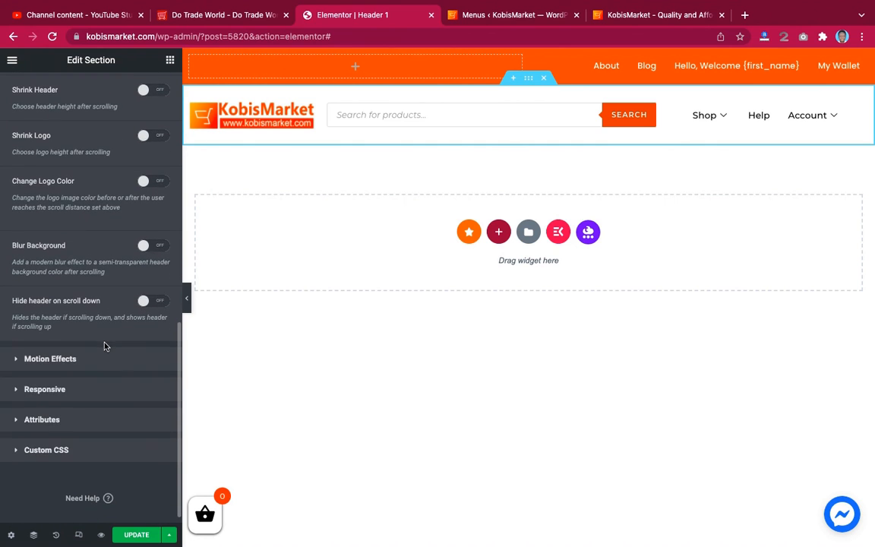
key("super+s")
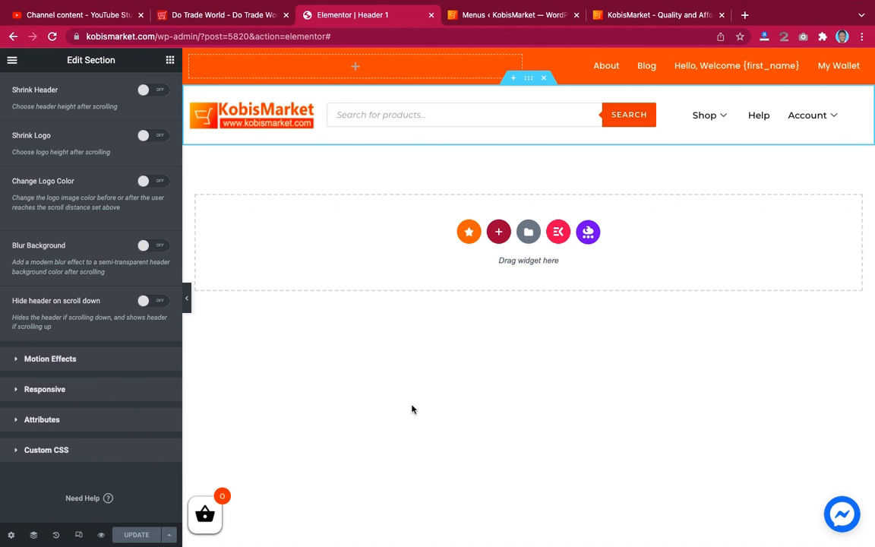
- Switch to the live KobisMarket homepage, check the header while scrolling, and reload the page to load the saved header changes
left_click(600, 14)
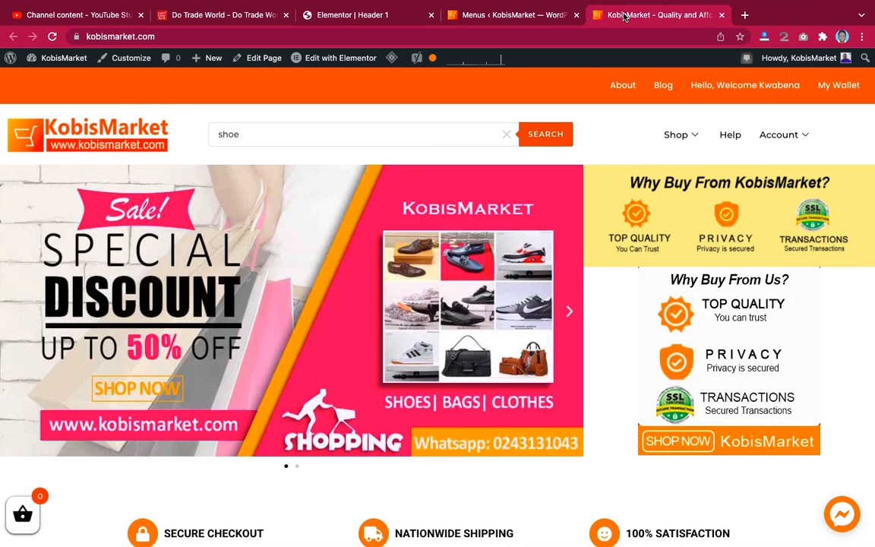
scroll(347, 309, "down", 15)
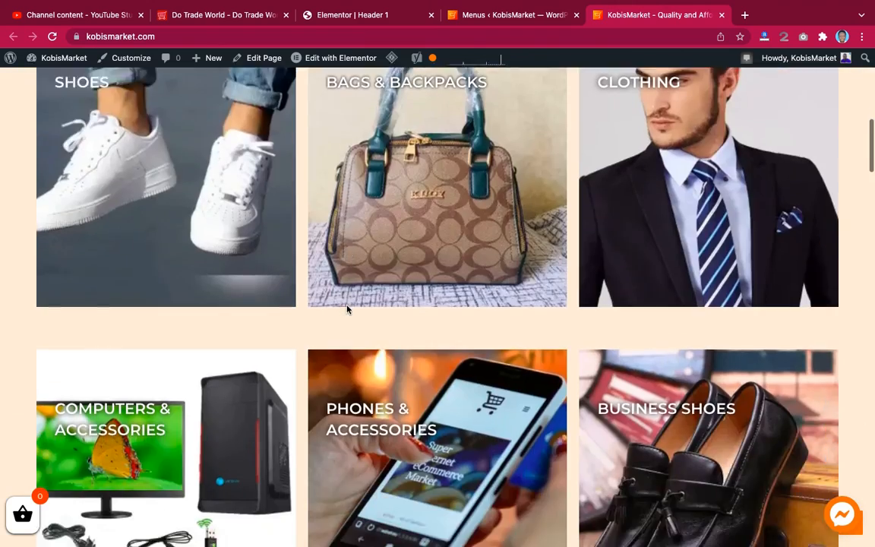
scroll(347, 309, "up", 15)
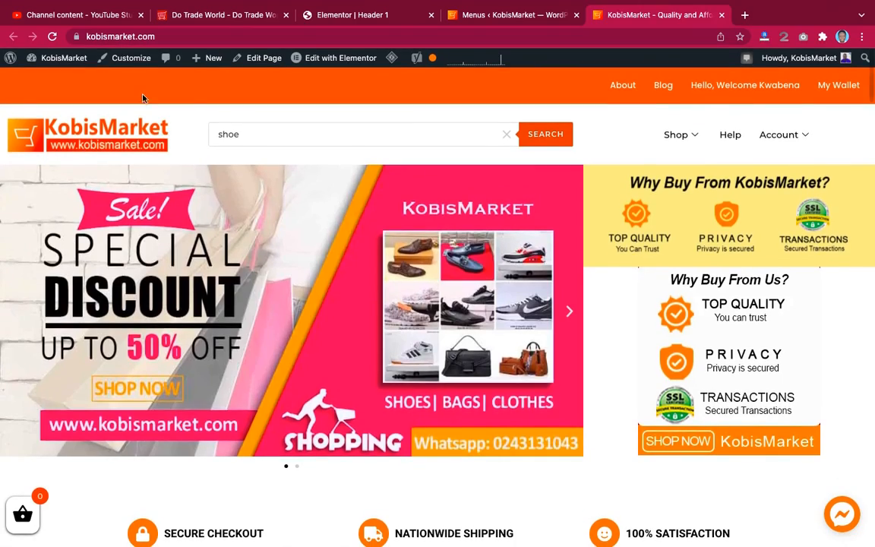
left_click(52, 36)
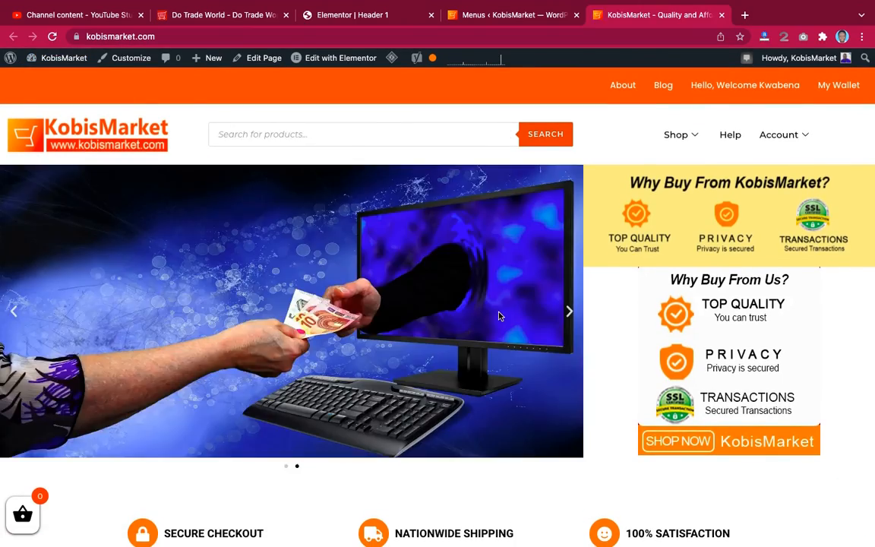
- Scroll the reloaded homepage down to the product listings and back up repeatedly to check how the logo, search and menu section behaves
scroll(499, 316, "down", 1)
scroll(499, 316, "down", 10)
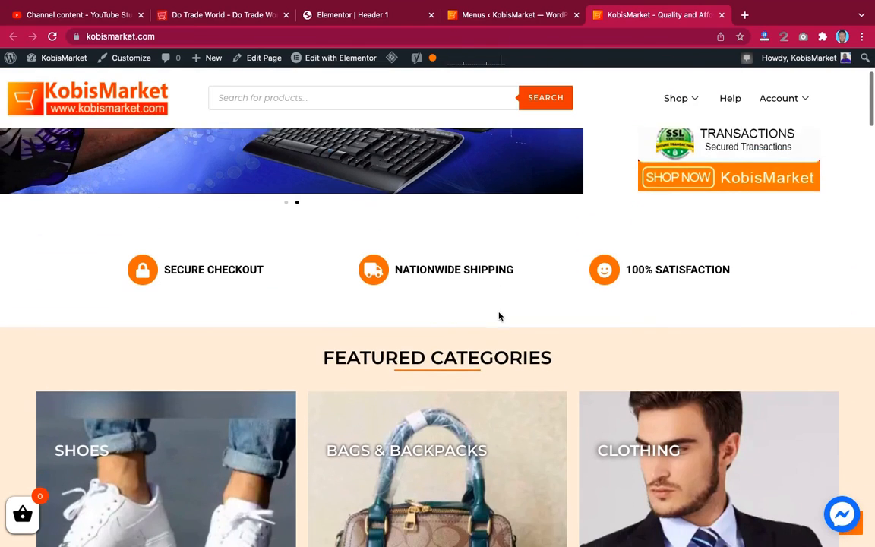
scroll(499, 316, "down", 7)
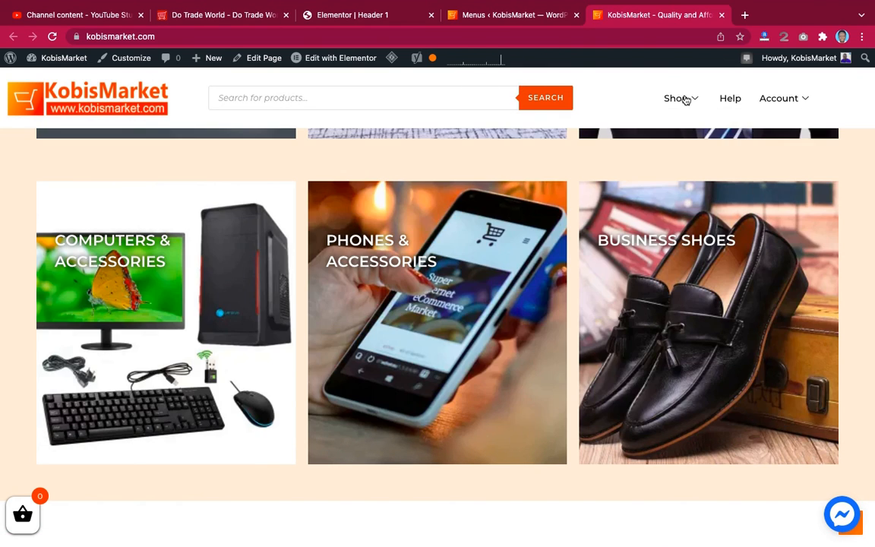
mouse_move(683, 101)
scroll(593, 235, "down", 3)
scroll(593, 235, "down", 6)
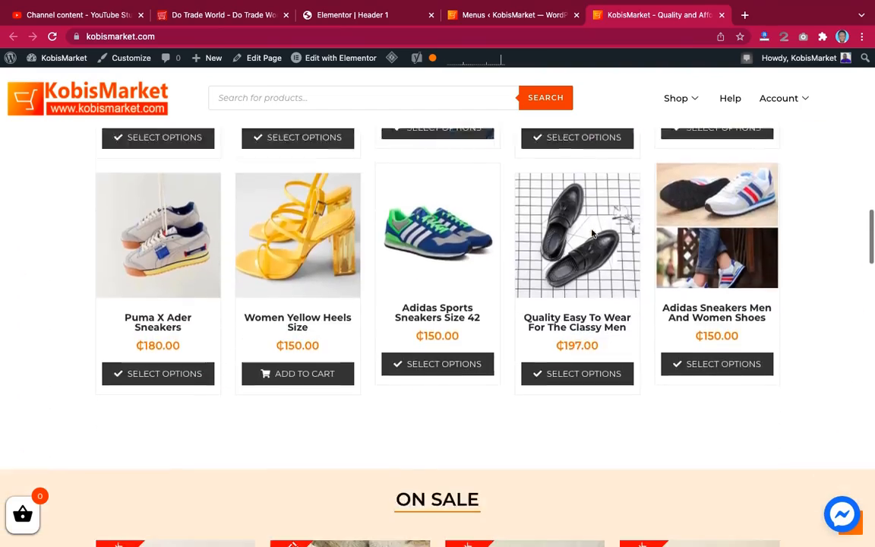
scroll(593, 234, "up", 7)
scroll(593, 234, "up", 12)
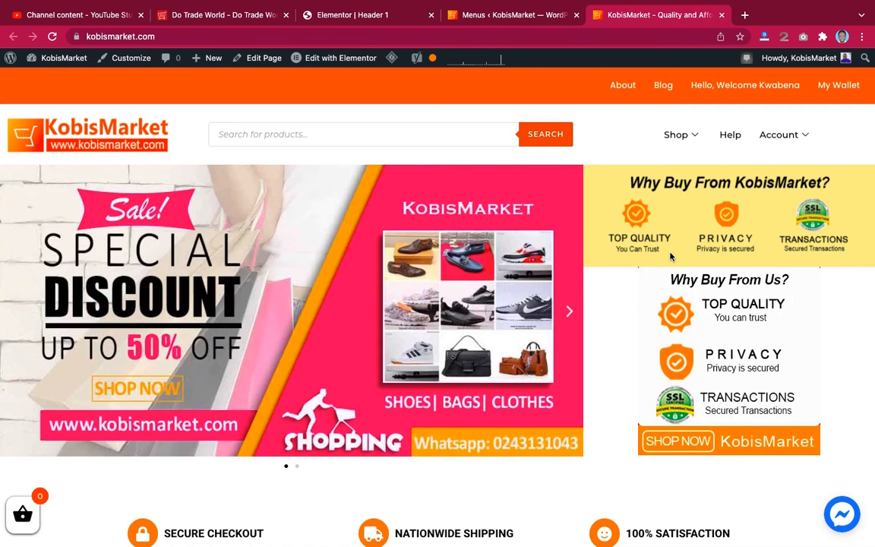
scroll(671, 257, "down", 10)
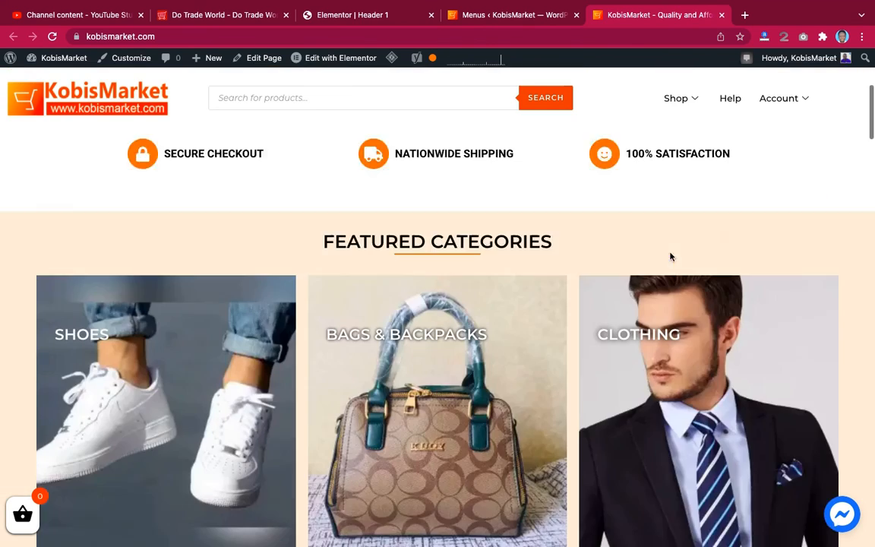
scroll(671, 257, "up", 10)
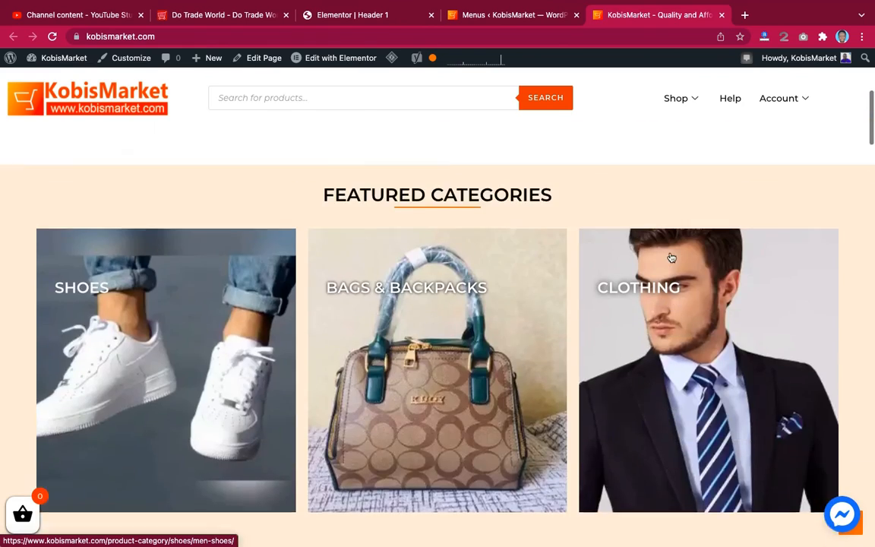
scroll(671, 258, "up", 2)
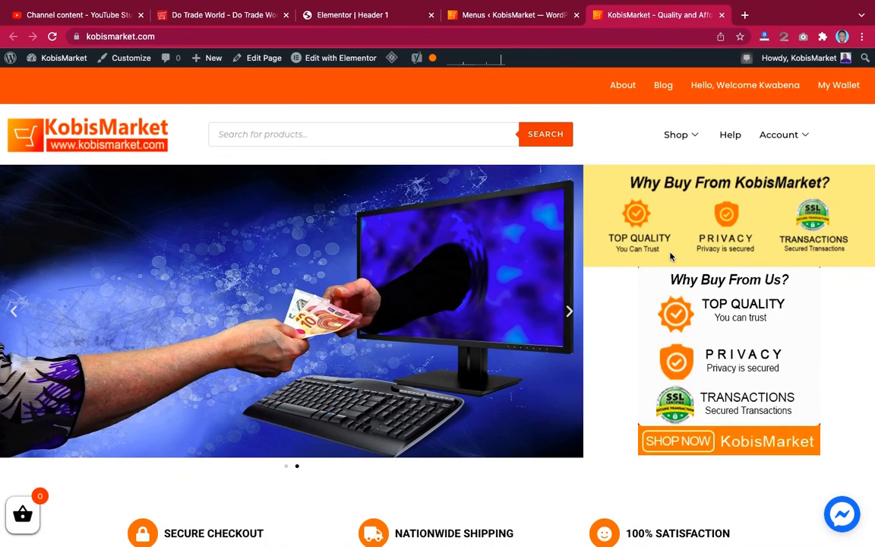